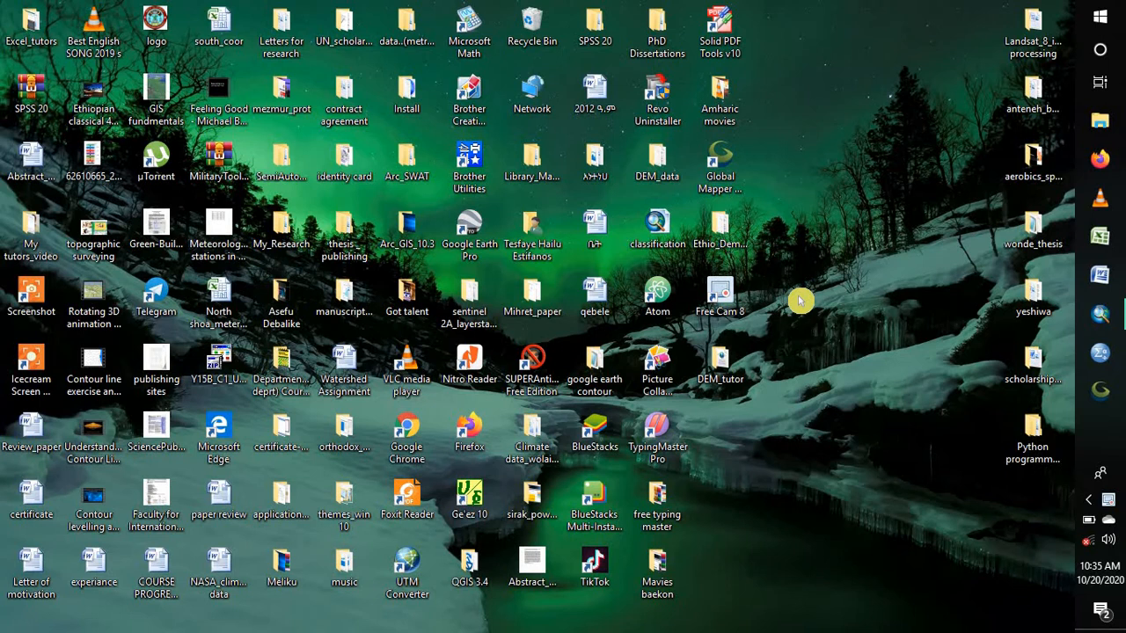
Switch to ArcMap with its empty untitled map
click(1100, 314)
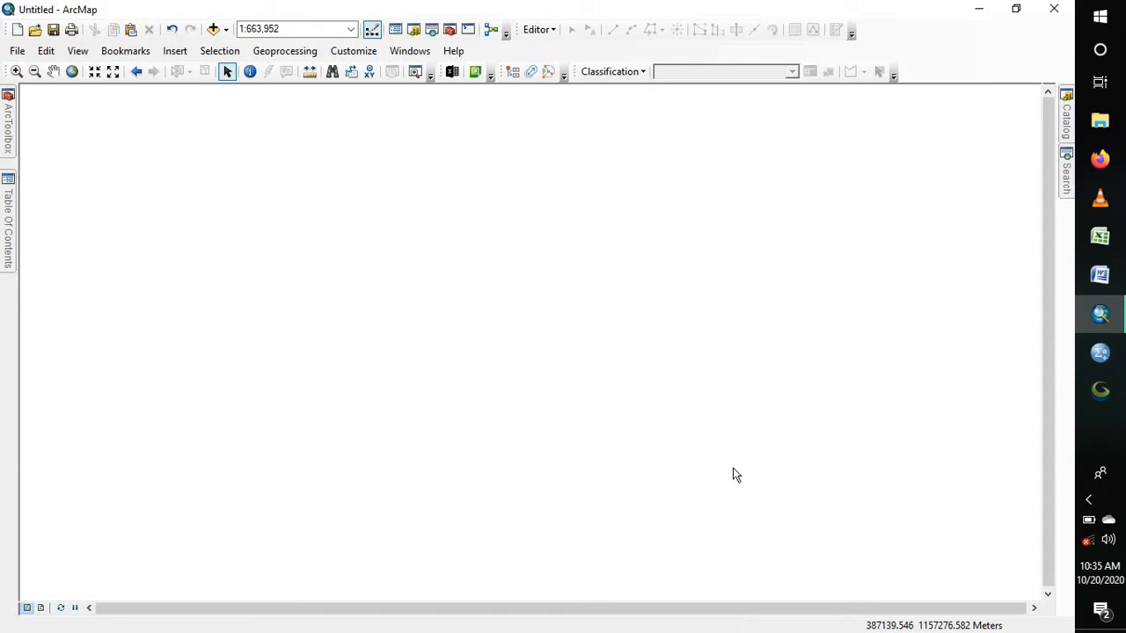
click(1093, 505)
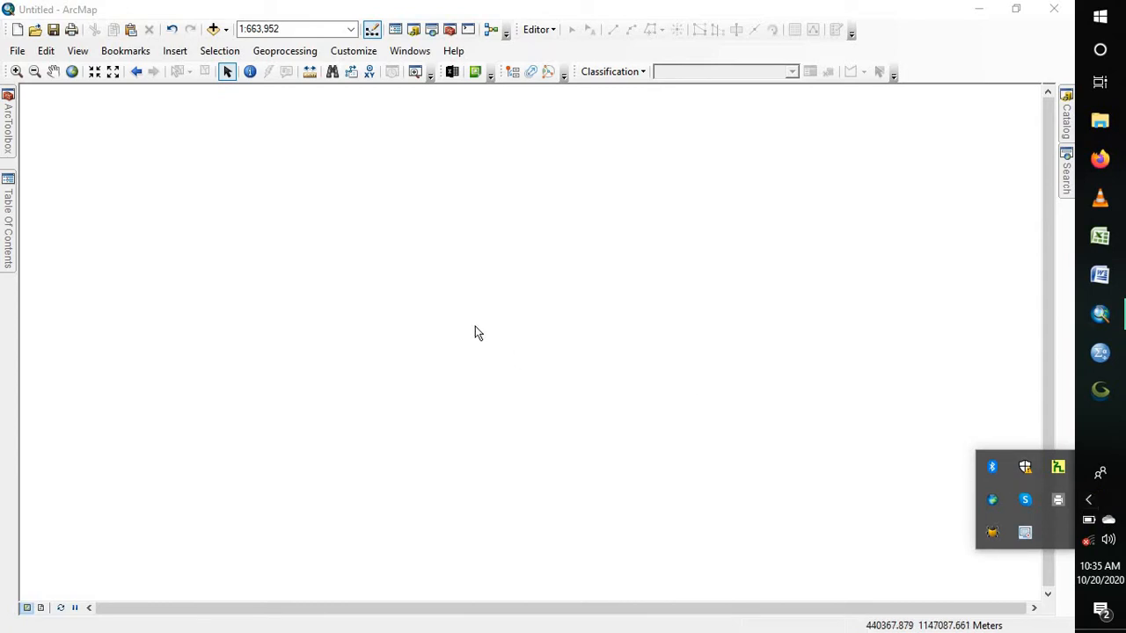
click(580, 328)
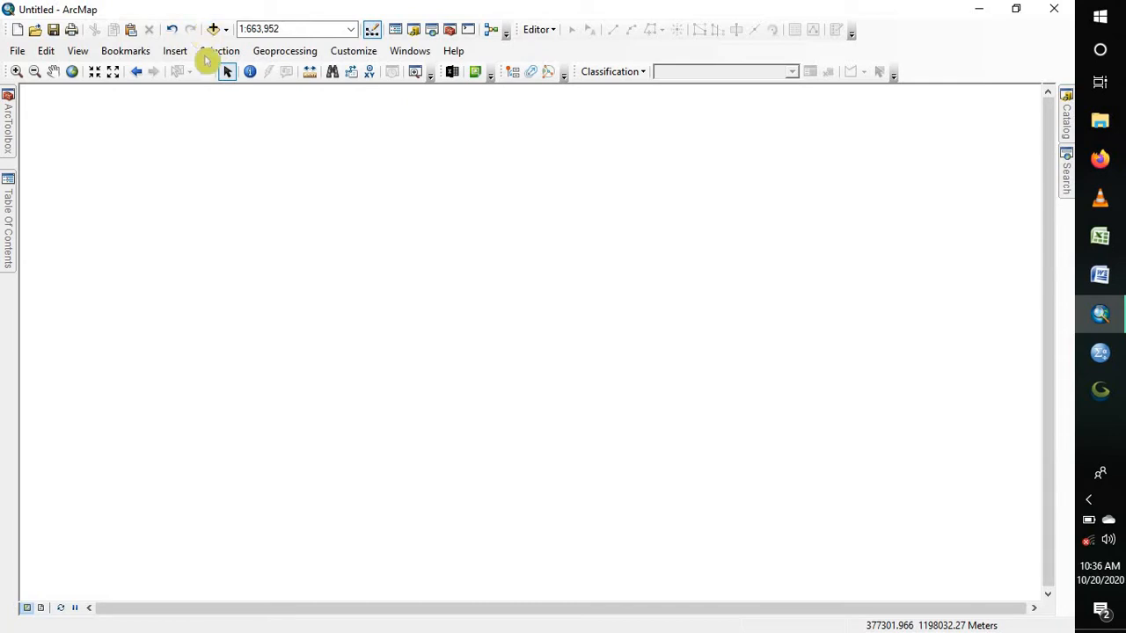
Add the dem raster from the DEM_tutor folder on the Desktop to the map
click(15, 52)
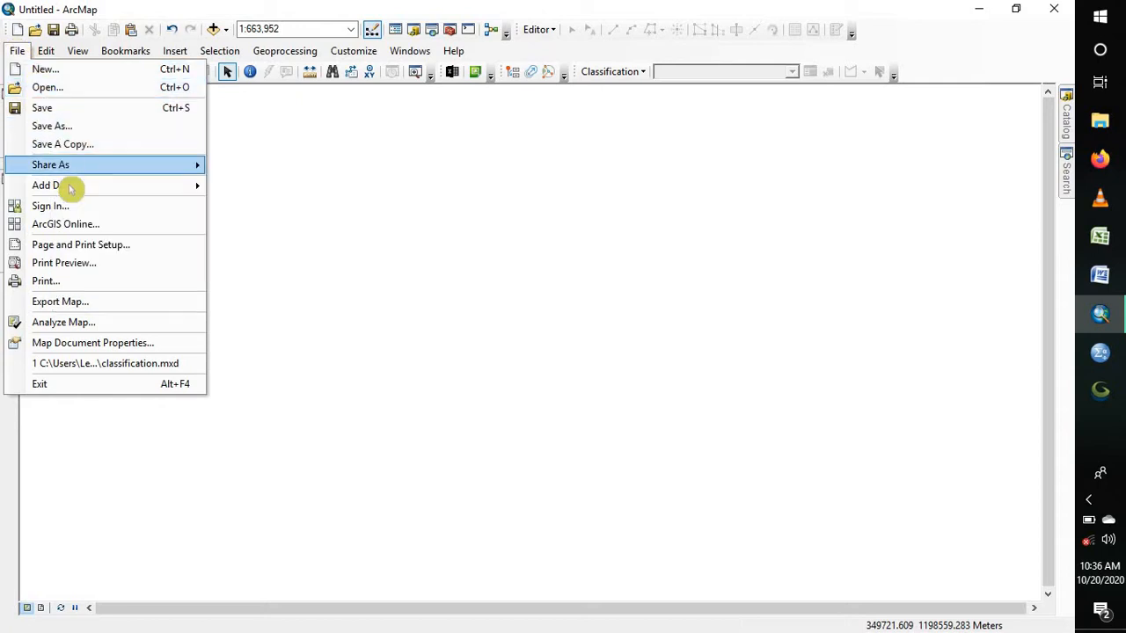
mouse_move(75, 186)
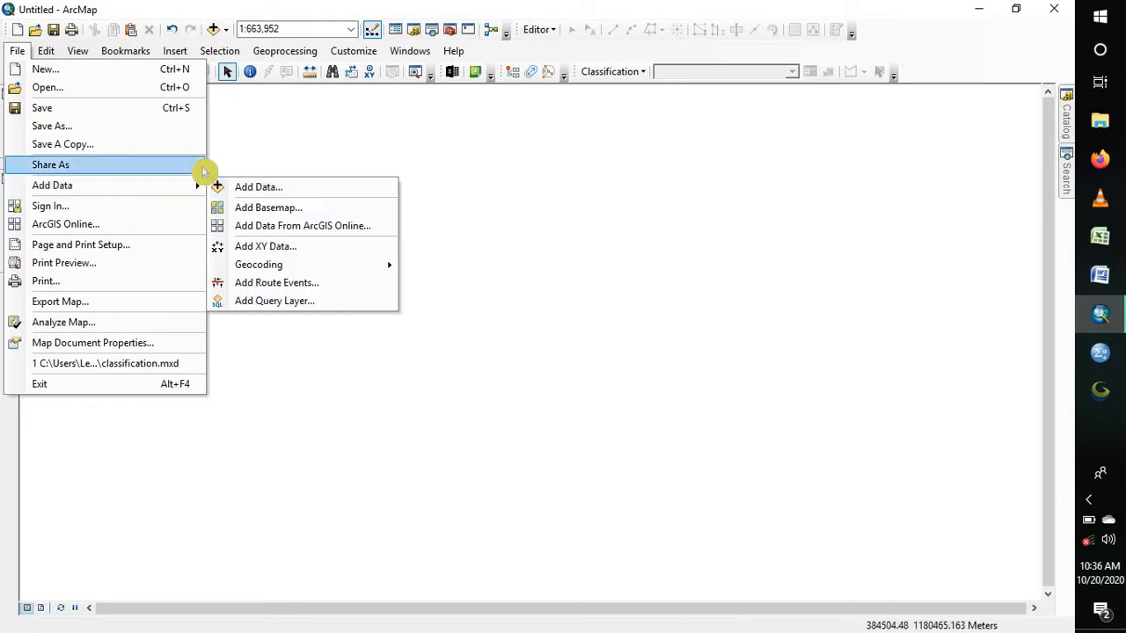
mouse_move(204, 172)
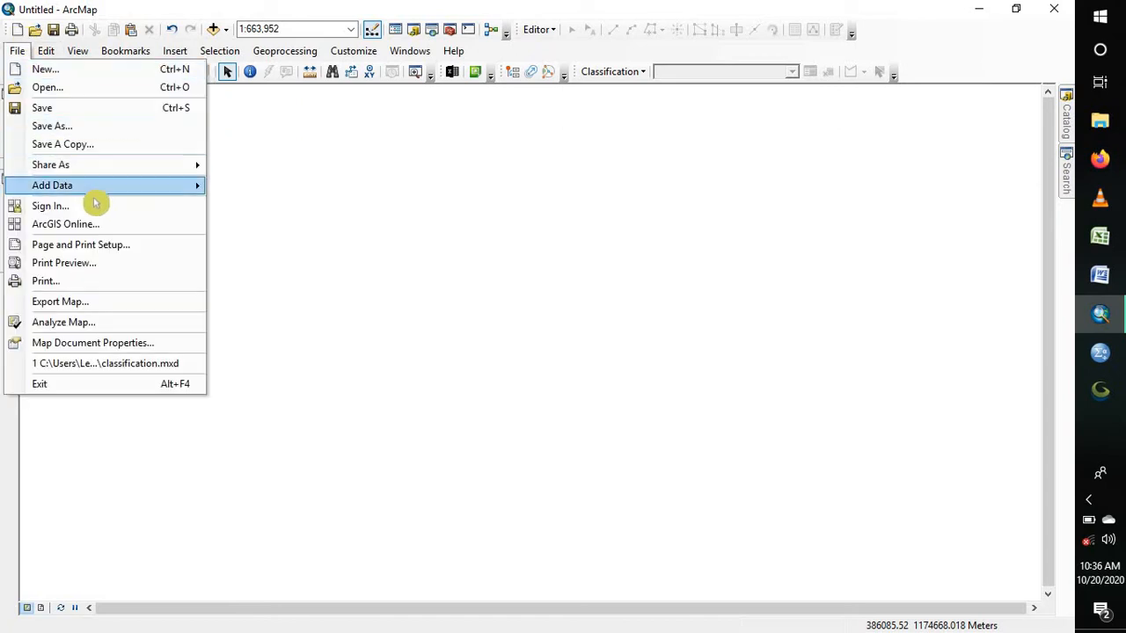
mouse_move(131, 188)
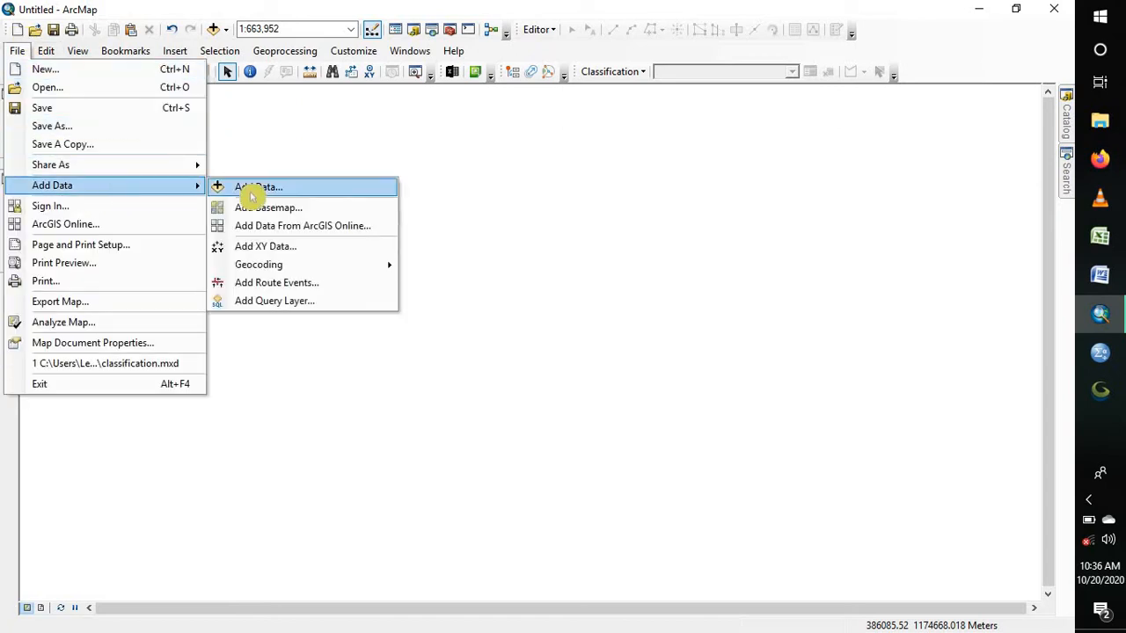
click(213, 30)
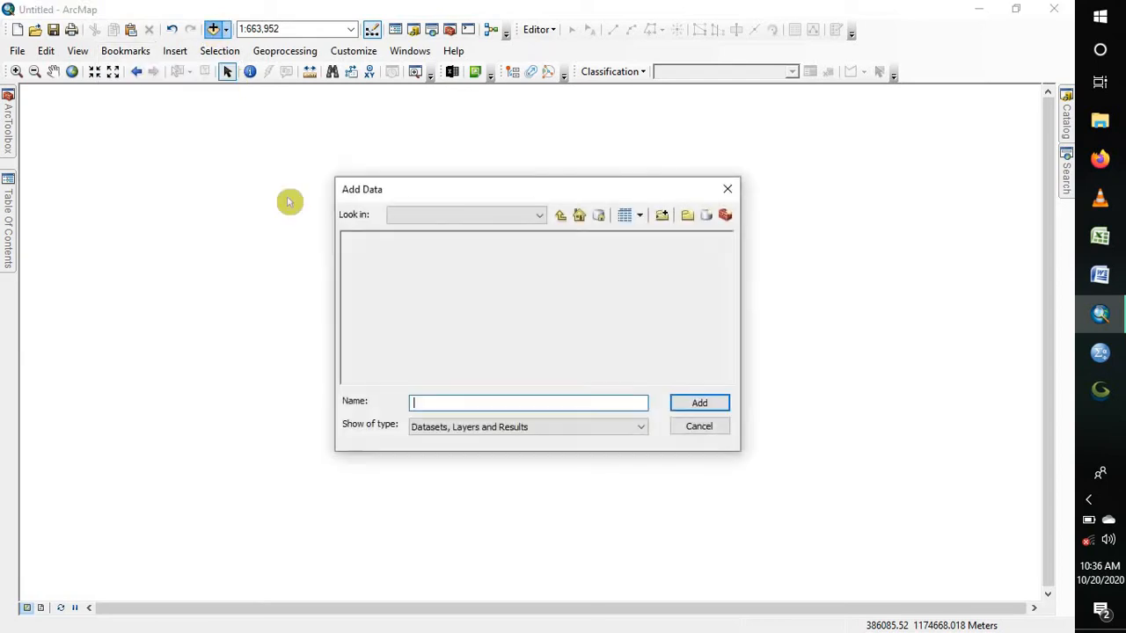
click(561, 216)
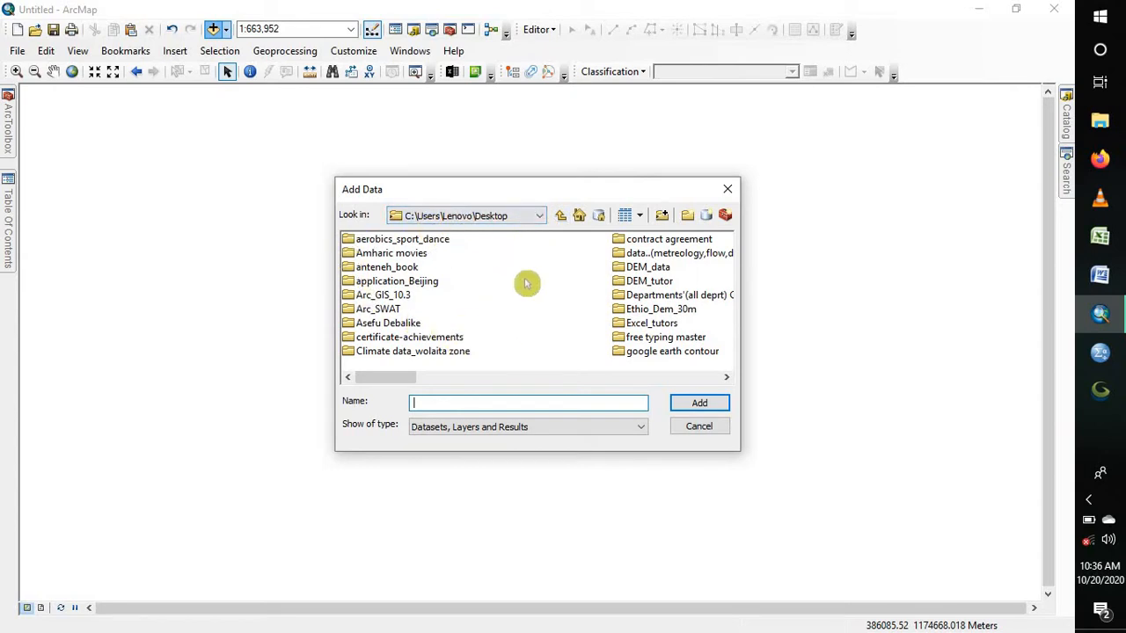
double_click(651, 280)
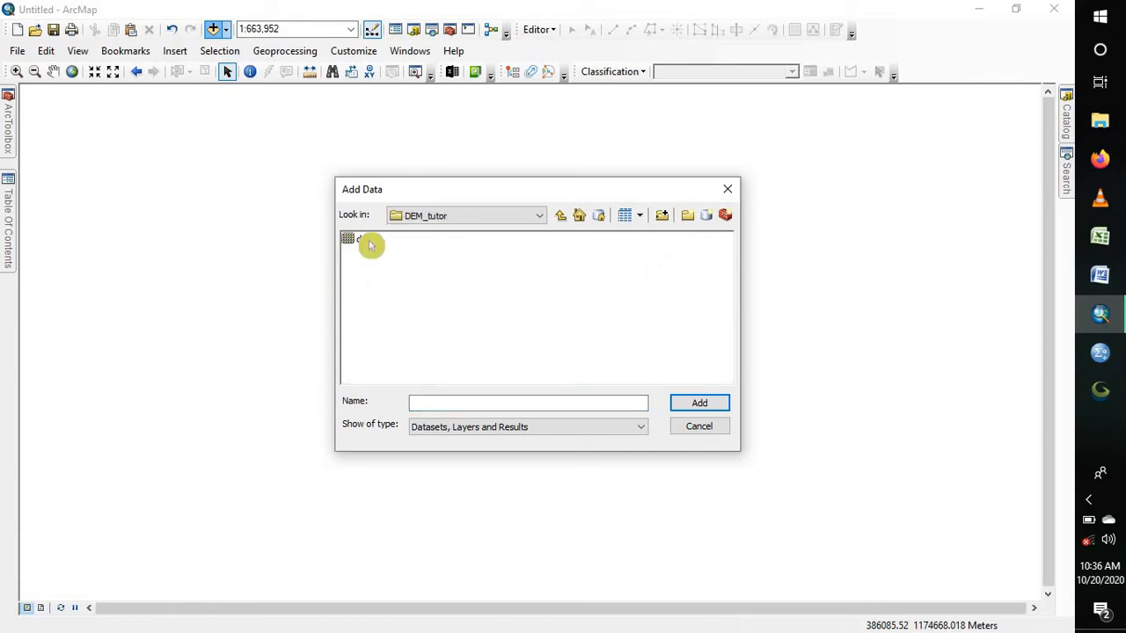
double_click(368, 240)
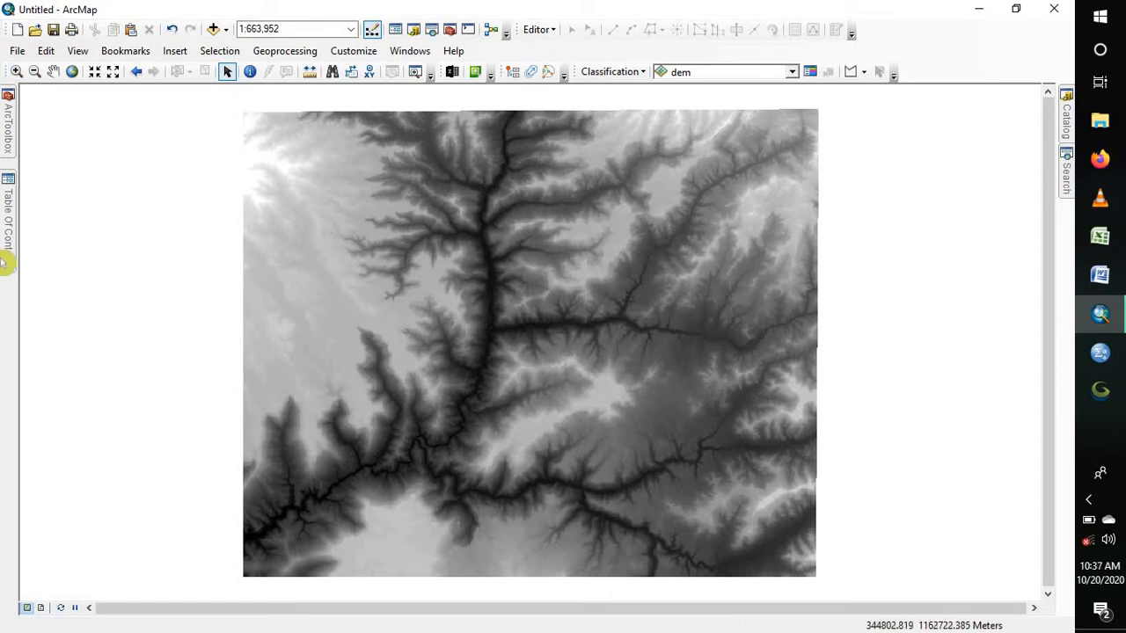
Review the dem layer's properties: general settings, source, key metadata, display options and symbology
click(9, 238)
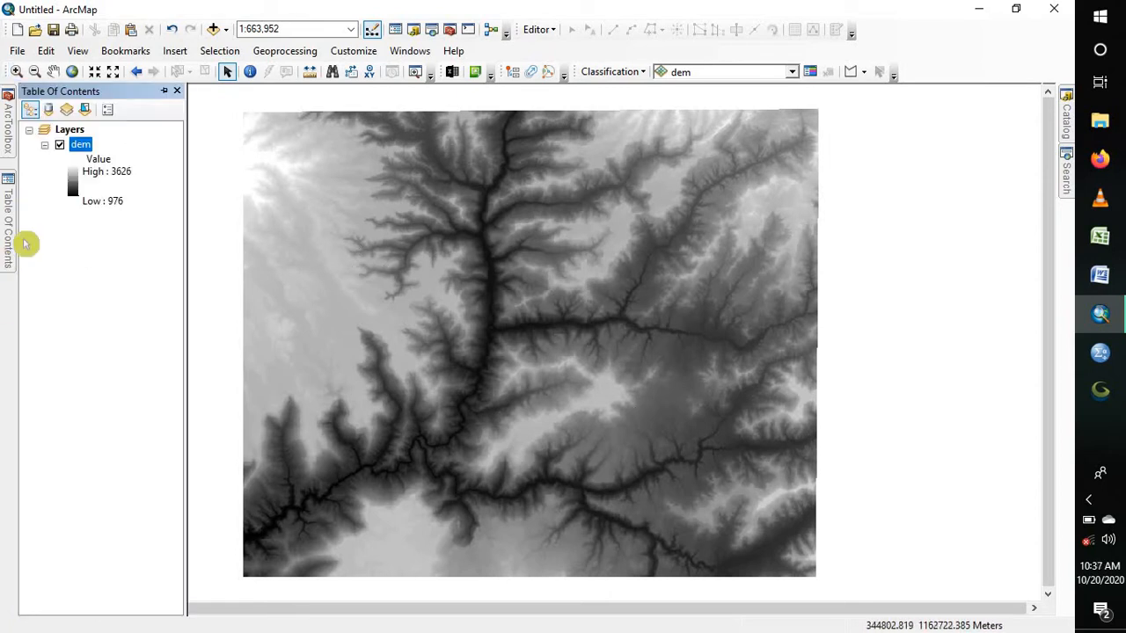
right_click(80, 148)
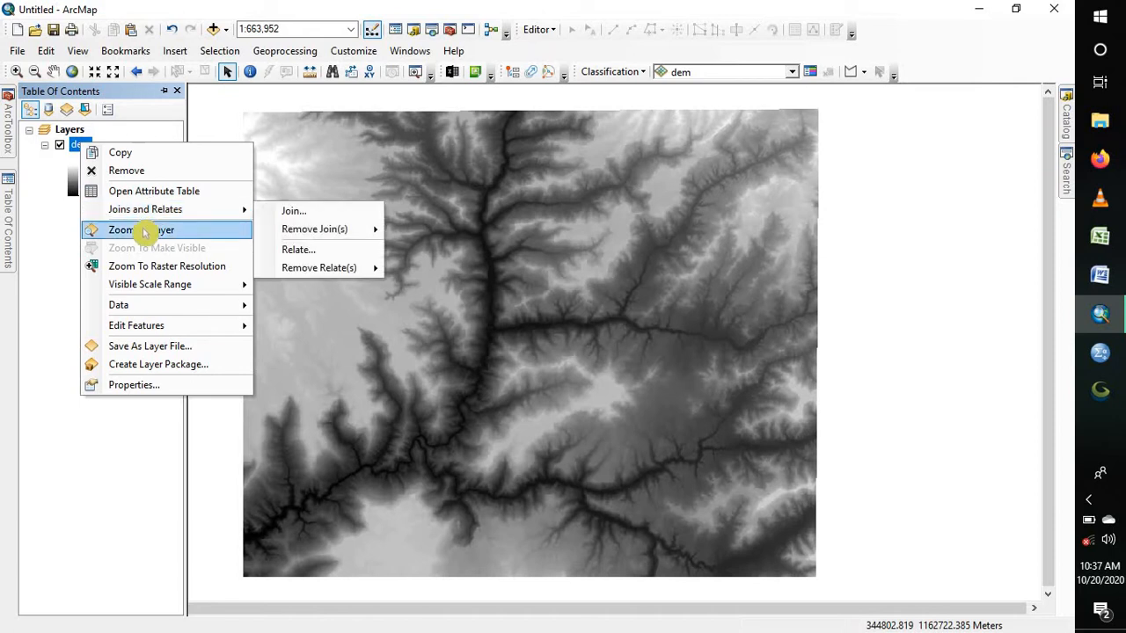
click(154, 387)
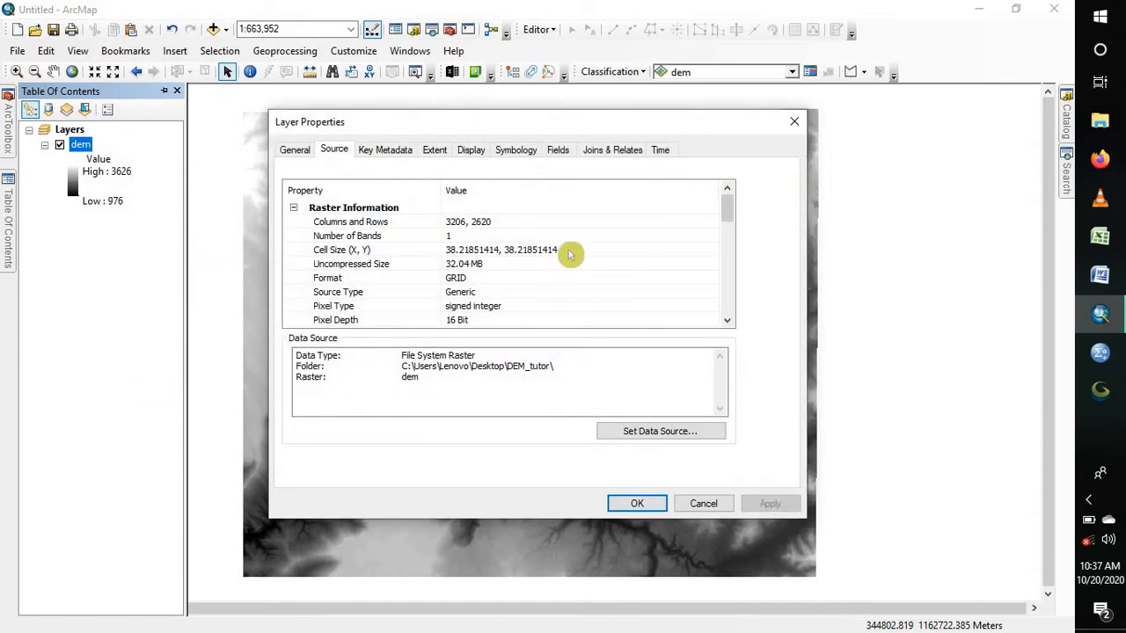
click(299, 151)
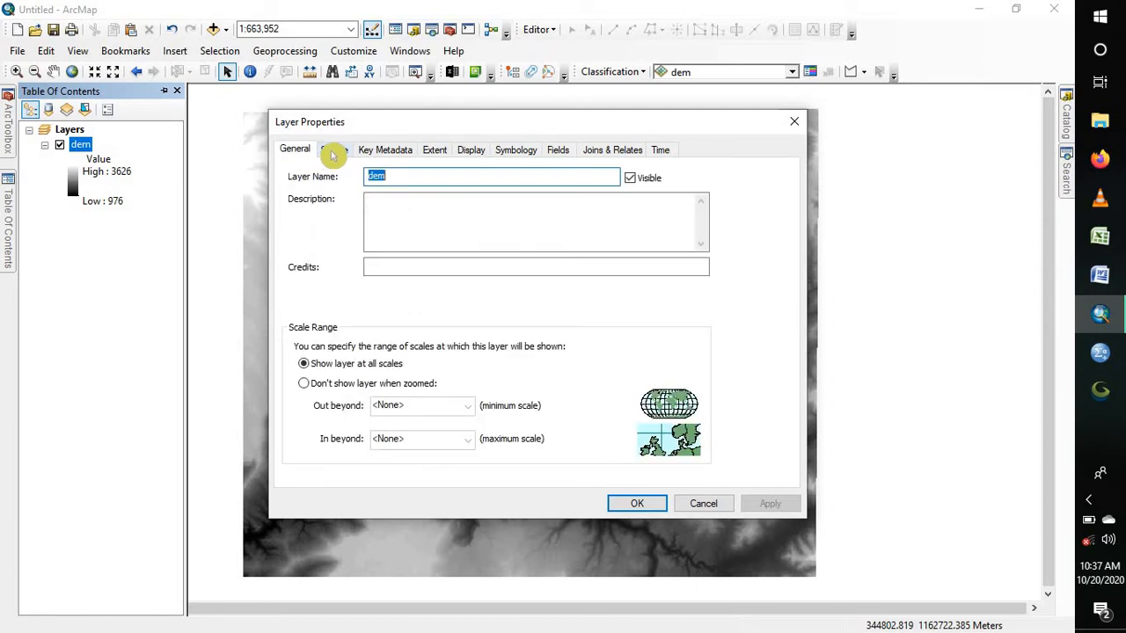
click(330, 151)
click(301, 151)
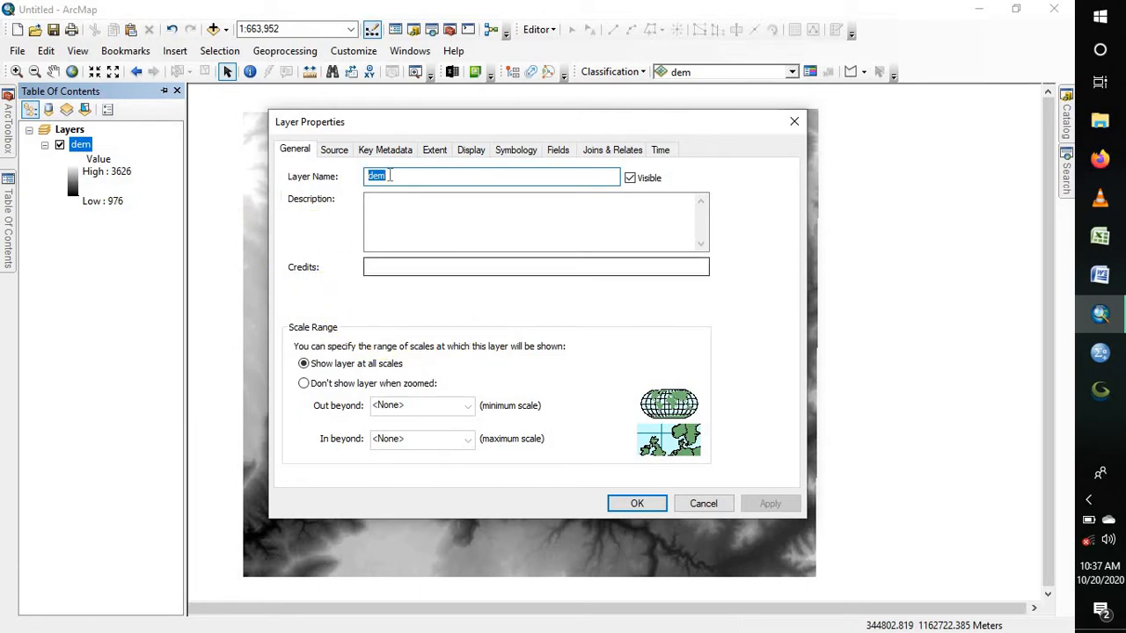
click(334, 151)
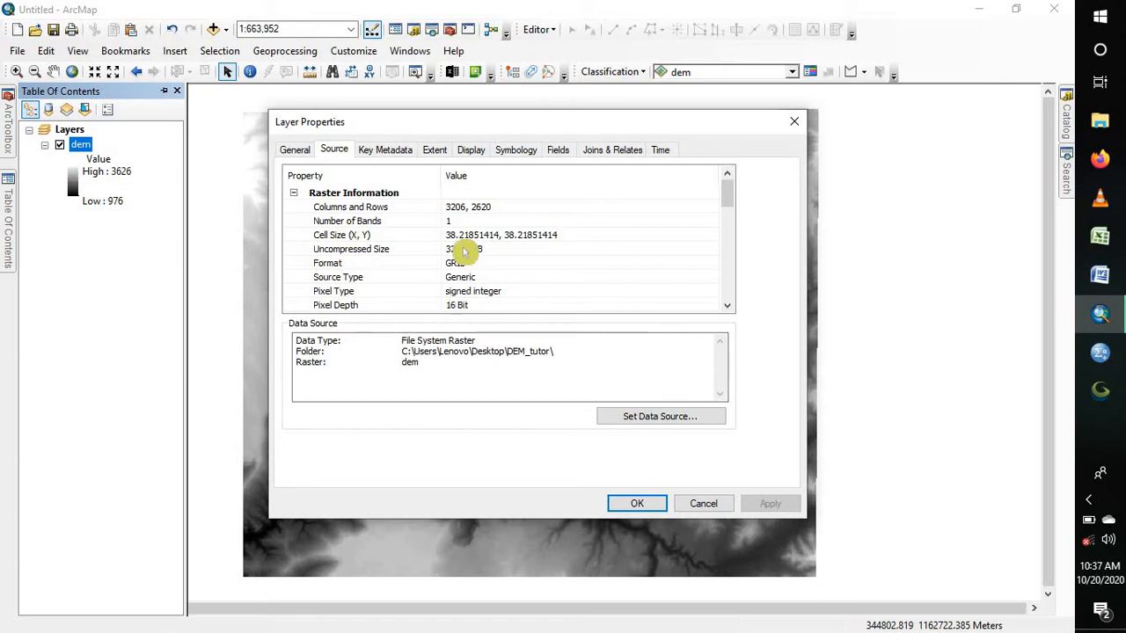
click(382, 151)
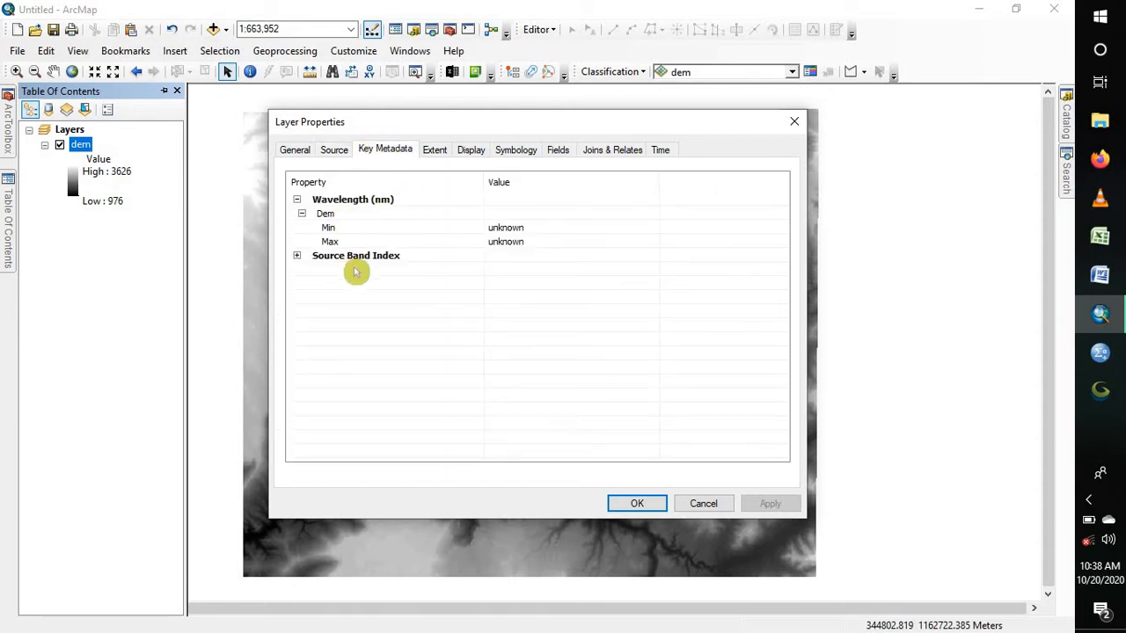
click(472, 153)
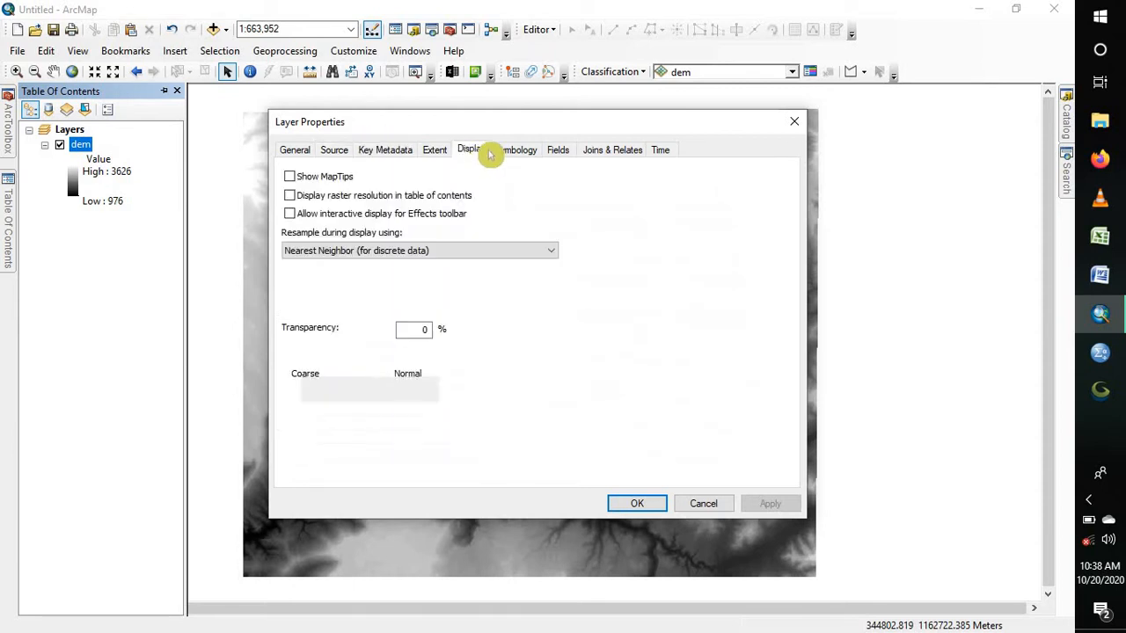
click(510, 153)
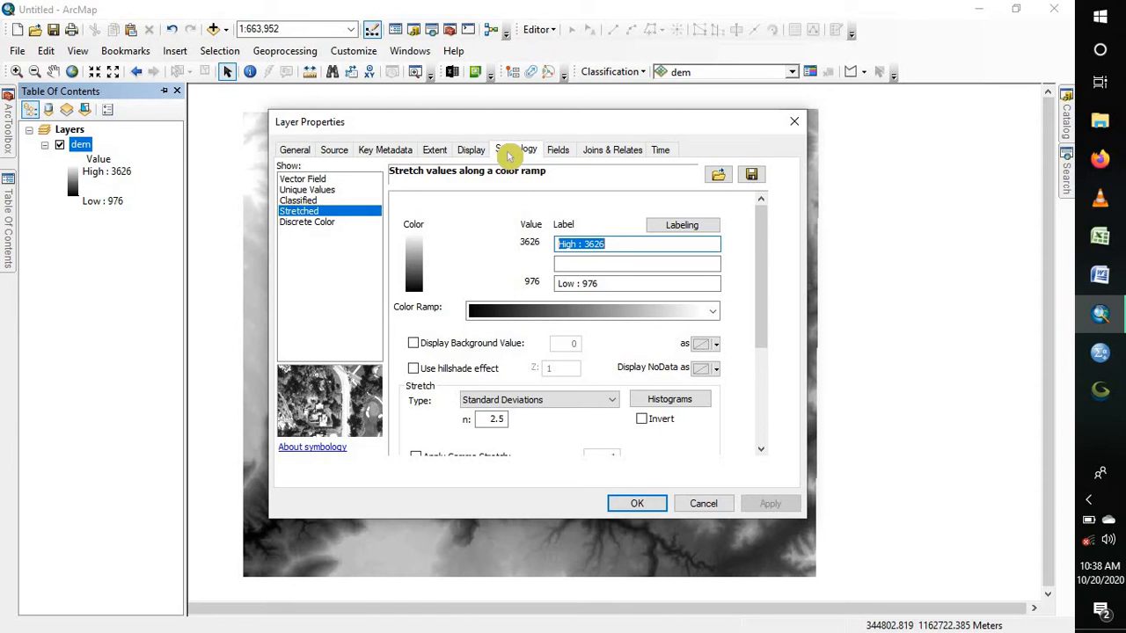
Apply Classified symbology to the dem layer and check the raster's XY coordinate system
click(314, 201)
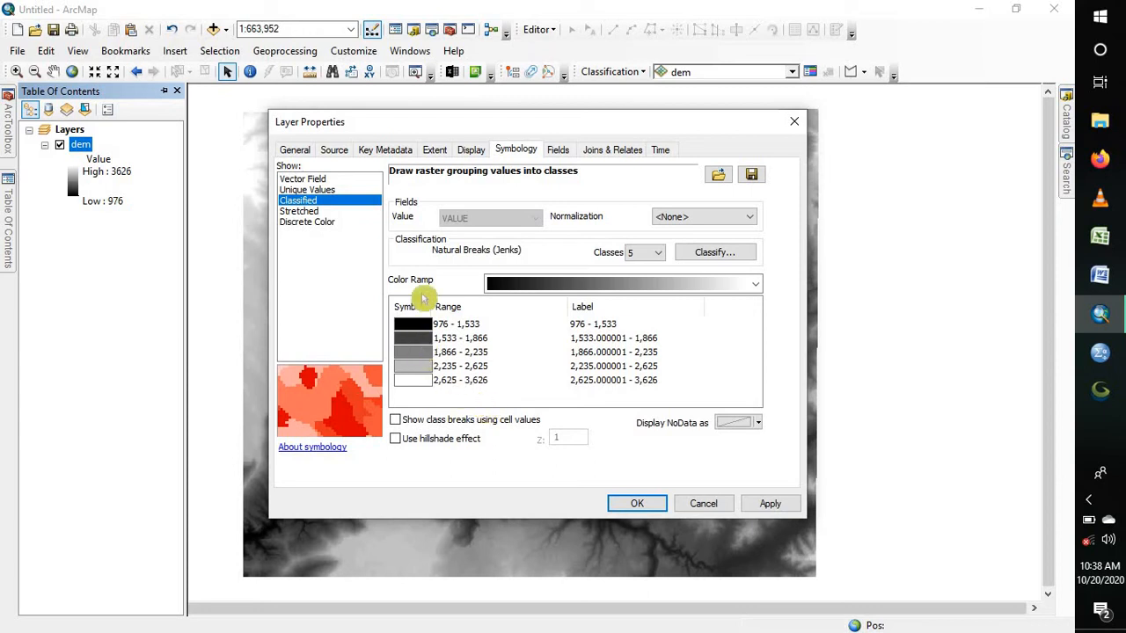
click(335, 151)
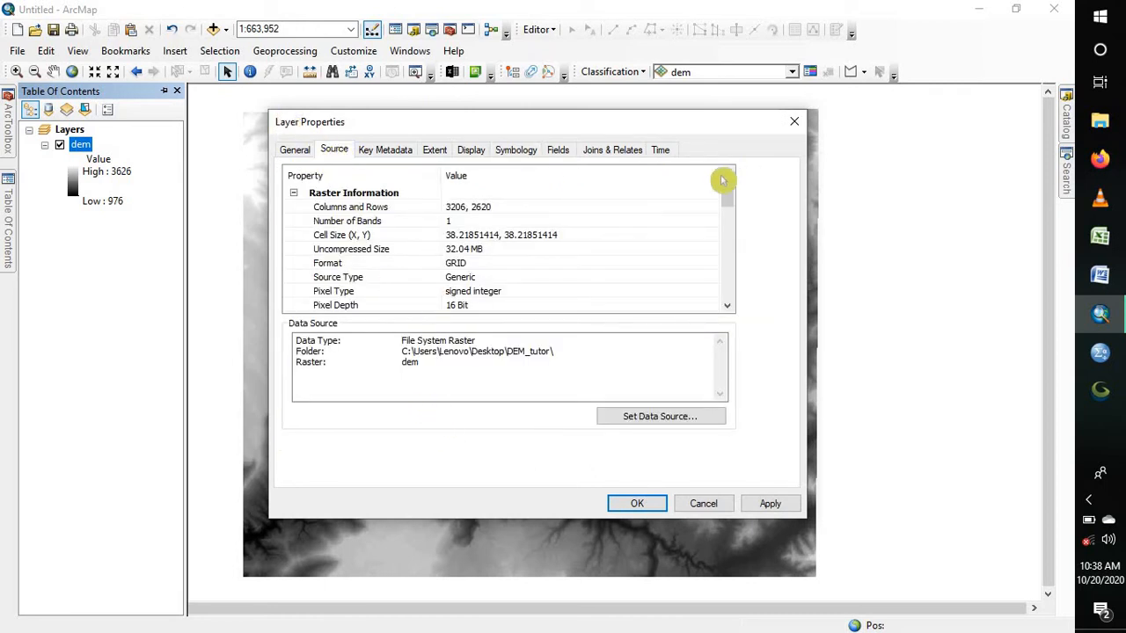
drag(728, 193, 733, 244)
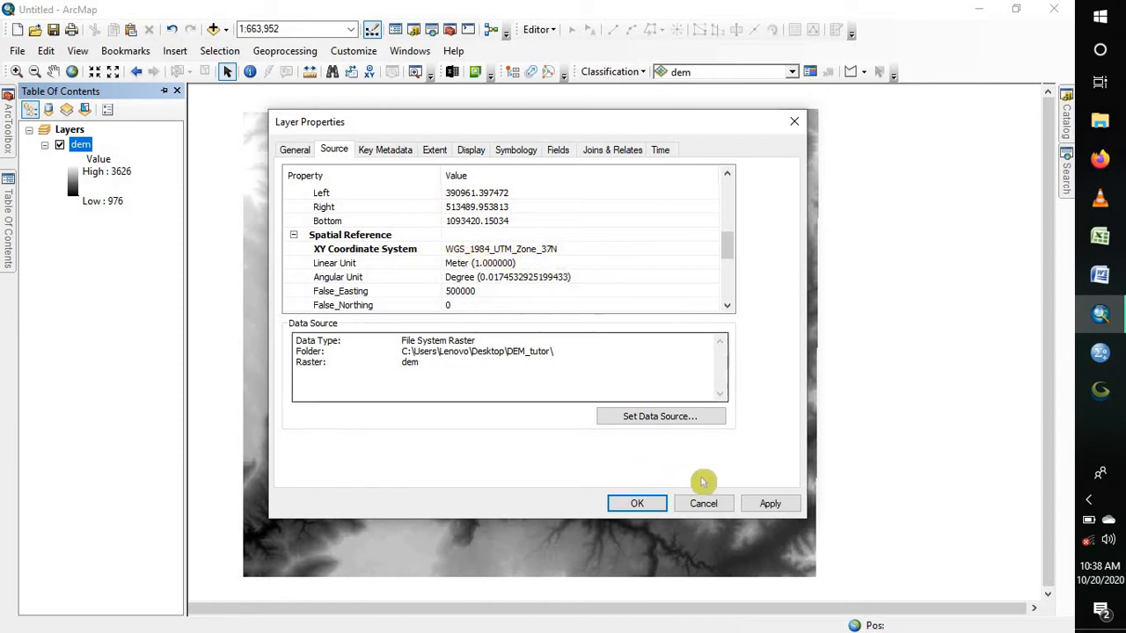
click(640, 504)
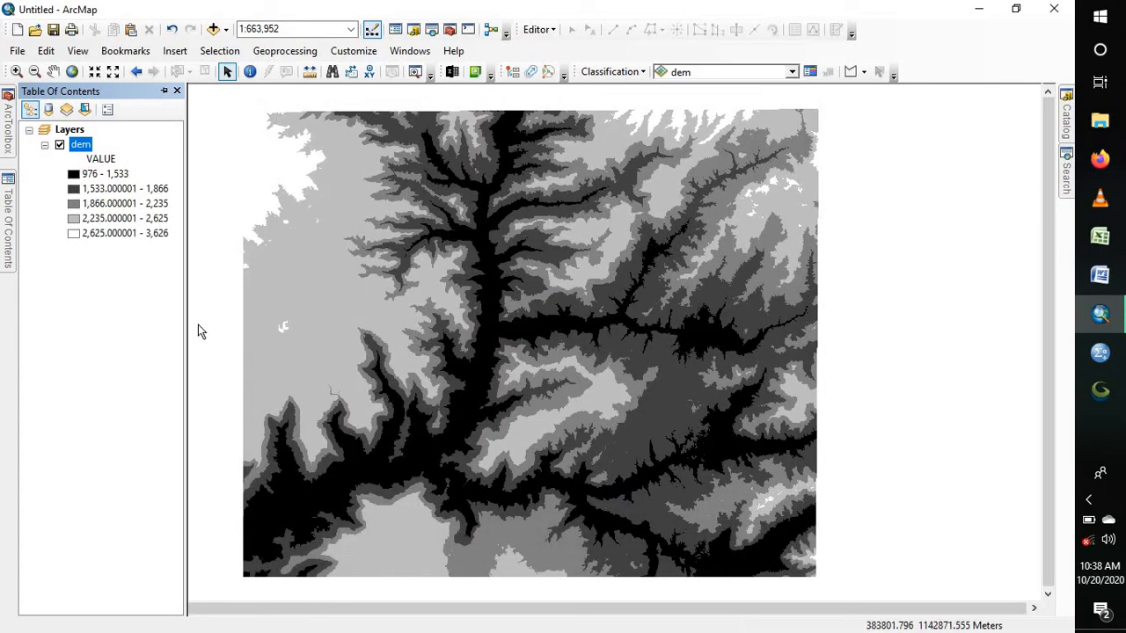
Return the dem layer's symbology to Stretched
right_click(81, 148)
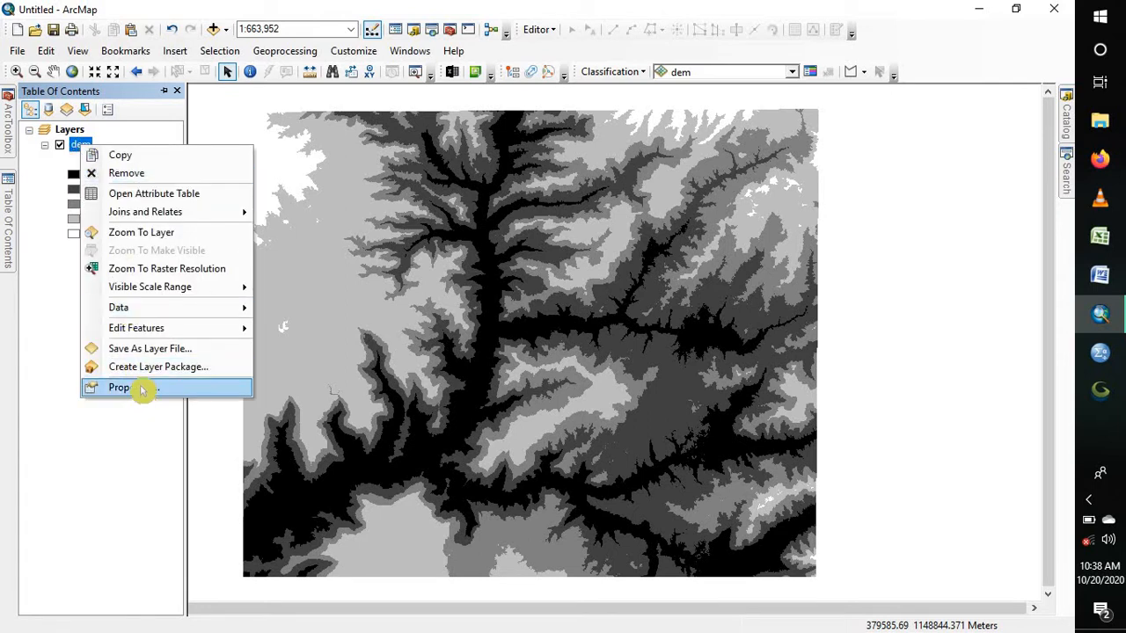
click(145, 387)
click(515, 150)
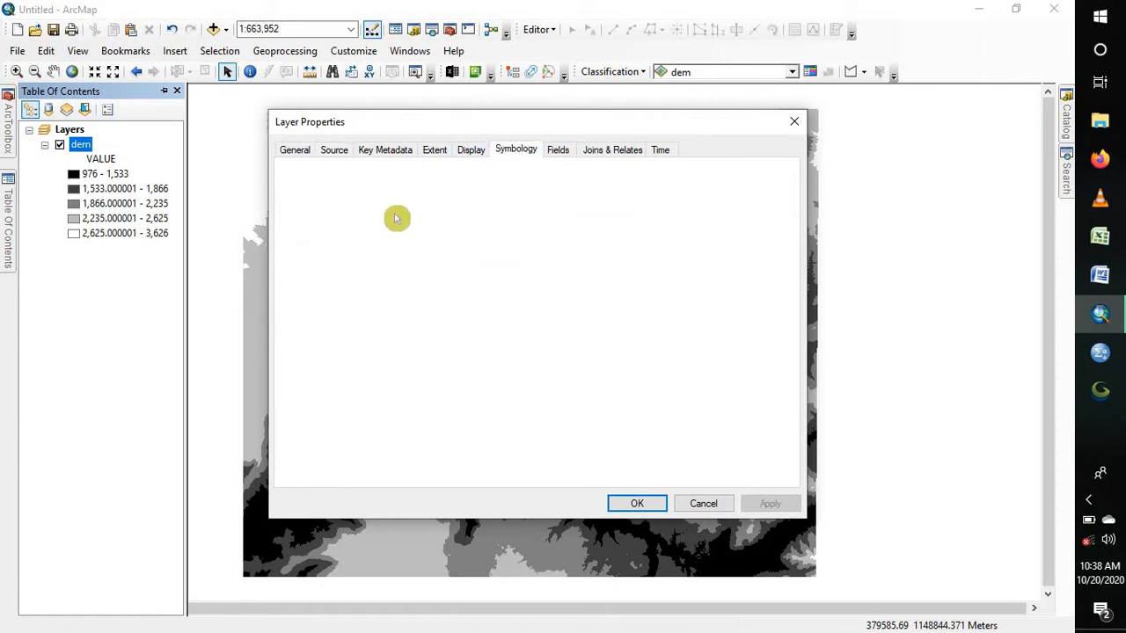
click(301, 212)
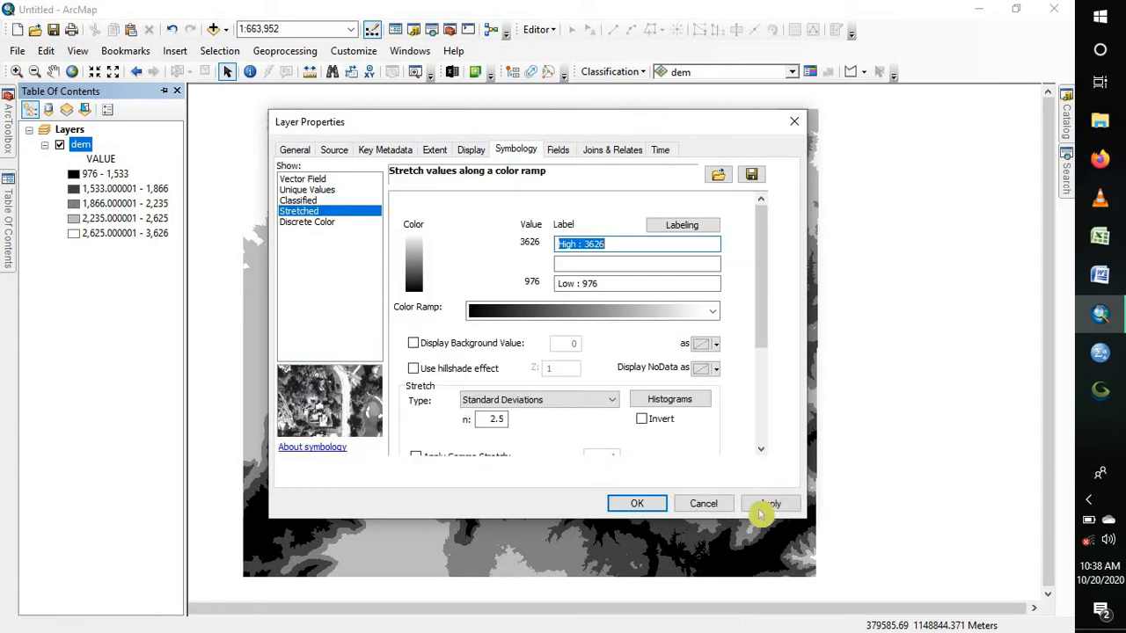
click(642, 503)
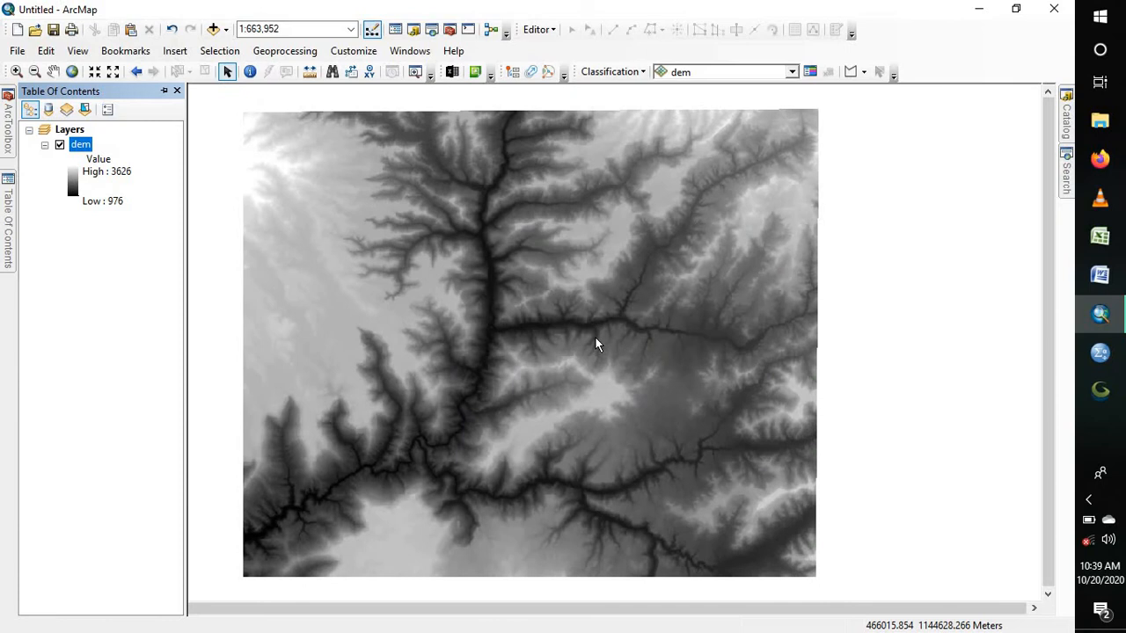
Look through the Spatial Analyst toolsets in ArcToolbox, collapsing Extraction and the whole Spatial Analyst toolbox
click(79, 145)
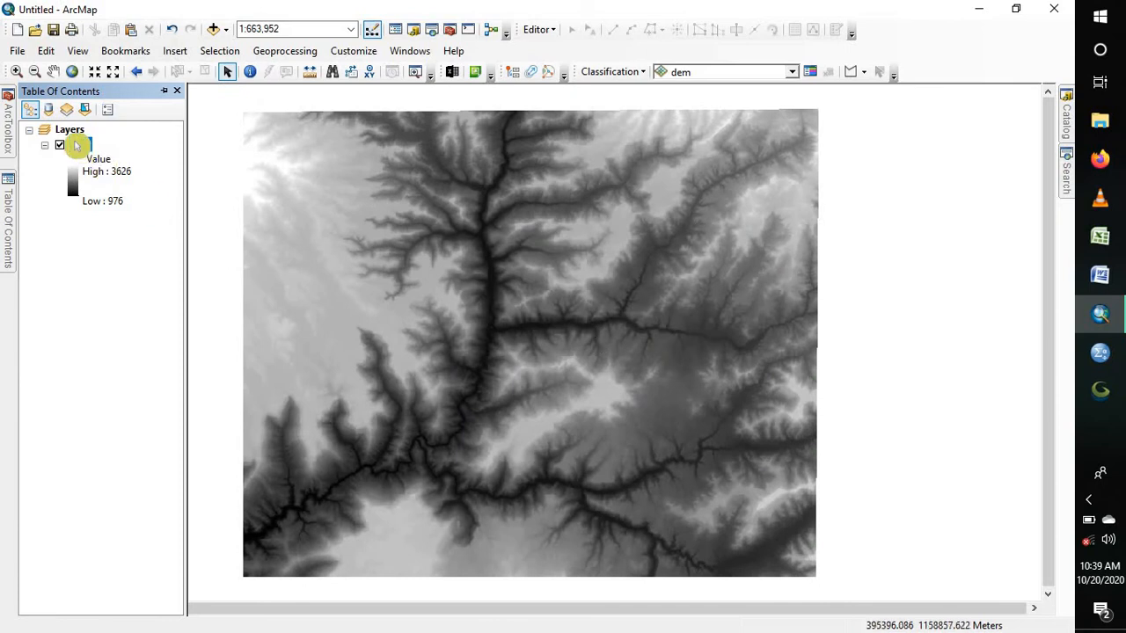
right_click(79, 146)
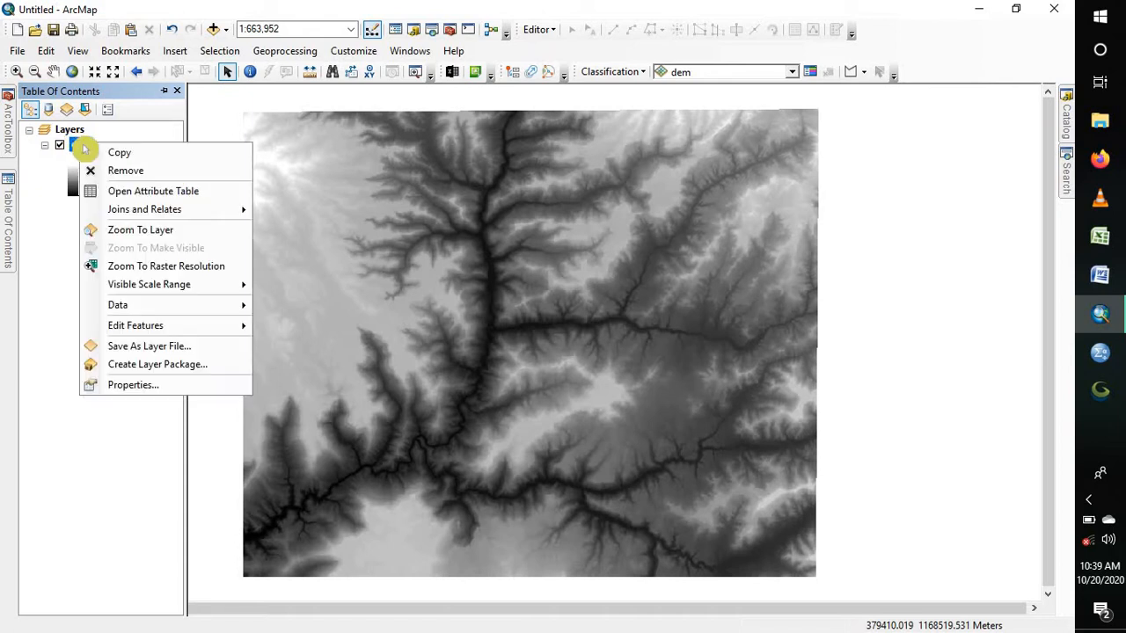
click(6, 143)
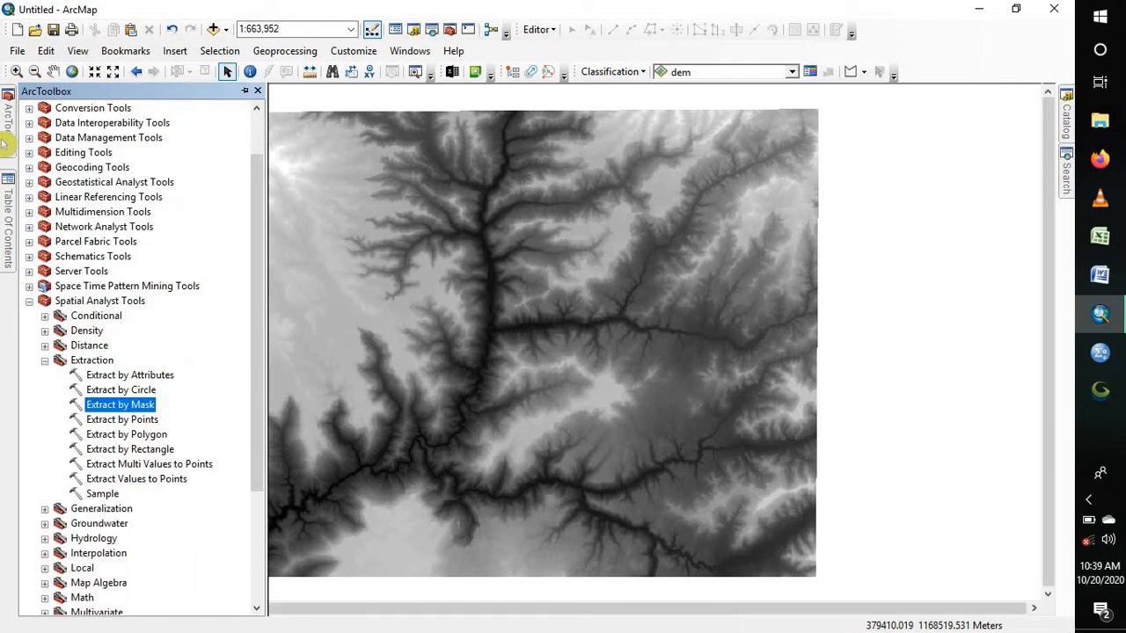
click(29, 301)
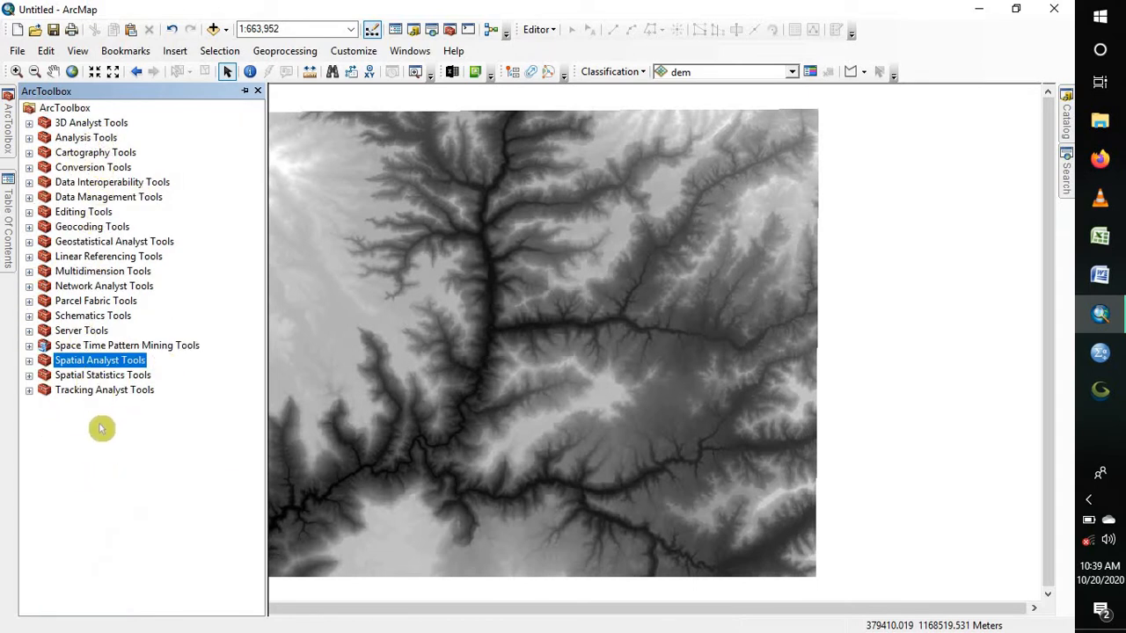
click(29, 361)
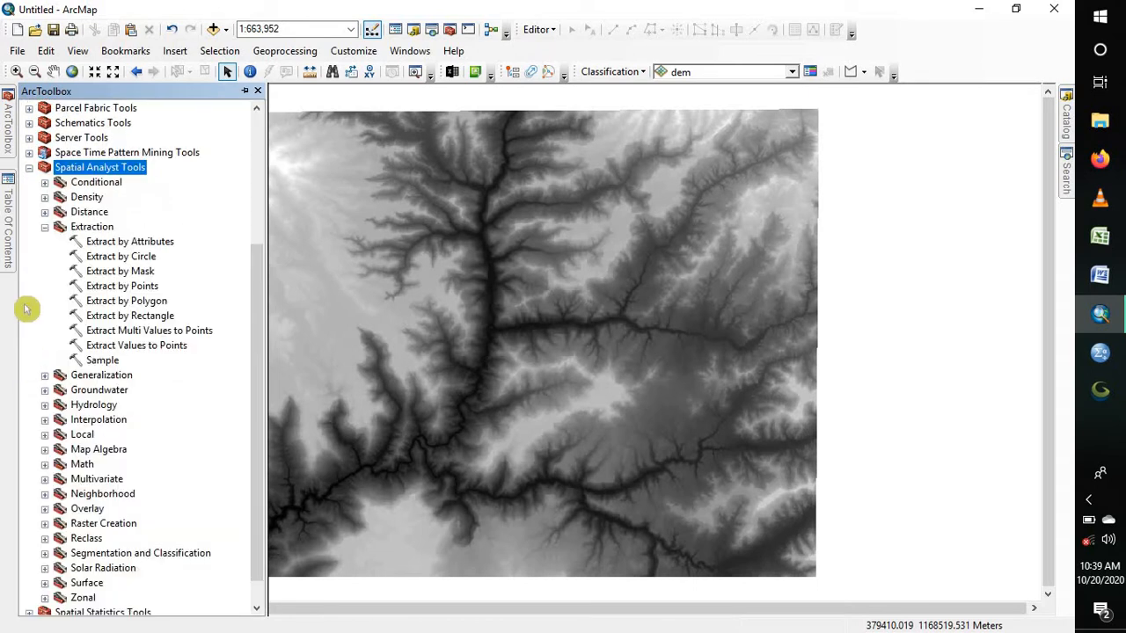
click(44, 228)
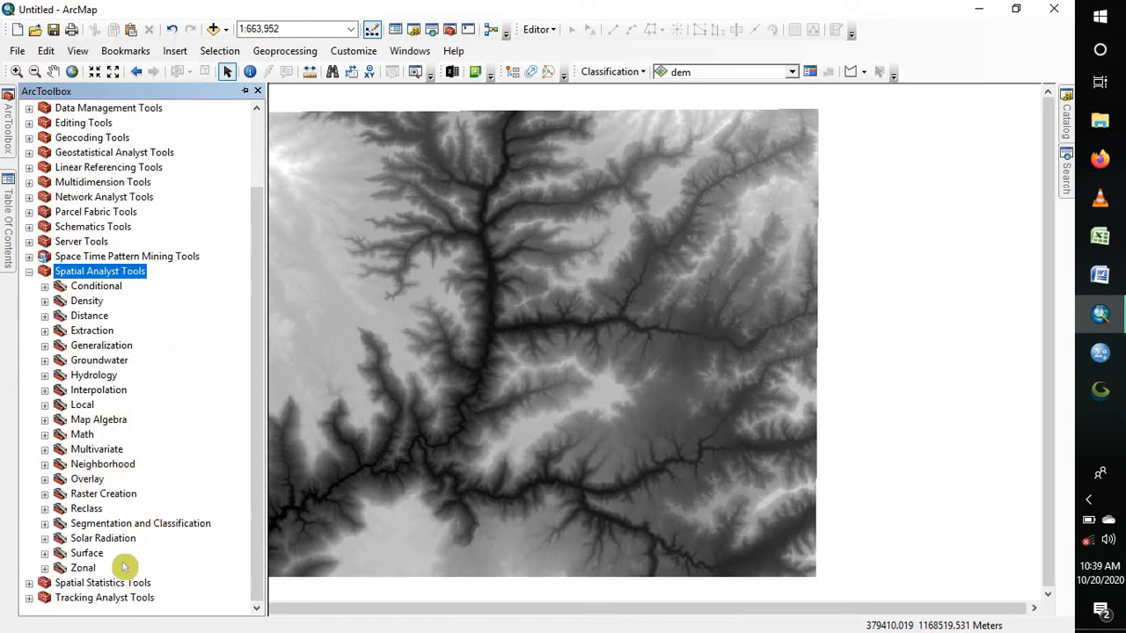
click(29, 272)
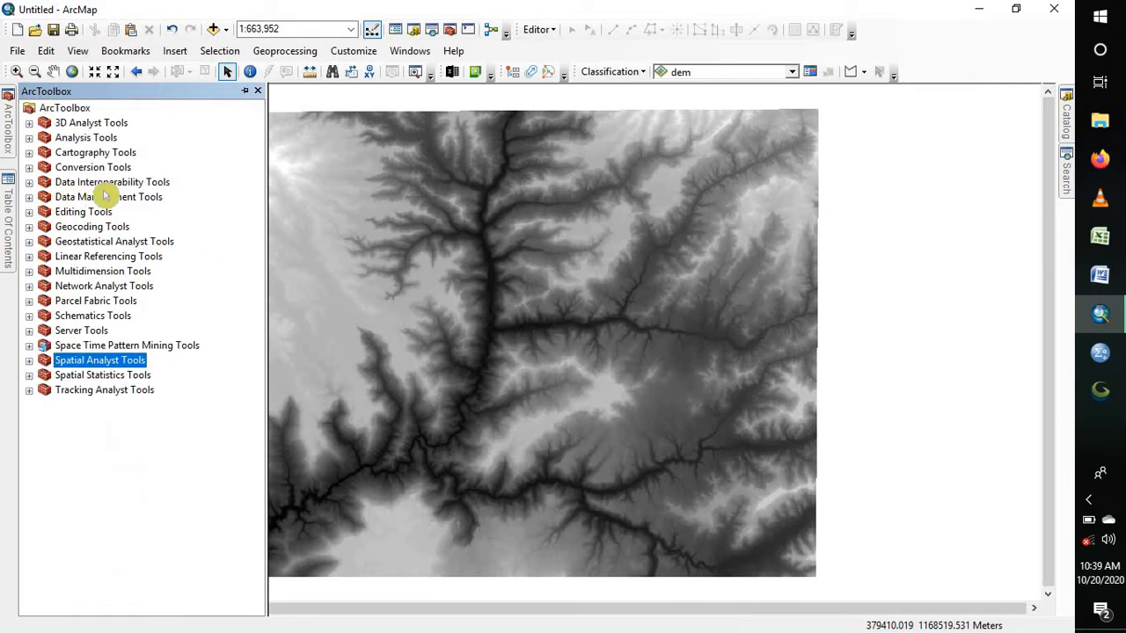
Look through the Data Management toolsets, including the Raster tools under Projections and Transformations, and collapse the toolbox again
click(29, 198)
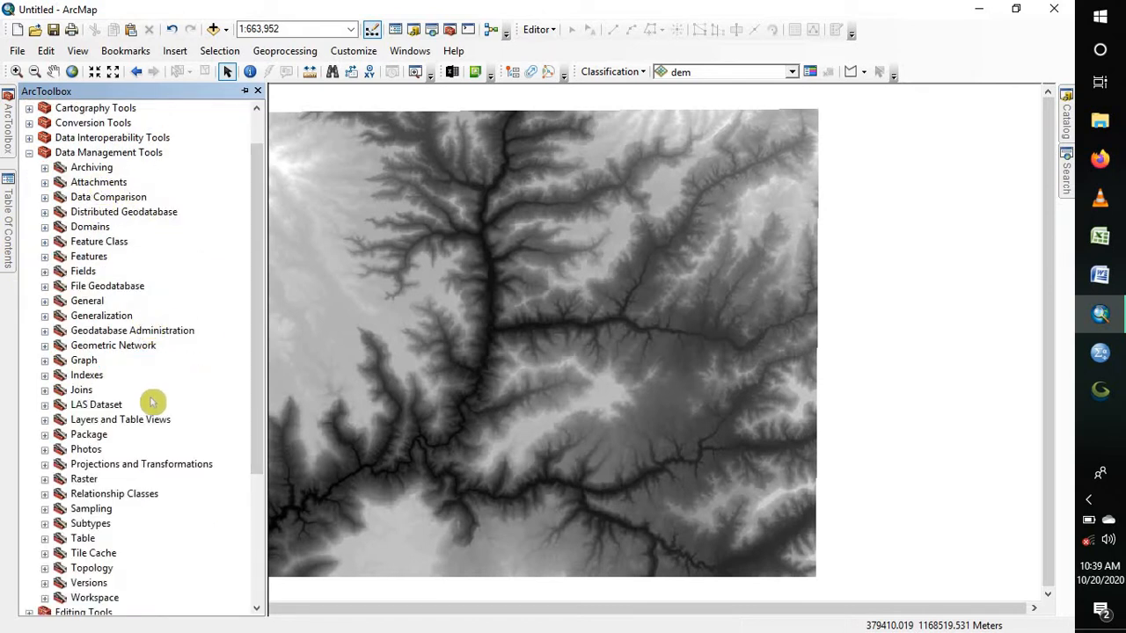
click(44, 465)
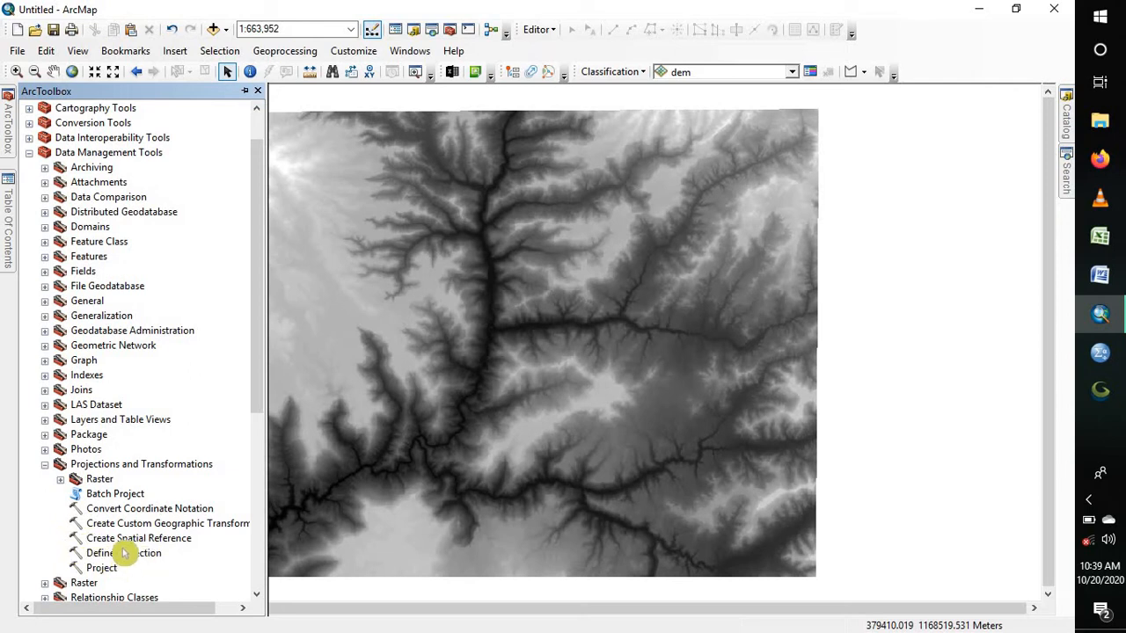
click(60, 481)
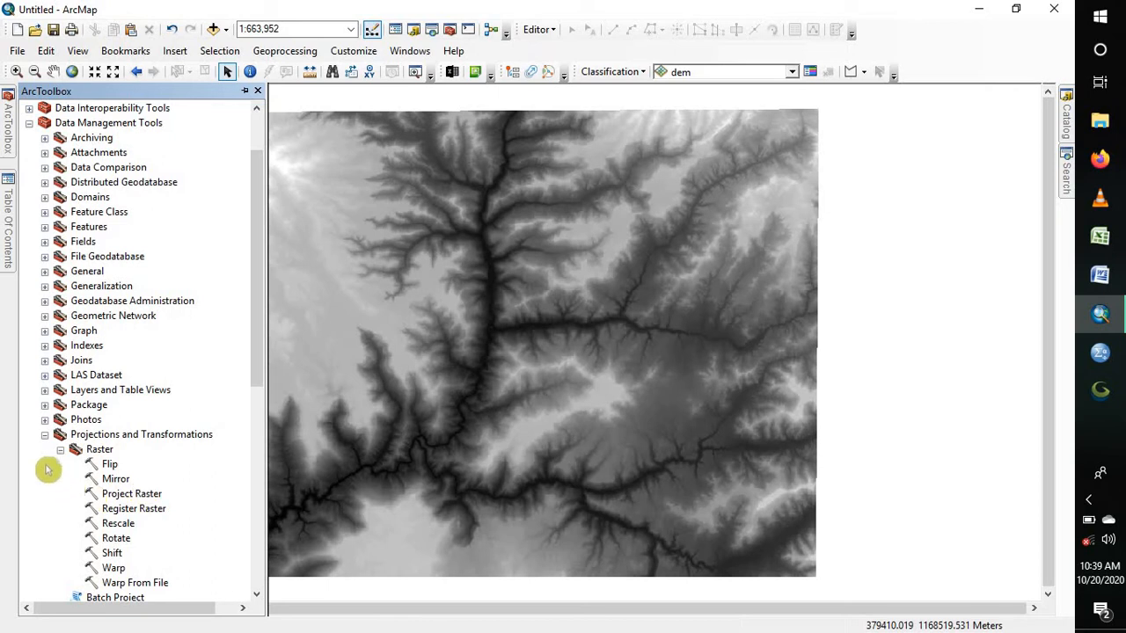
click(45, 434)
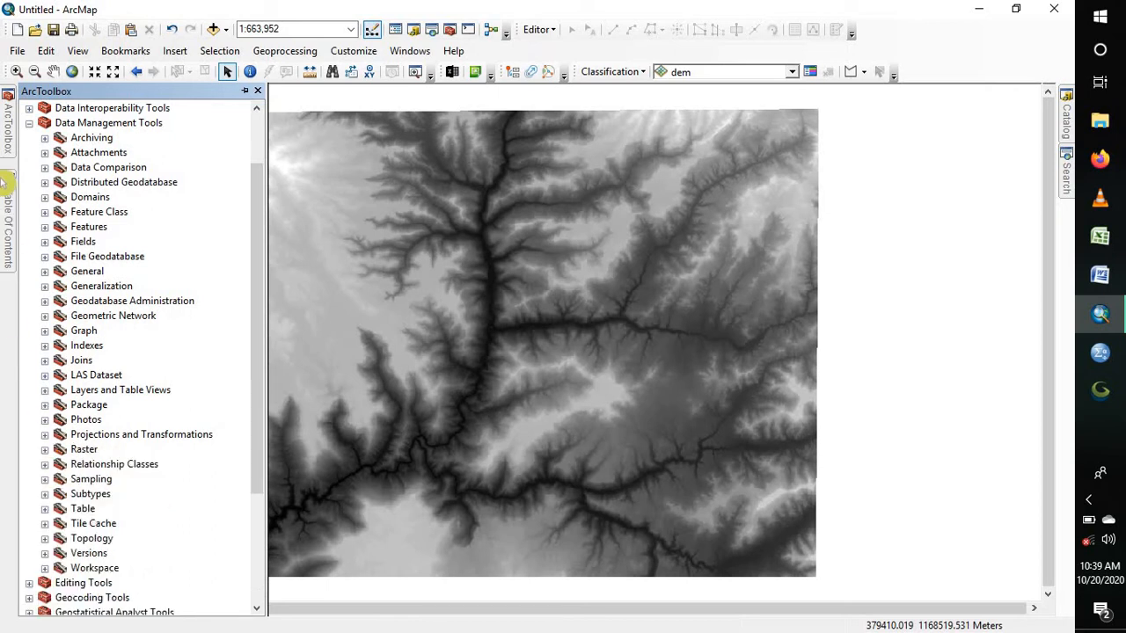
click(29, 123)
click(93, 359)
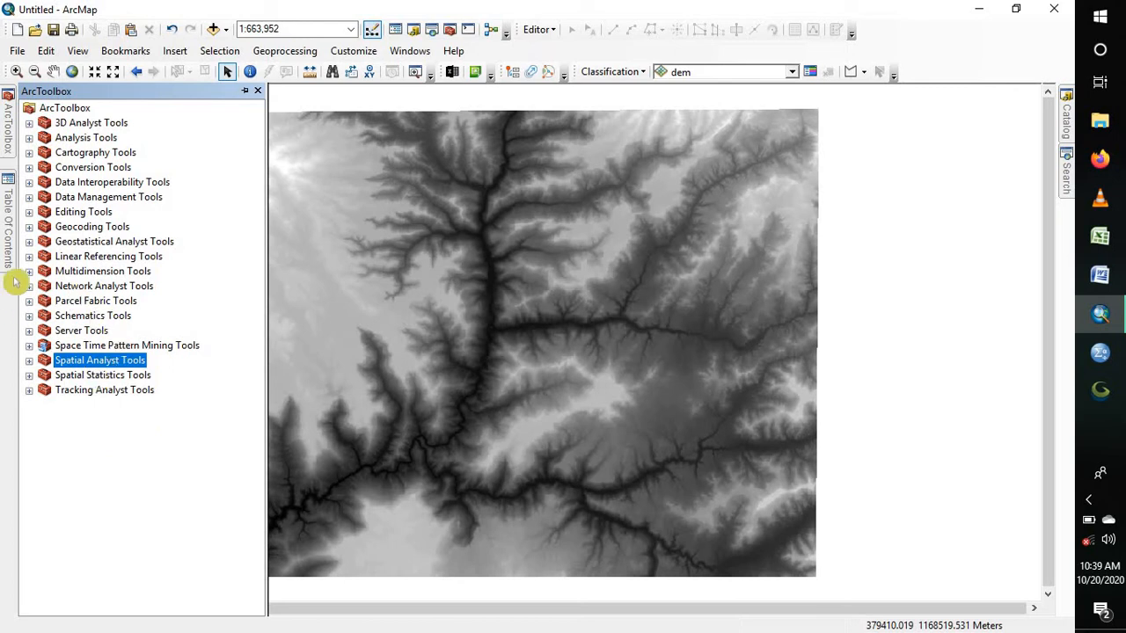
Run the Spatial Analyst Hydrology Fill tool on dem, saving the output as fill in the DEM_tutor folder, and check the layer list
click(30, 362)
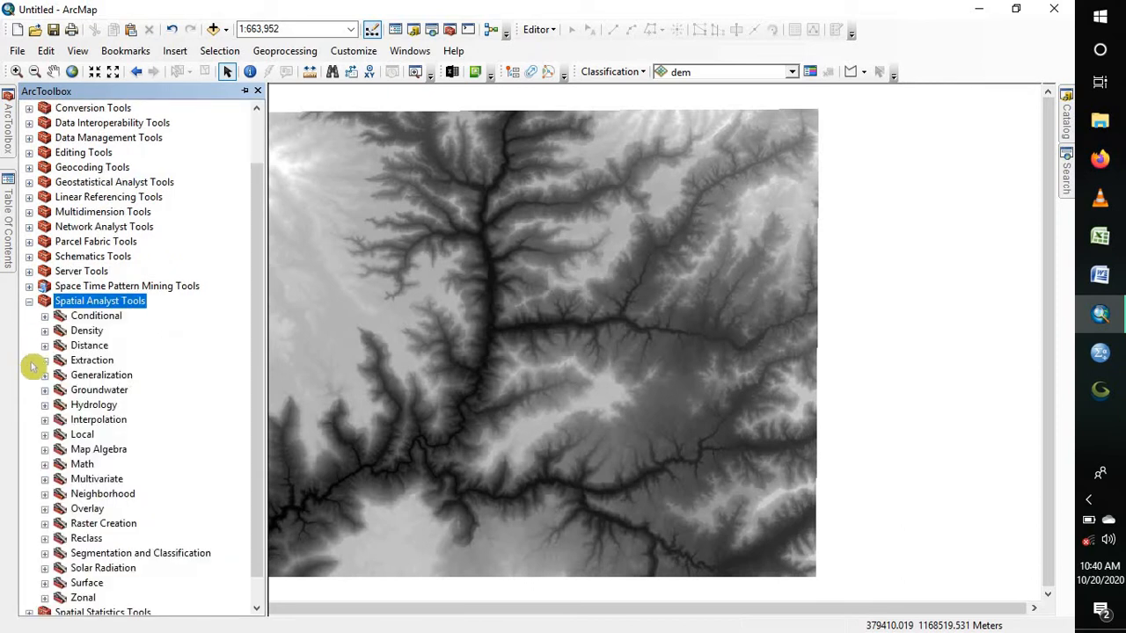
click(45, 405)
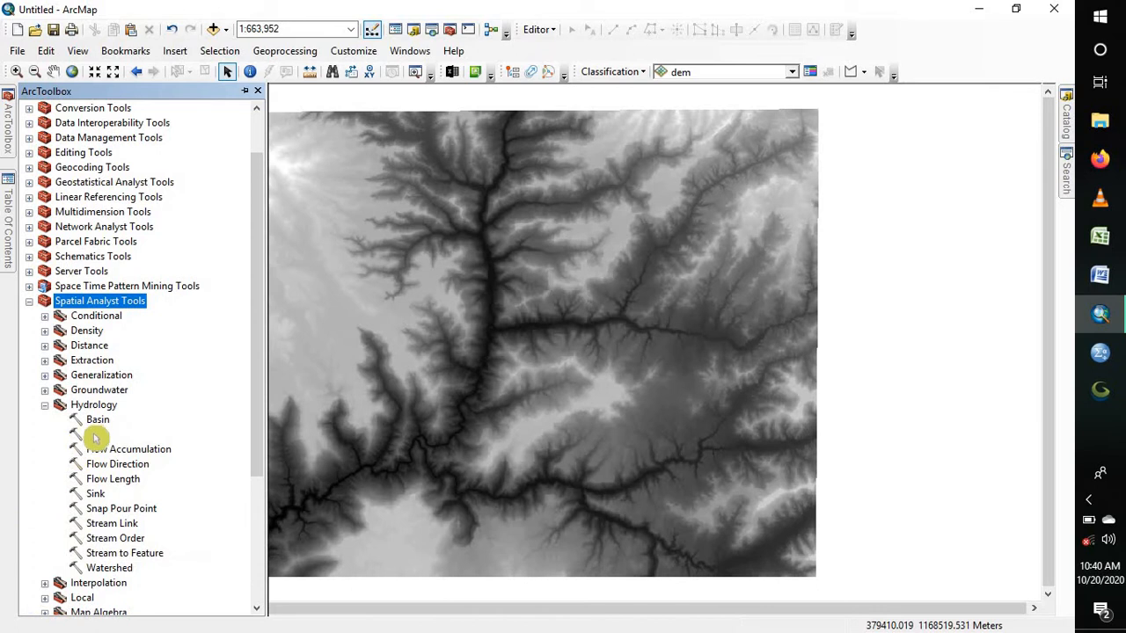
double_click(93, 434)
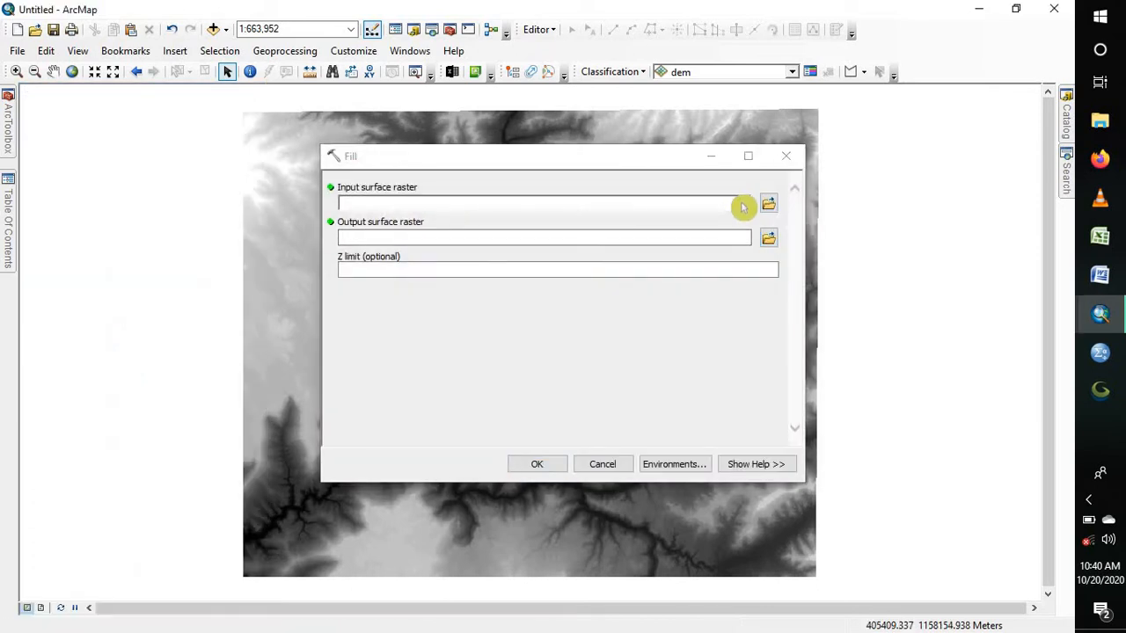
click(743, 204)
click(381, 222)
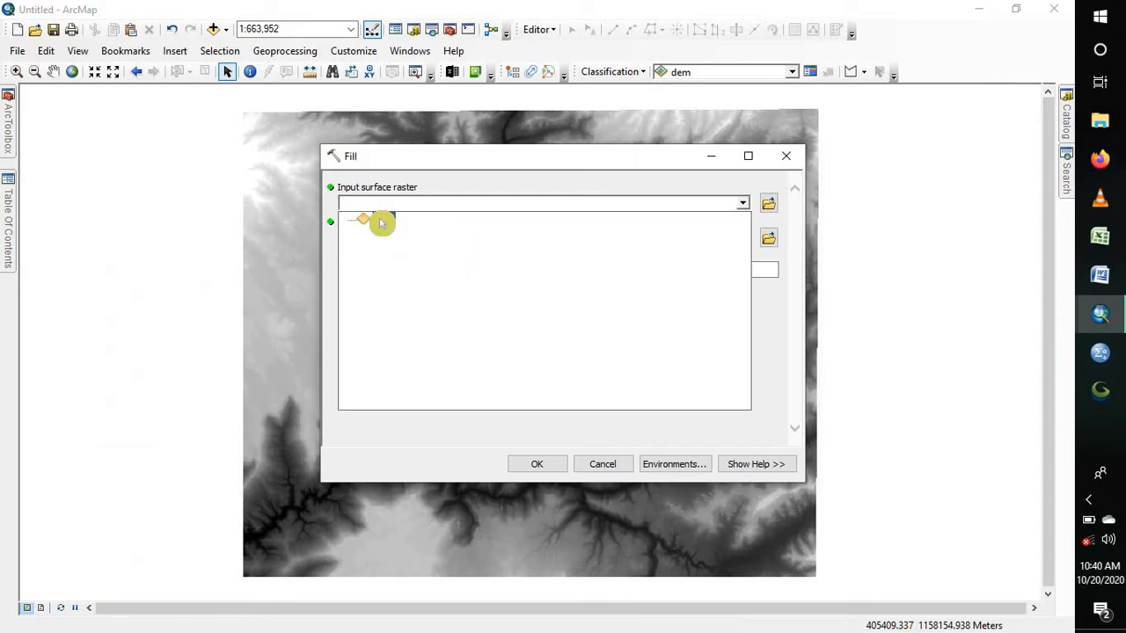
click(769, 238)
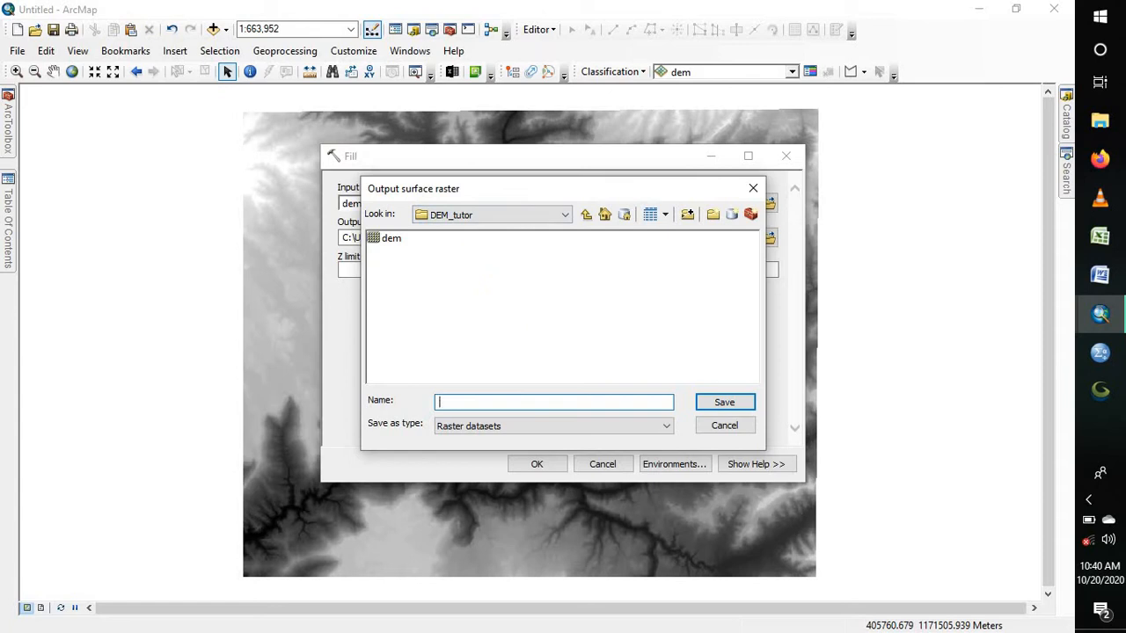
click(727, 402)
click(536, 467)
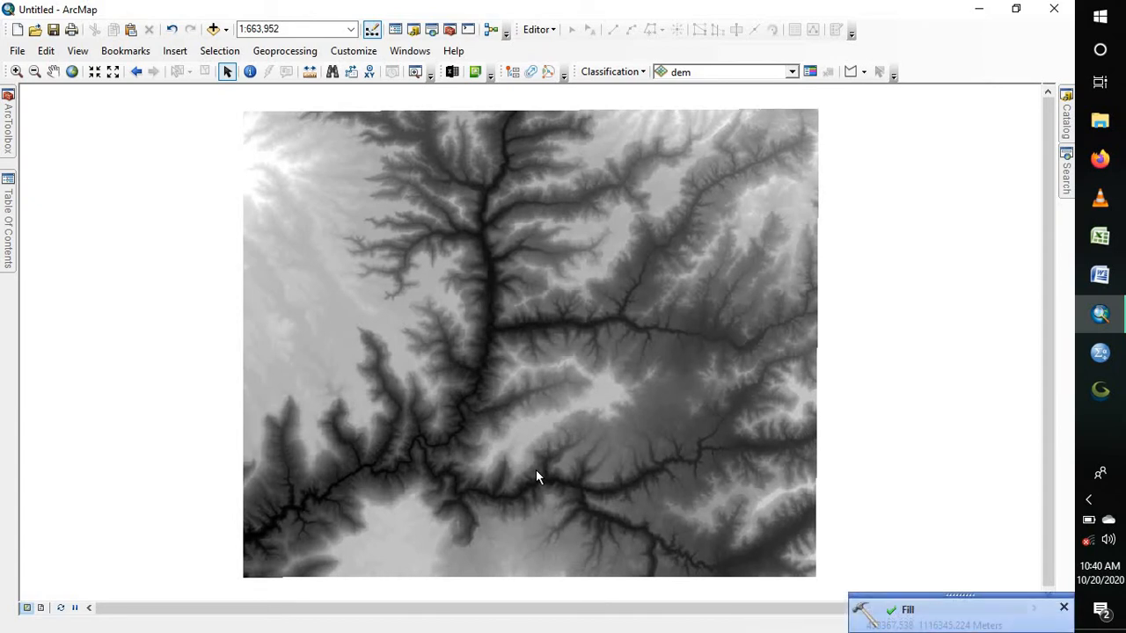
click(9, 248)
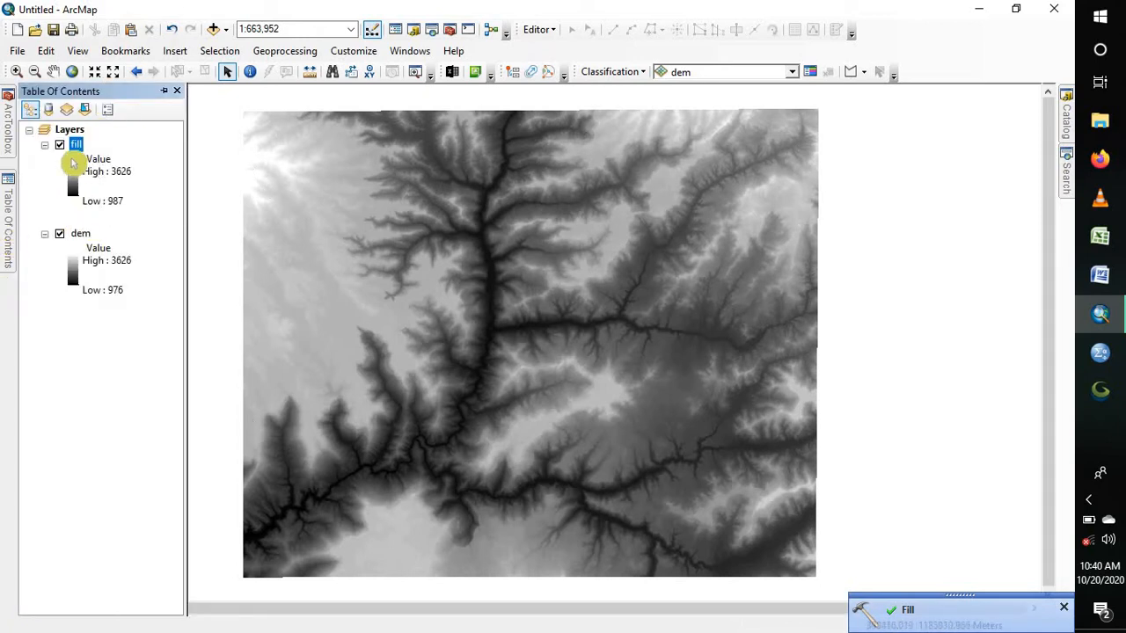
Run the Flow Direction tool on the fill raster, saving the output as fdir in DEM_tutor, and check the layer list
click(5, 123)
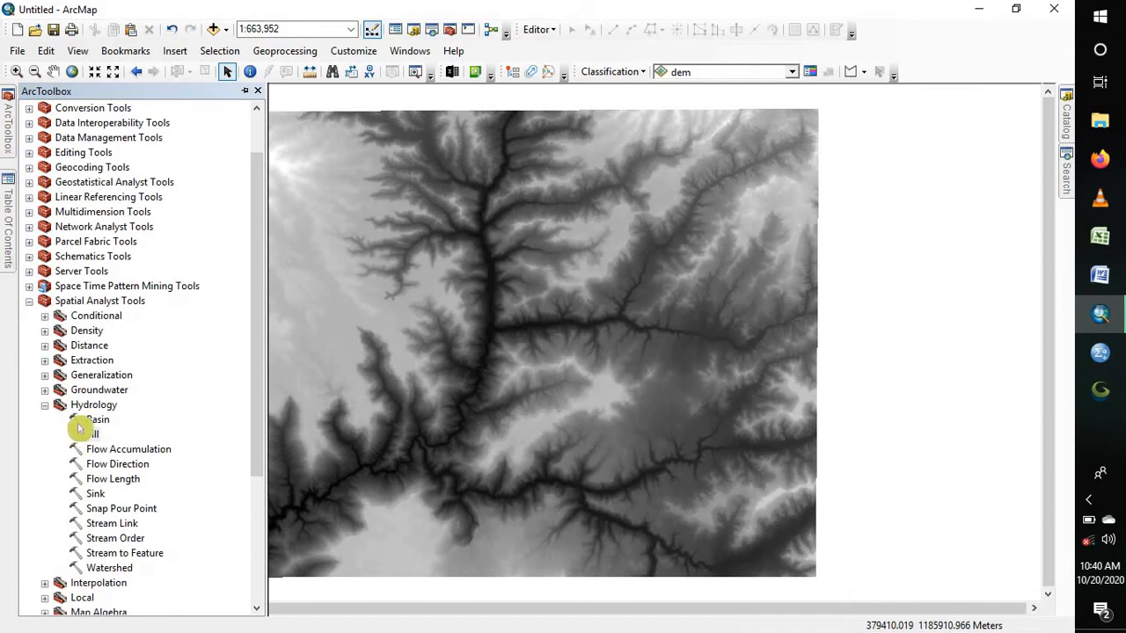
double_click(119, 465)
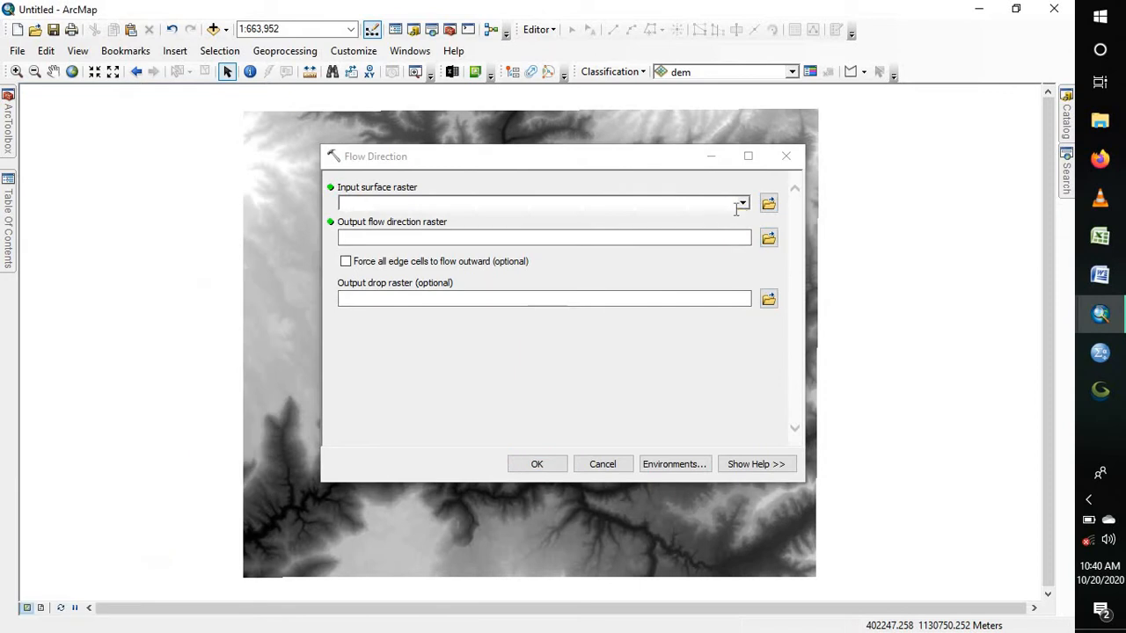
click(744, 204)
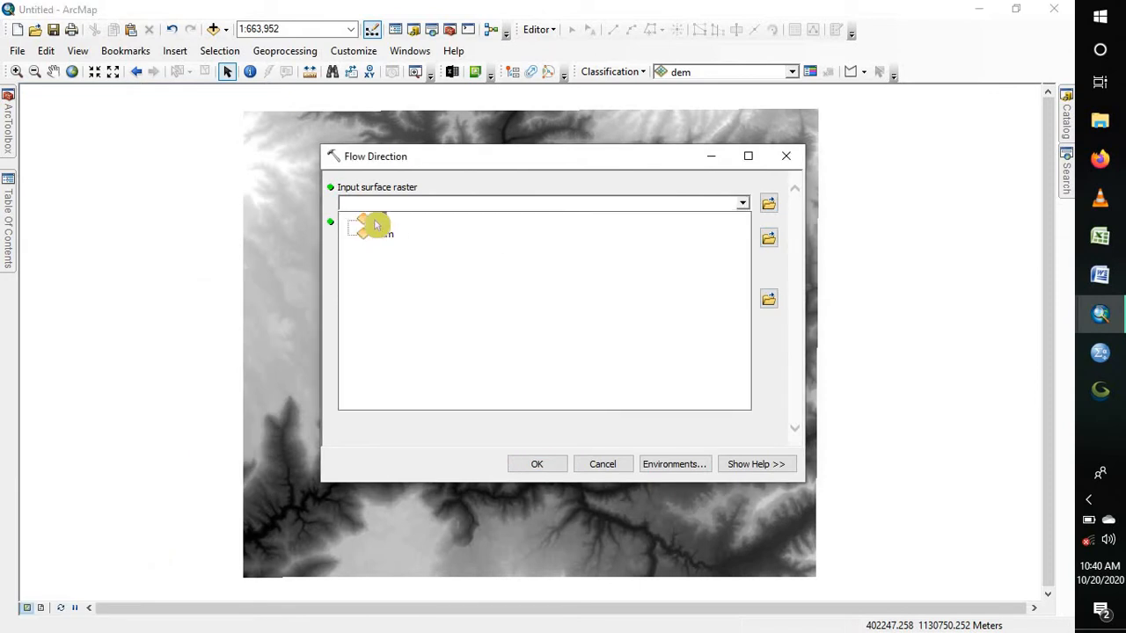
click(379, 219)
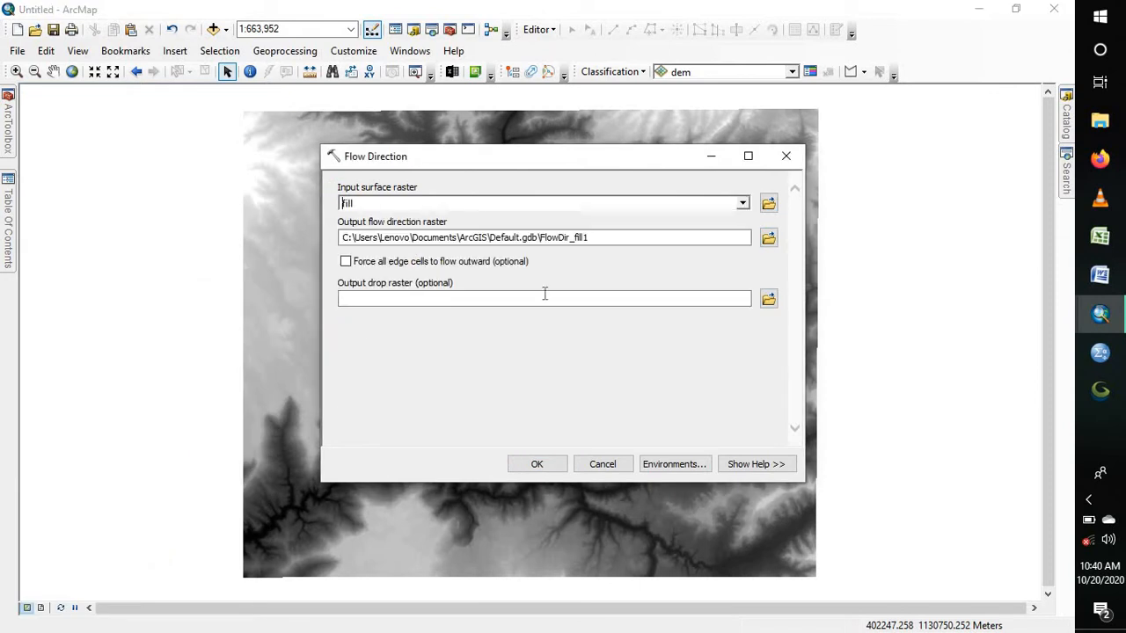
click(769, 238)
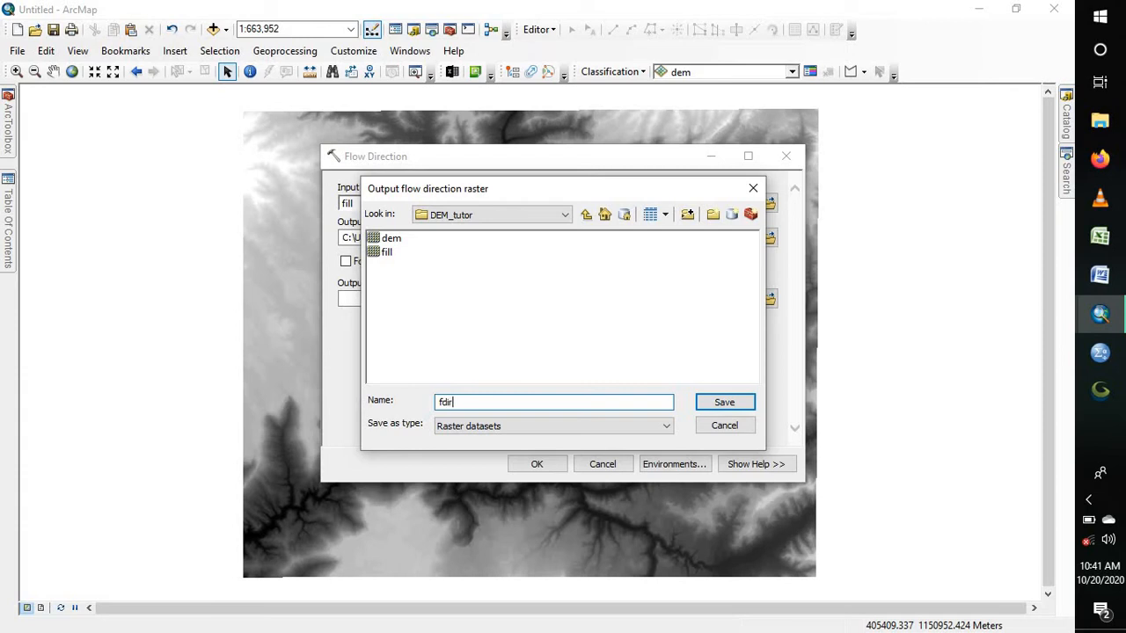
click(725, 407)
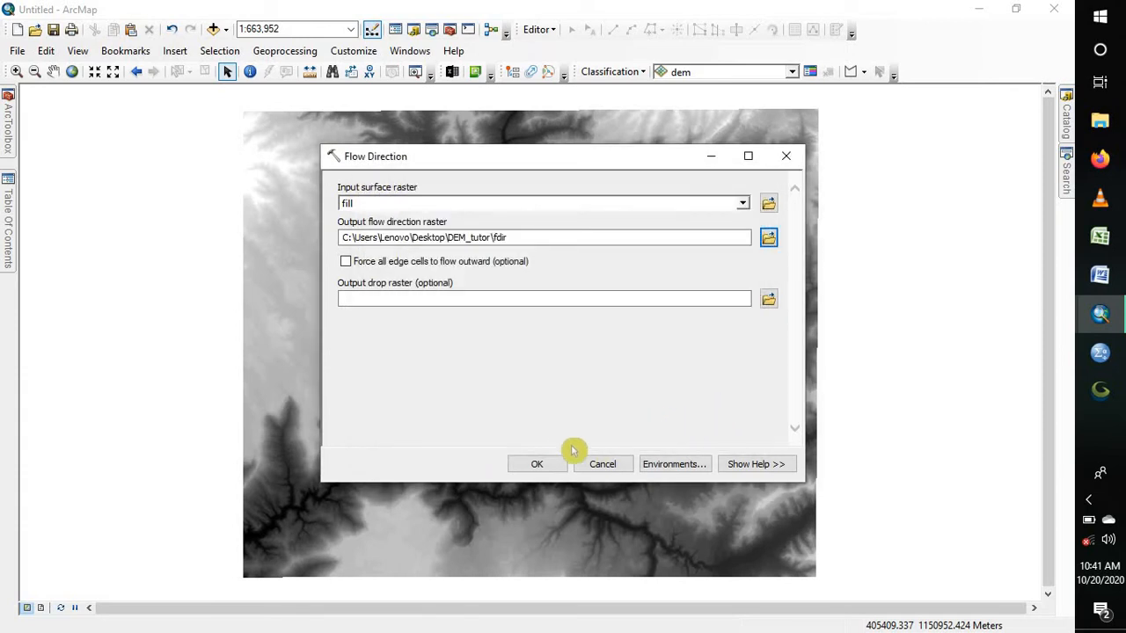
click(532, 463)
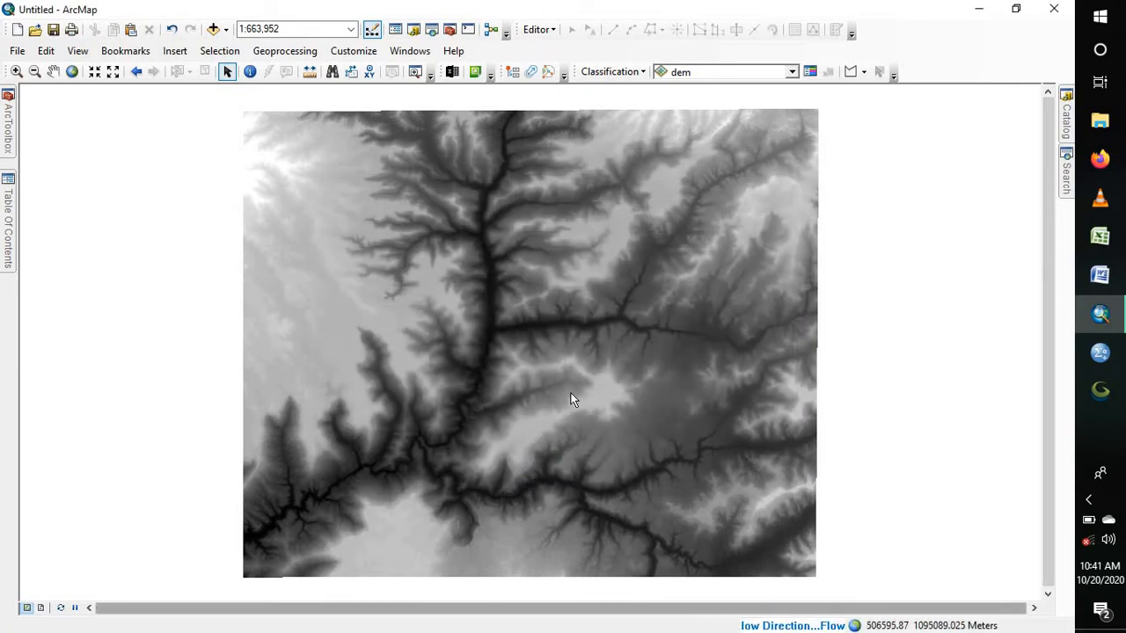
click(8, 202)
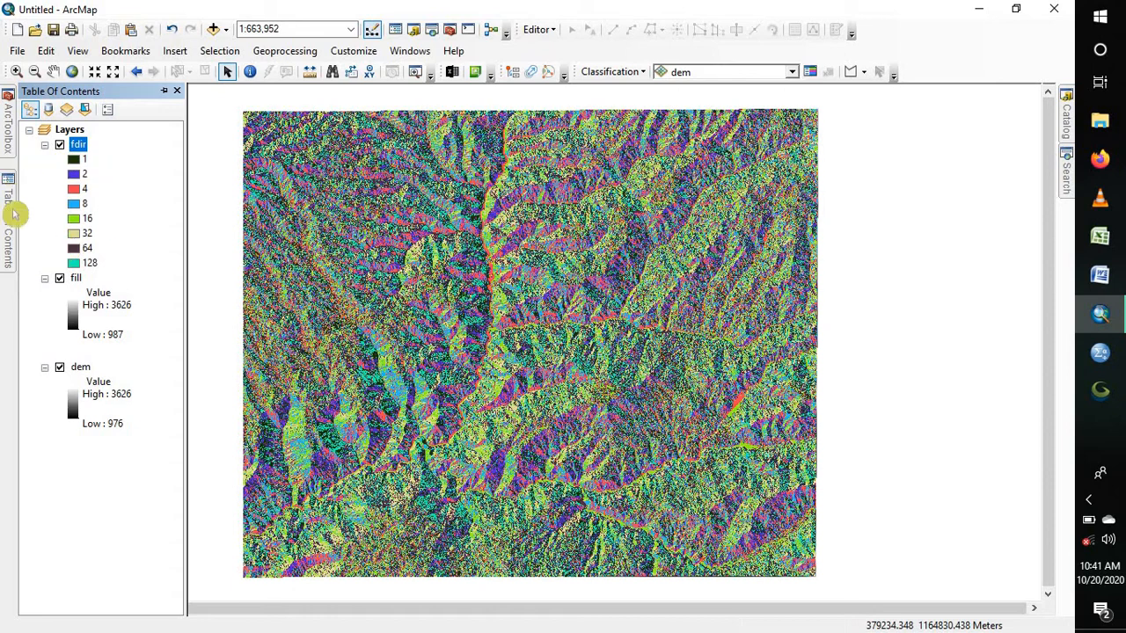
Run the Flow Accumulation tool on the fdir raster with FLOAT output, saving the result as facc in DEM_tutor
click(5, 130)
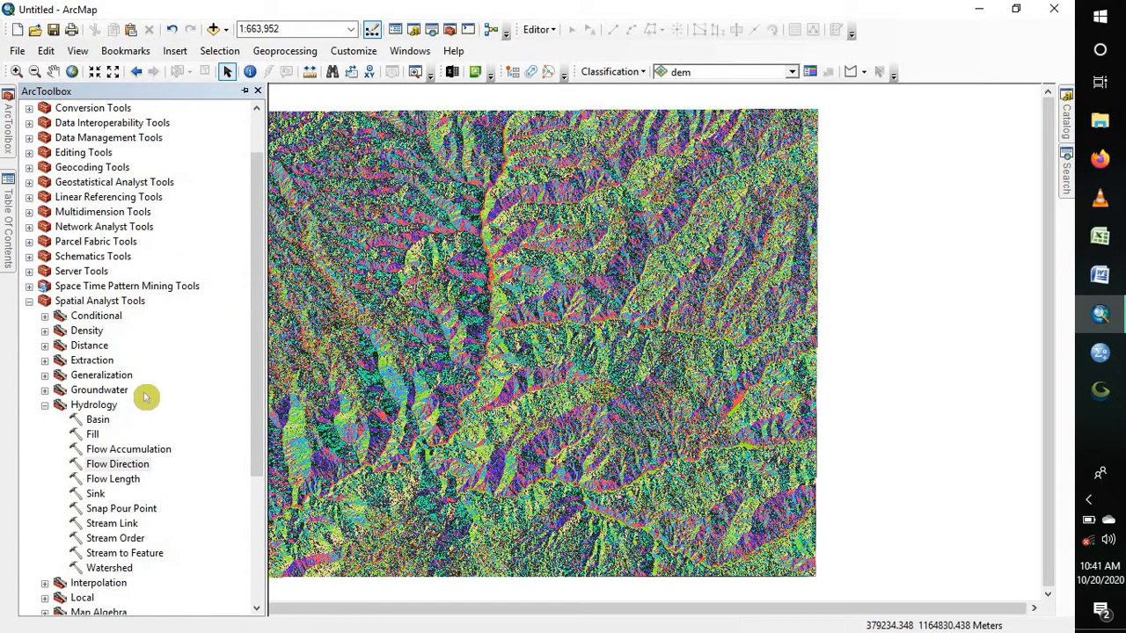
click(128, 451)
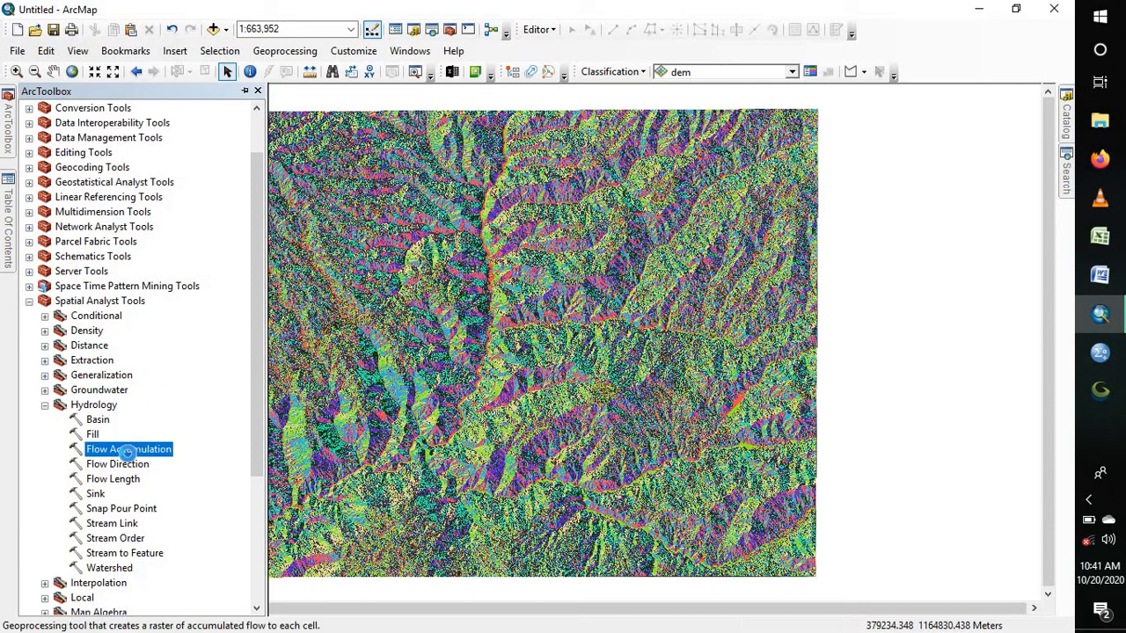
double_click(128, 451)
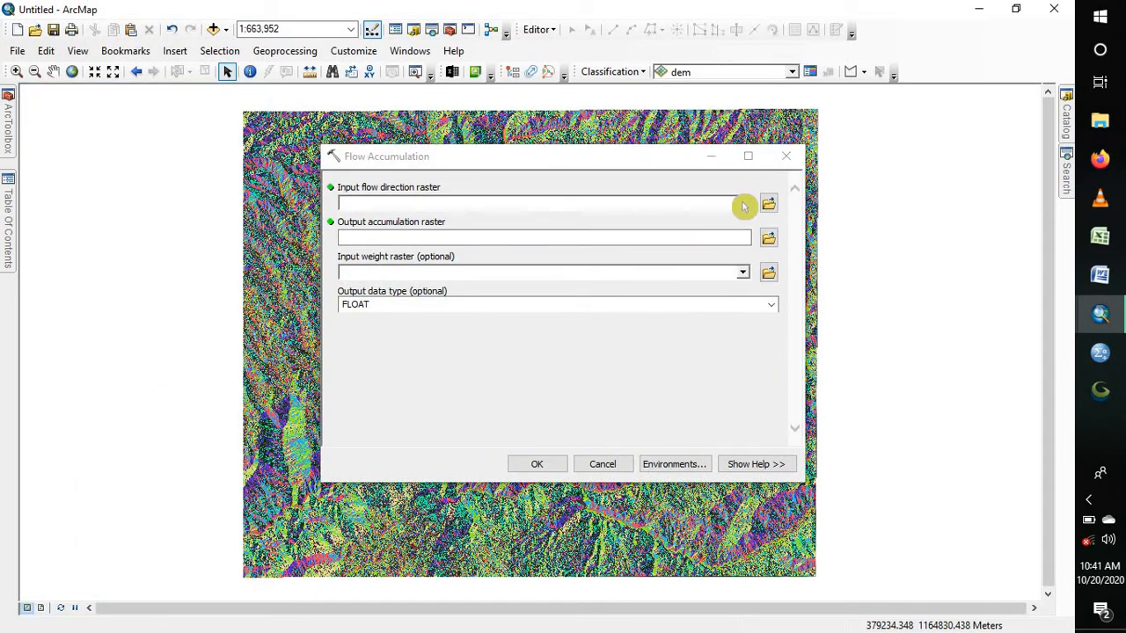
click(742, 203)
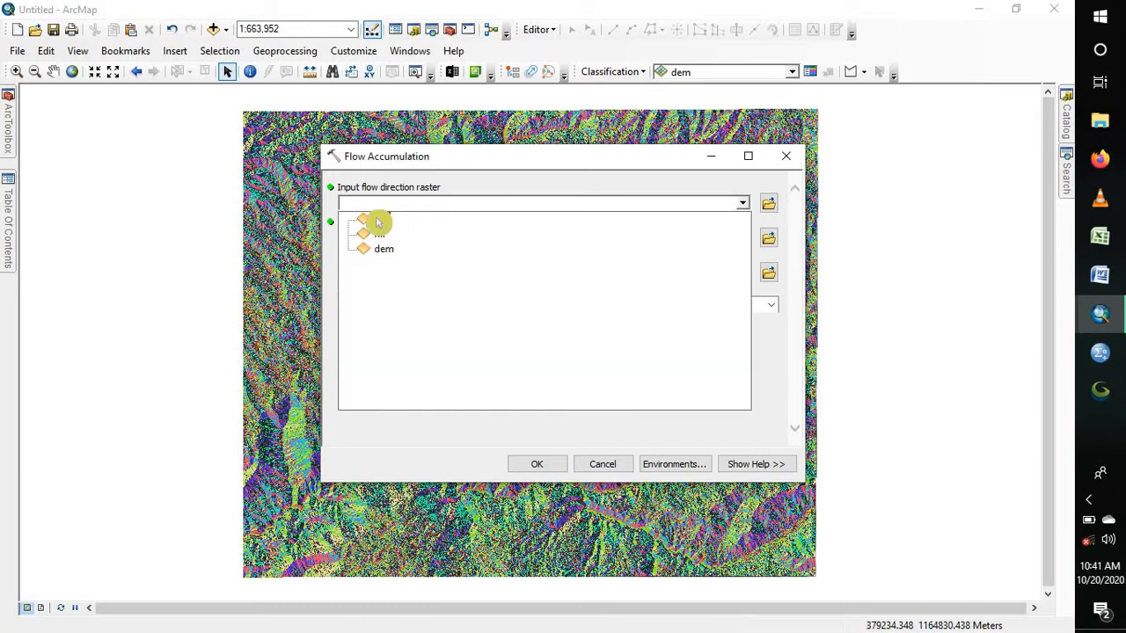
click(382, 220)
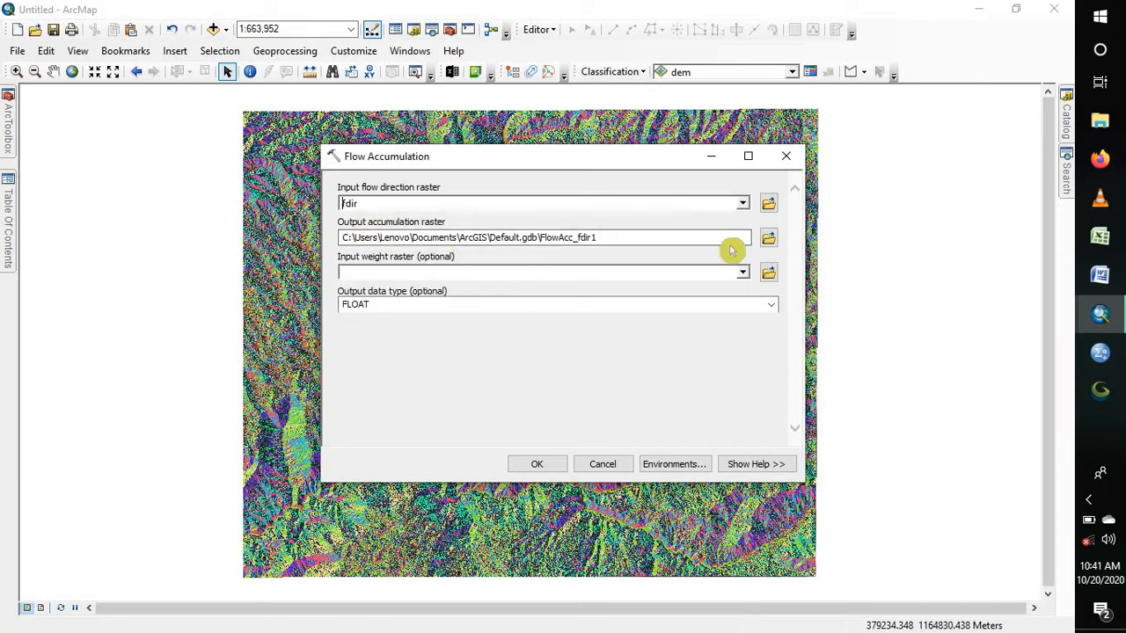
click(768, 238)
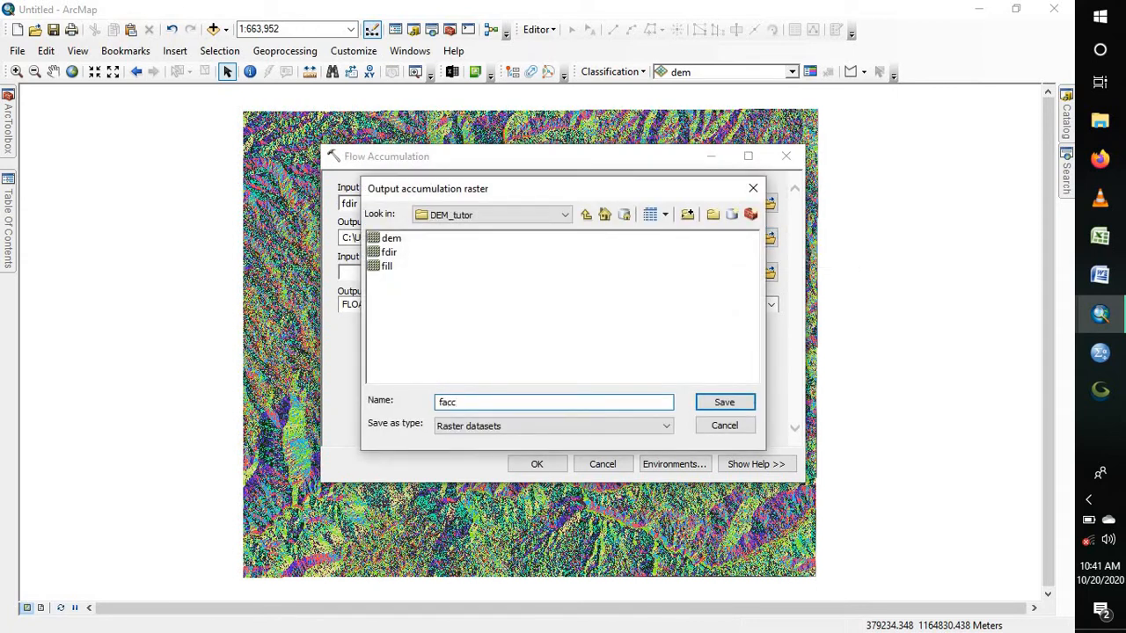
click(723, 403)
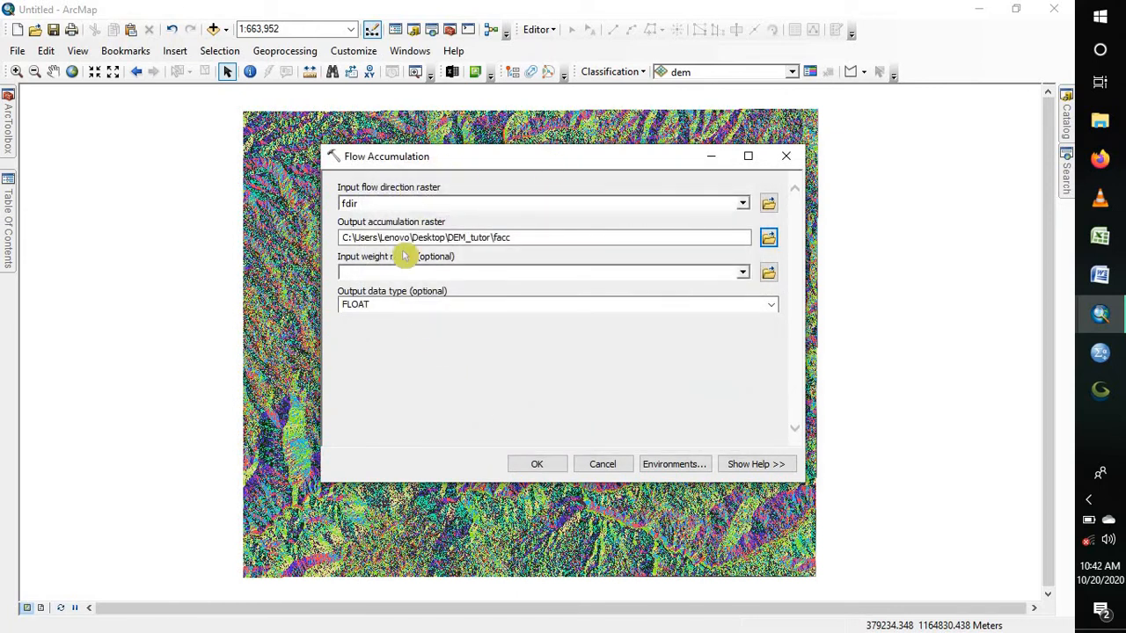
click(538, 465)
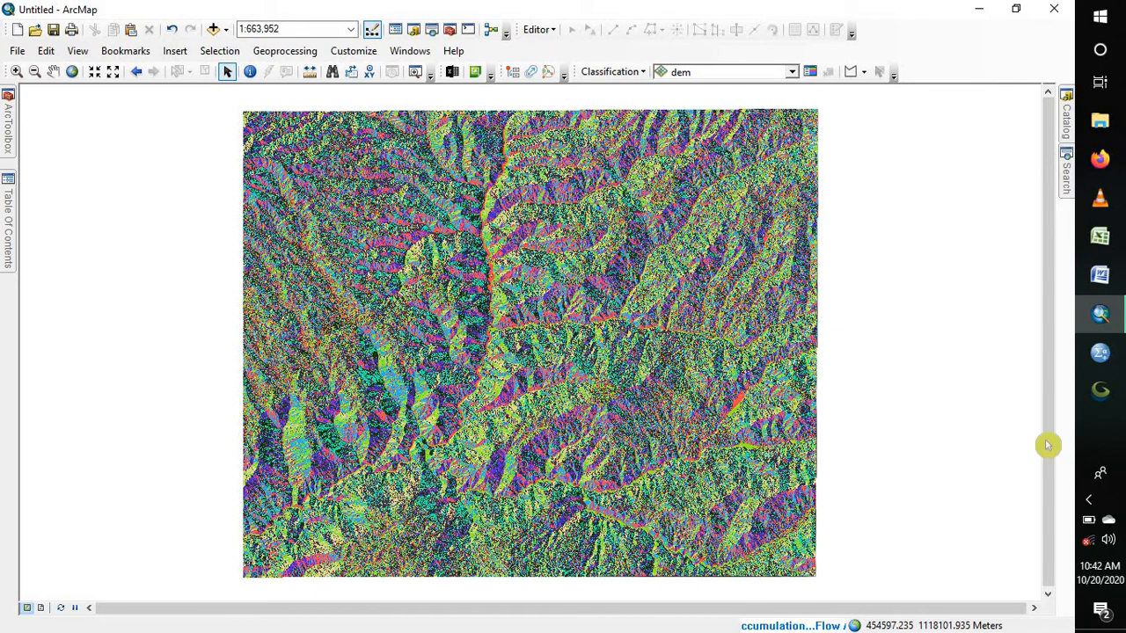
click(1091, 506)
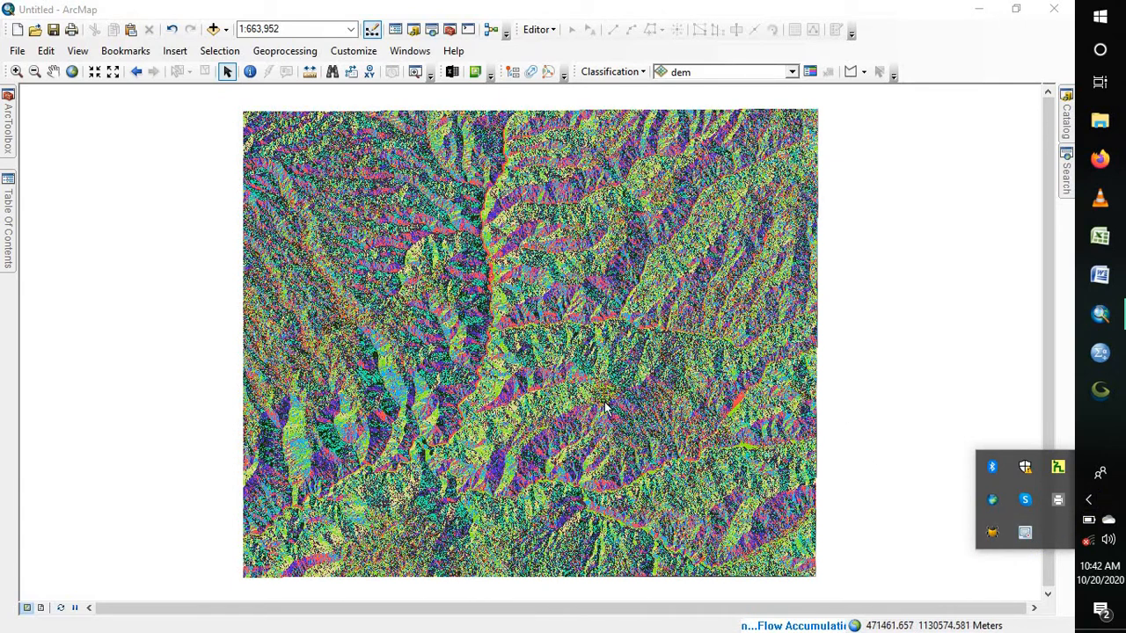
click(1034, 498)
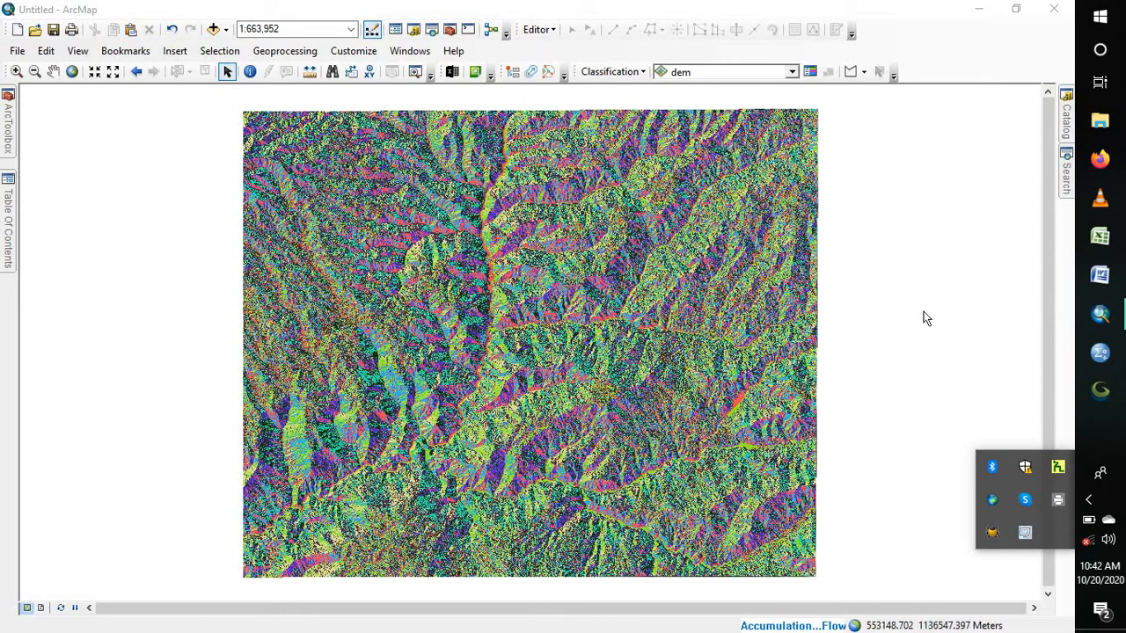
click(979, 9)
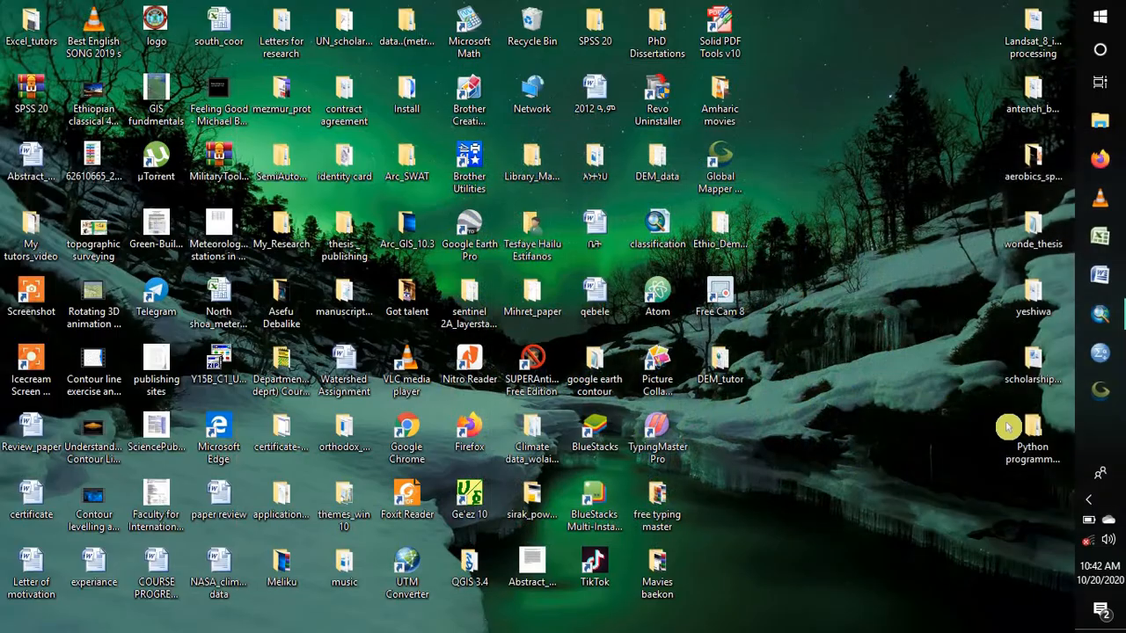
click(1089, 499)
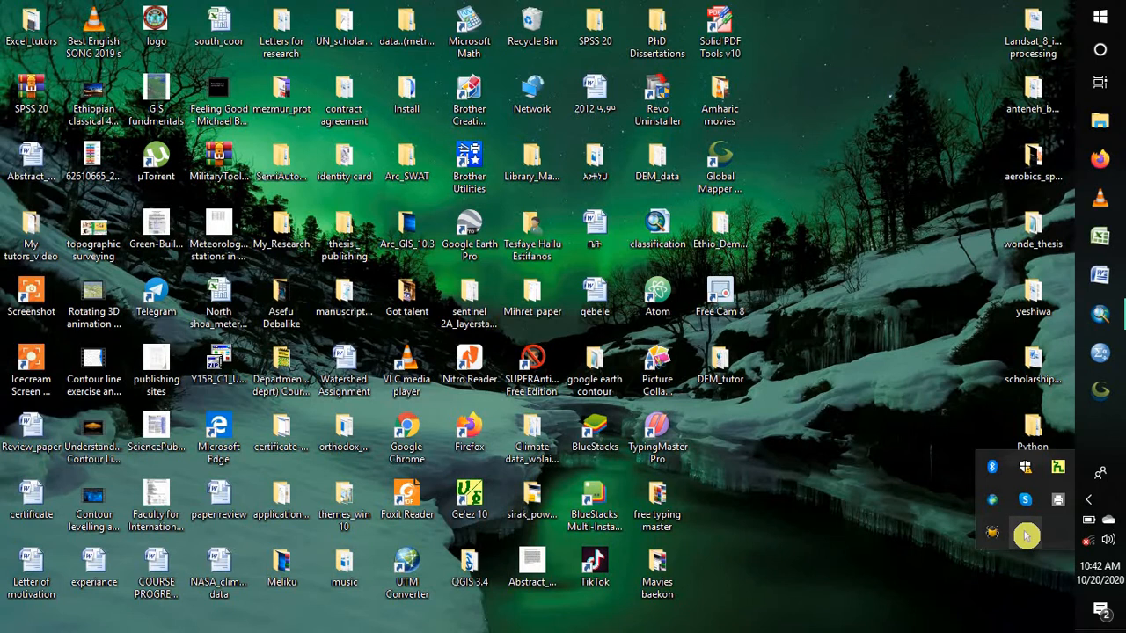
right_click(1025, 535)
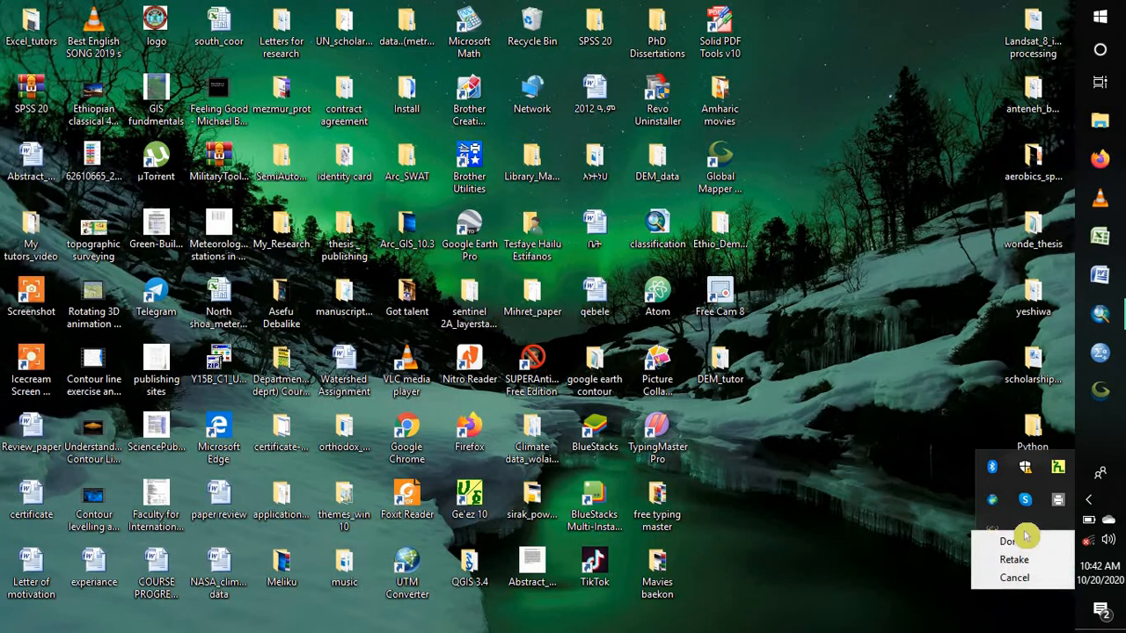
click(1026, 415)
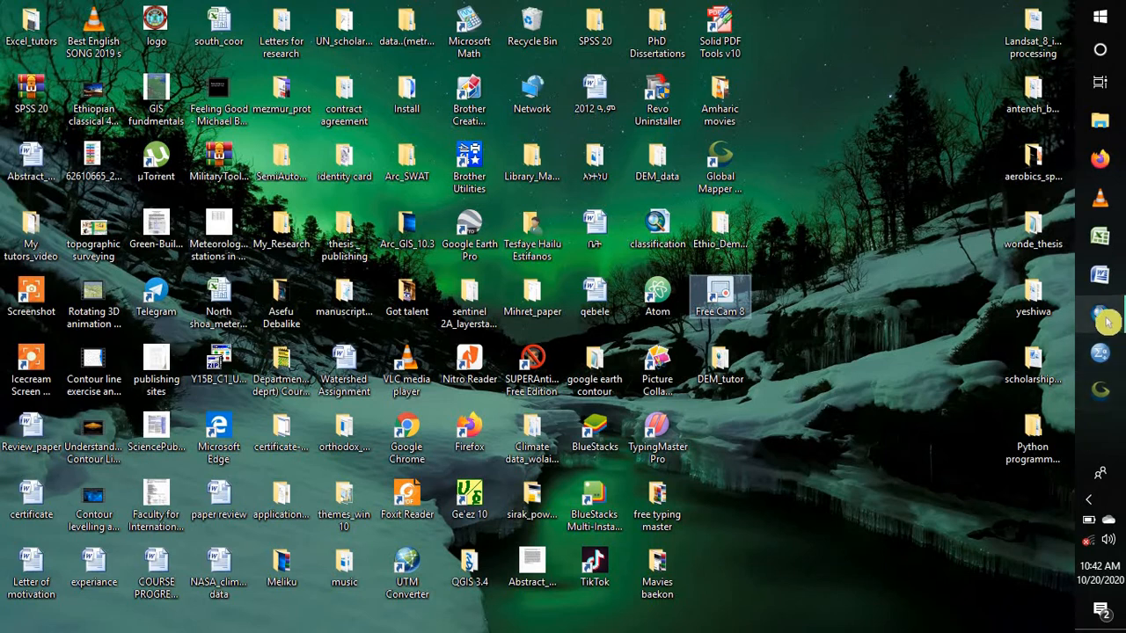
click(1104, 318)
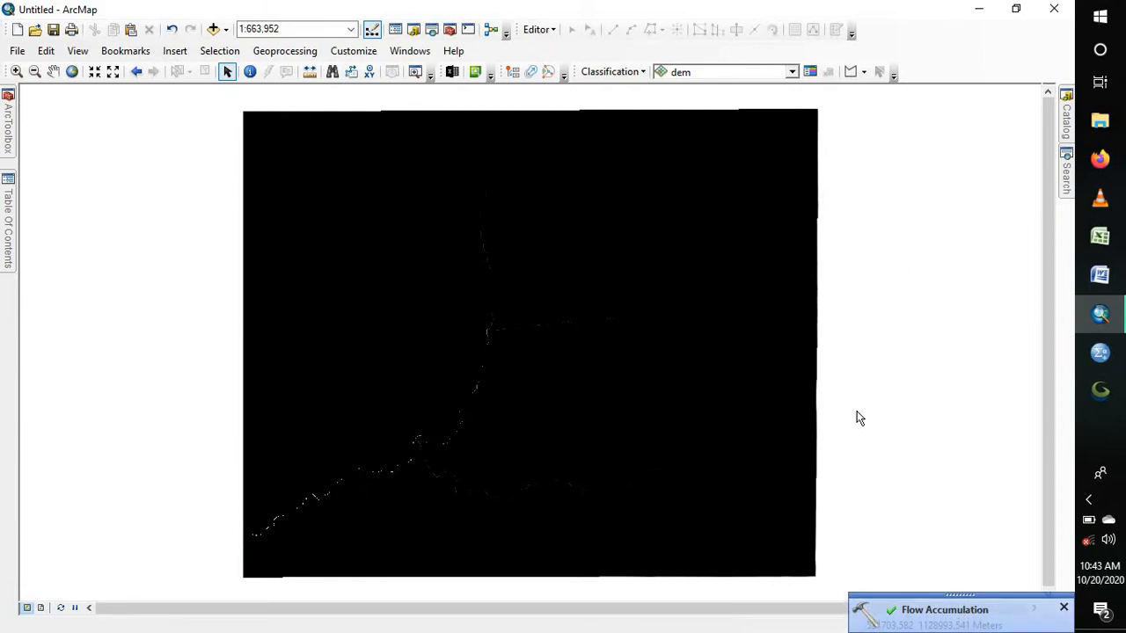
Examine the stream cells of the flow accumulation raster up close, return to the full extent and check the layer list
click(16, 71)
drag(414, 322, 516, 449)
drag(454, 347, 586, 453)
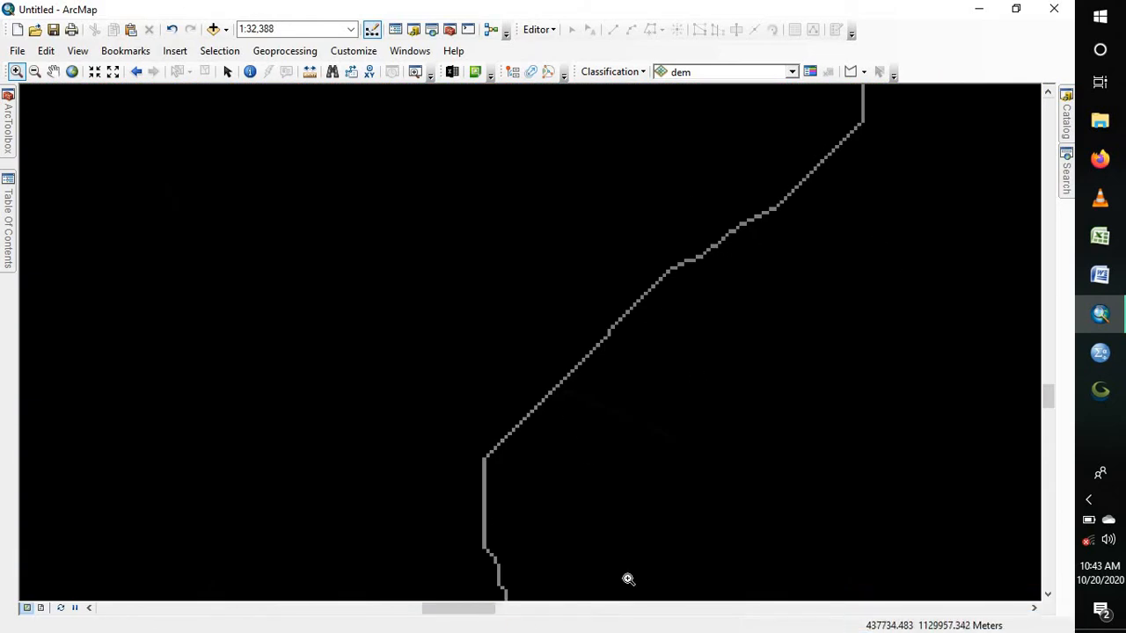
click(34, 71)
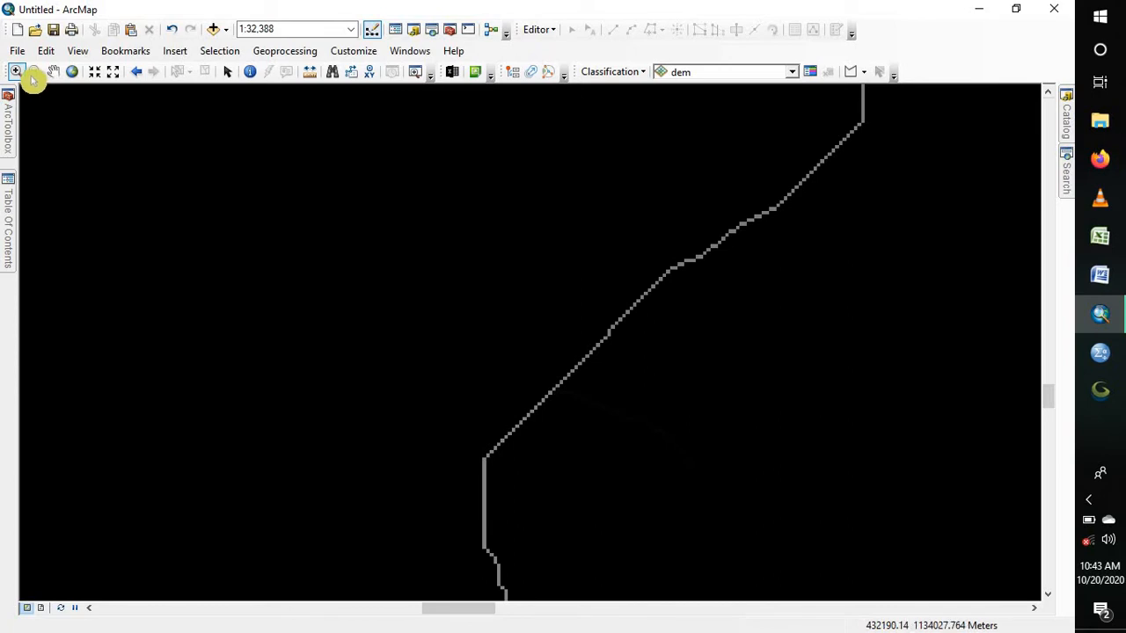
click(18, 76)
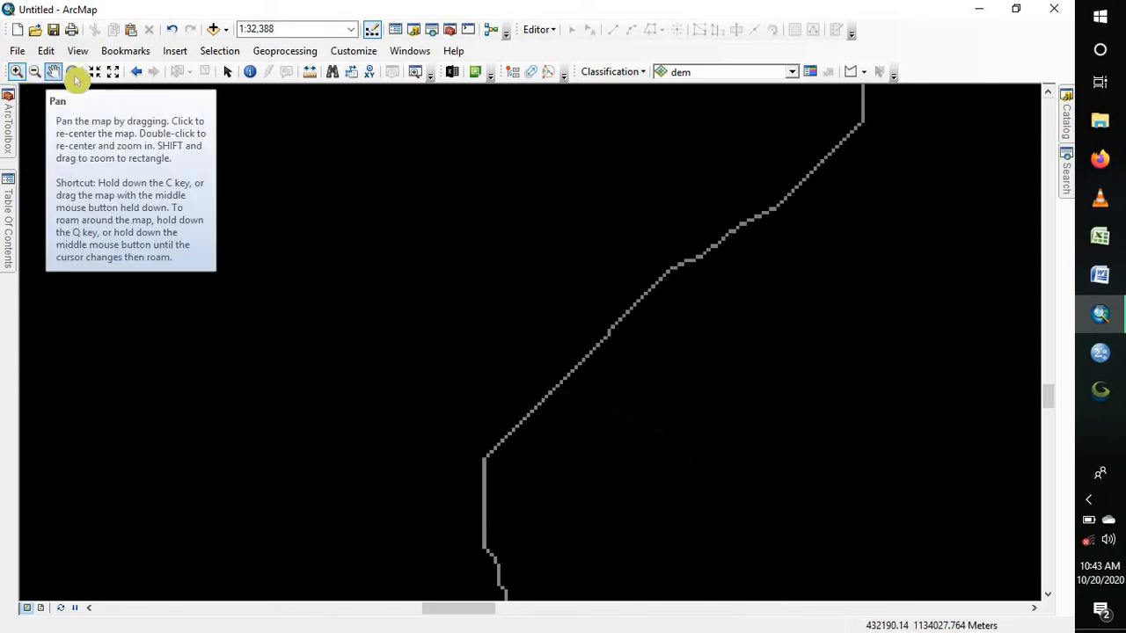
click(72, 71)
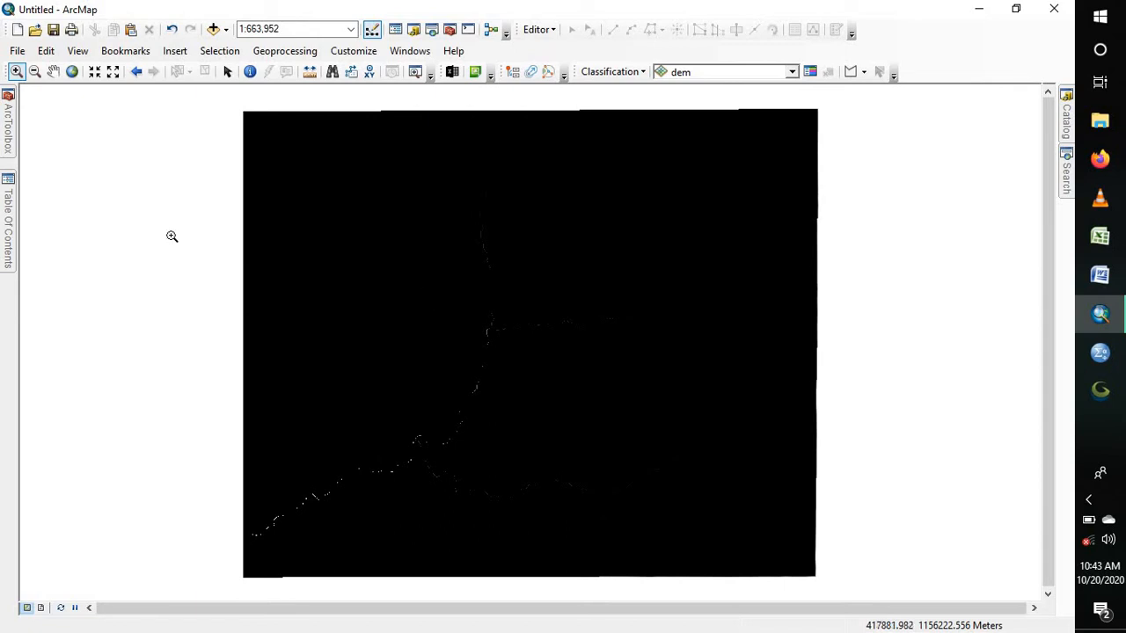
mouse_move(5, 208)
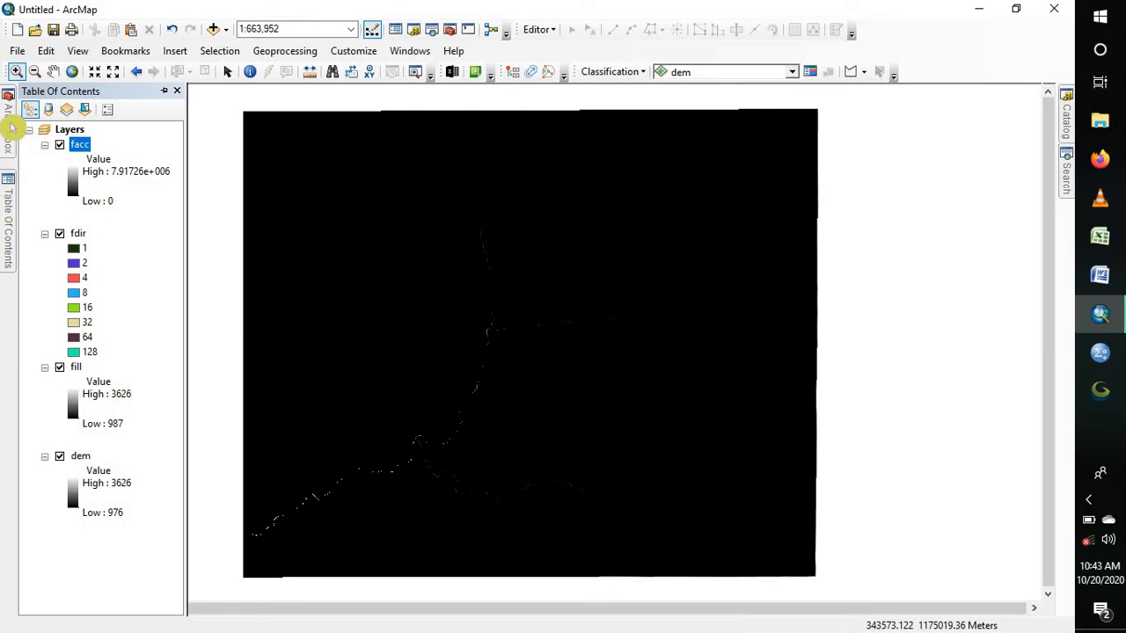
Open the Raster Calculator from the Spatial Analyst Map Algebra toolset and enter the expression "facc" >= 500
mouse_move(11, 128)
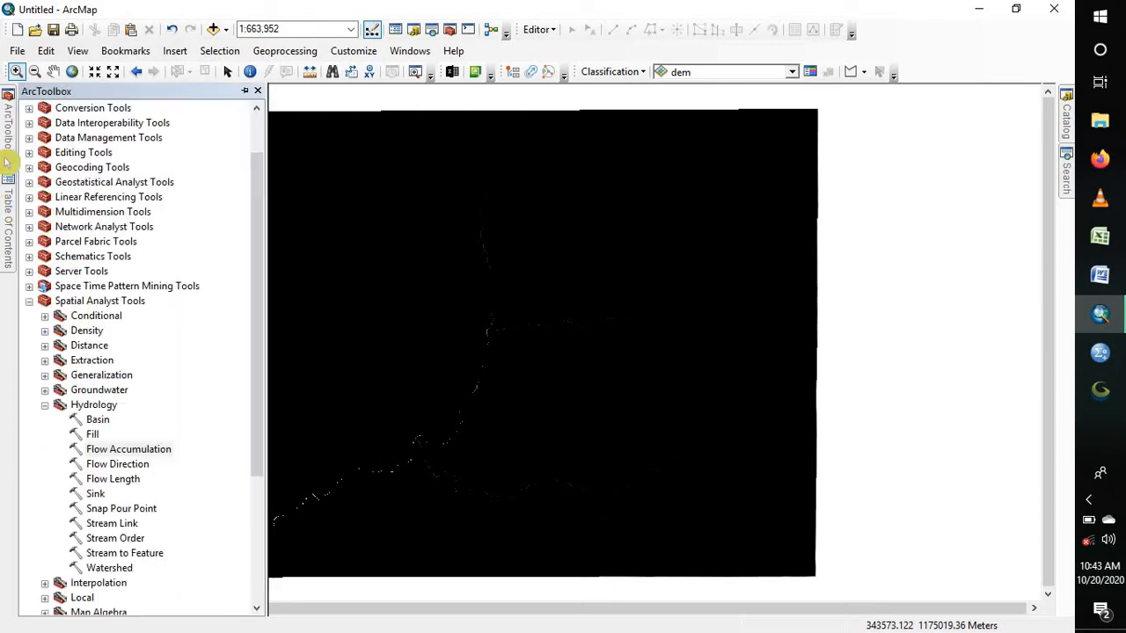
click(46, 407)
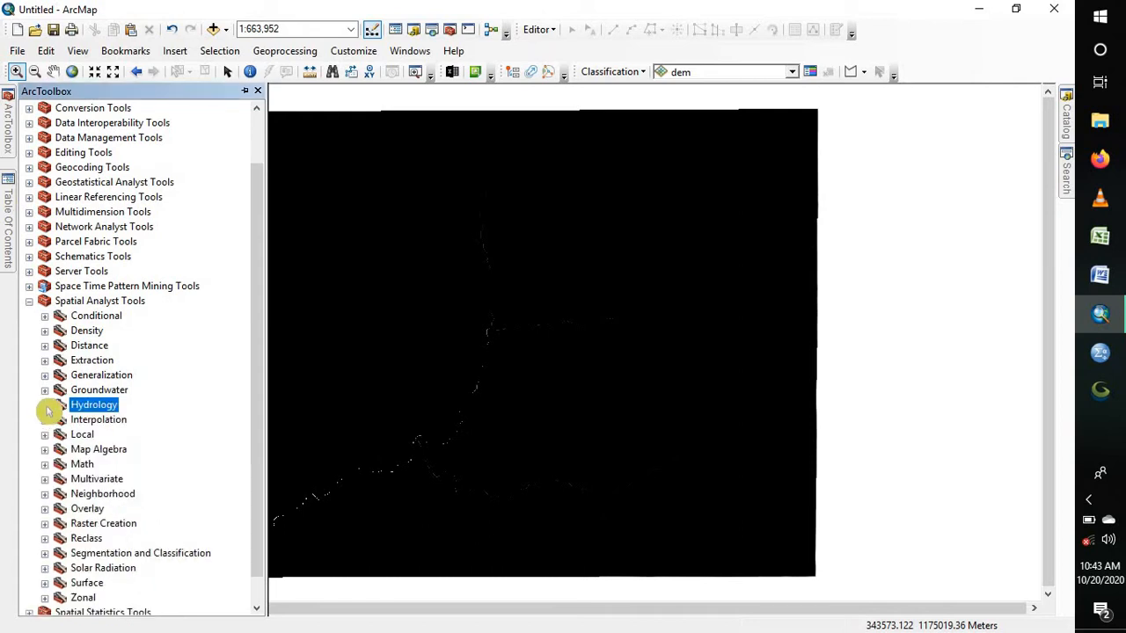
click(27, 301)
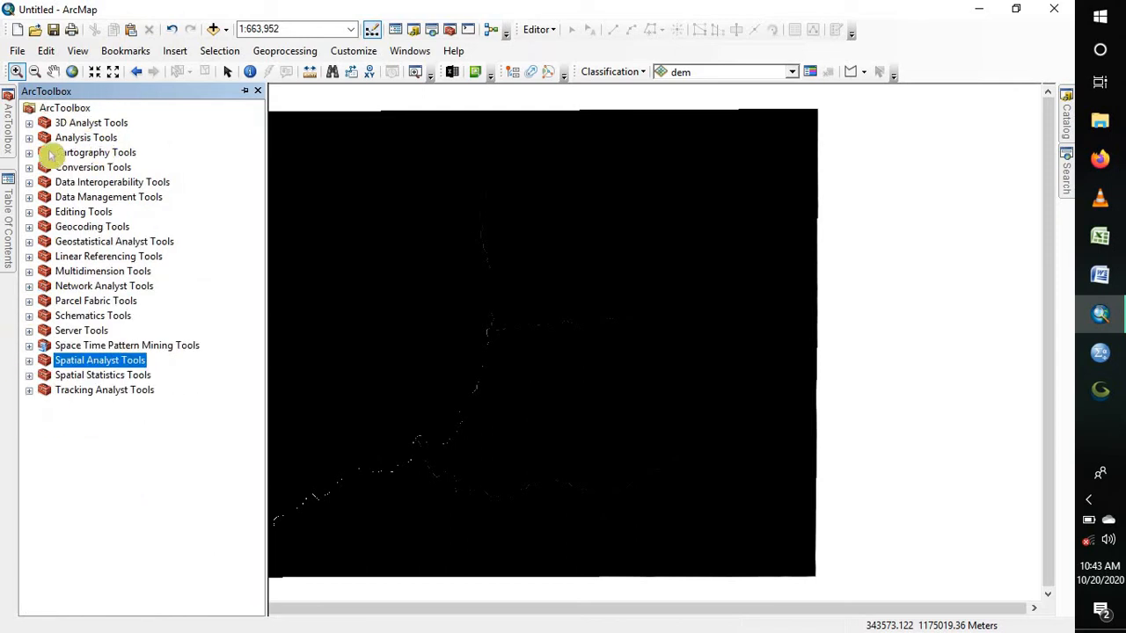
click(29, 361)
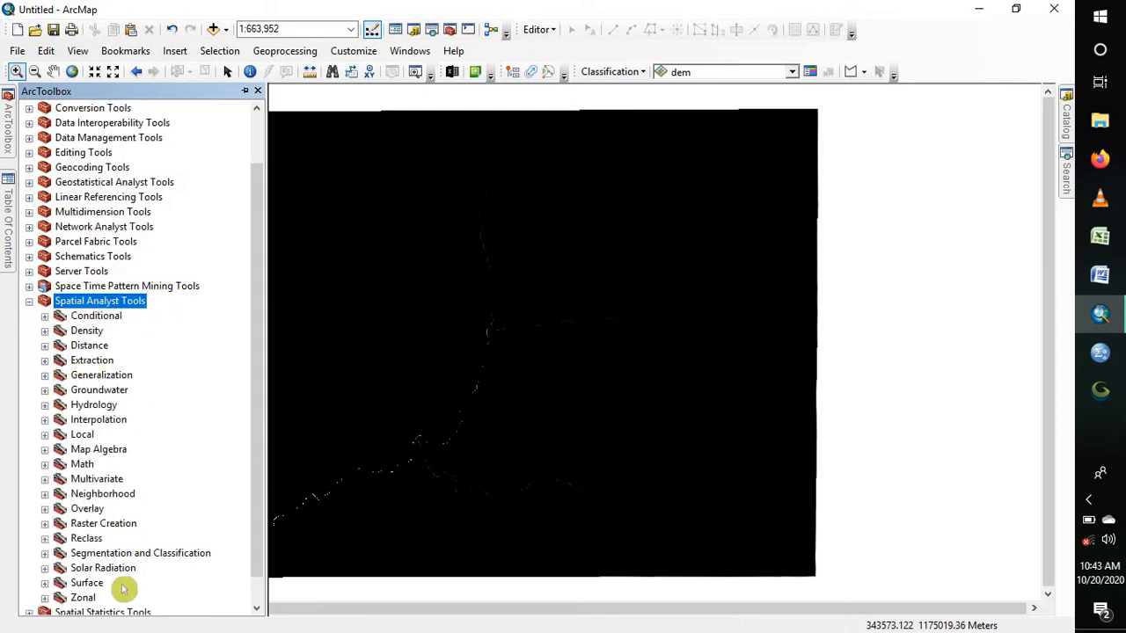
click(44, 450)
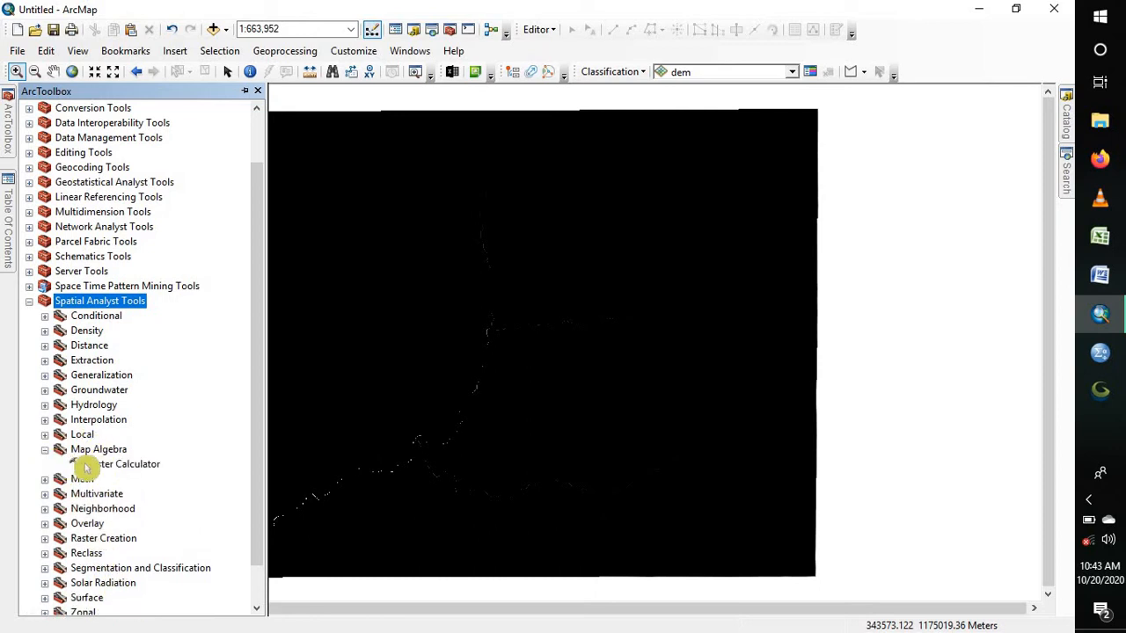
double_click(115, 464)
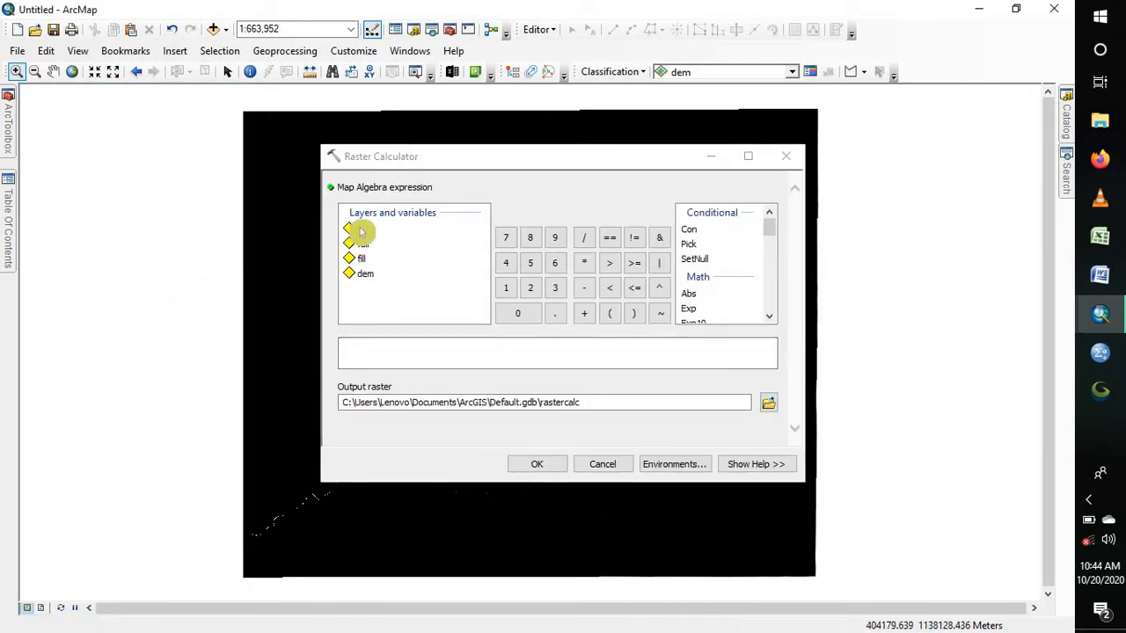
double_click(361, 231)
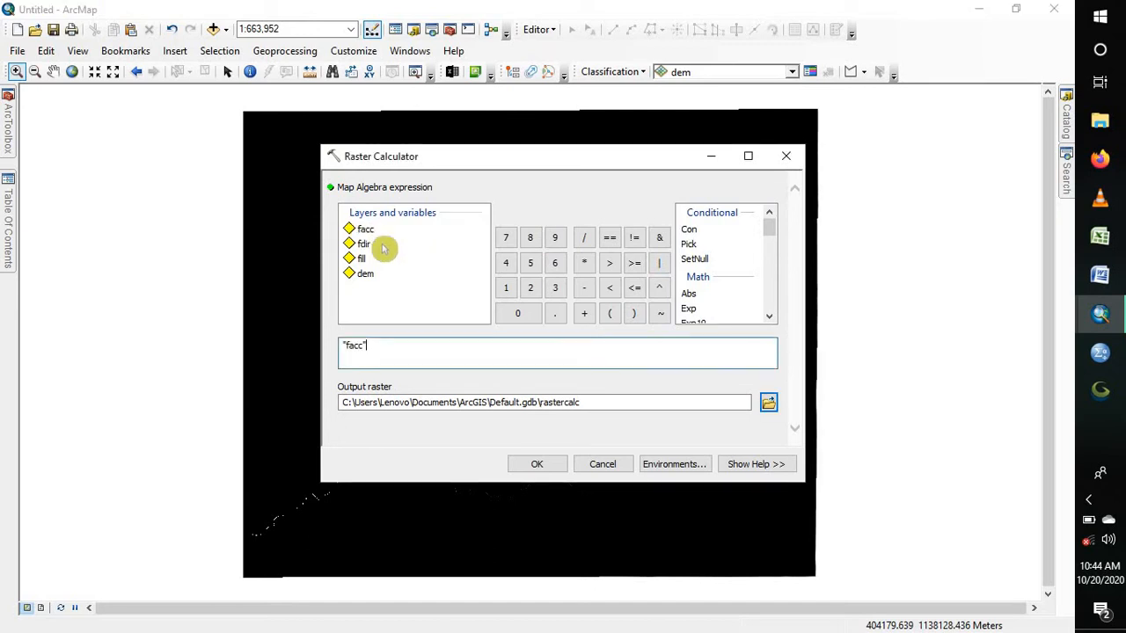
click(634, 264)
text(5)
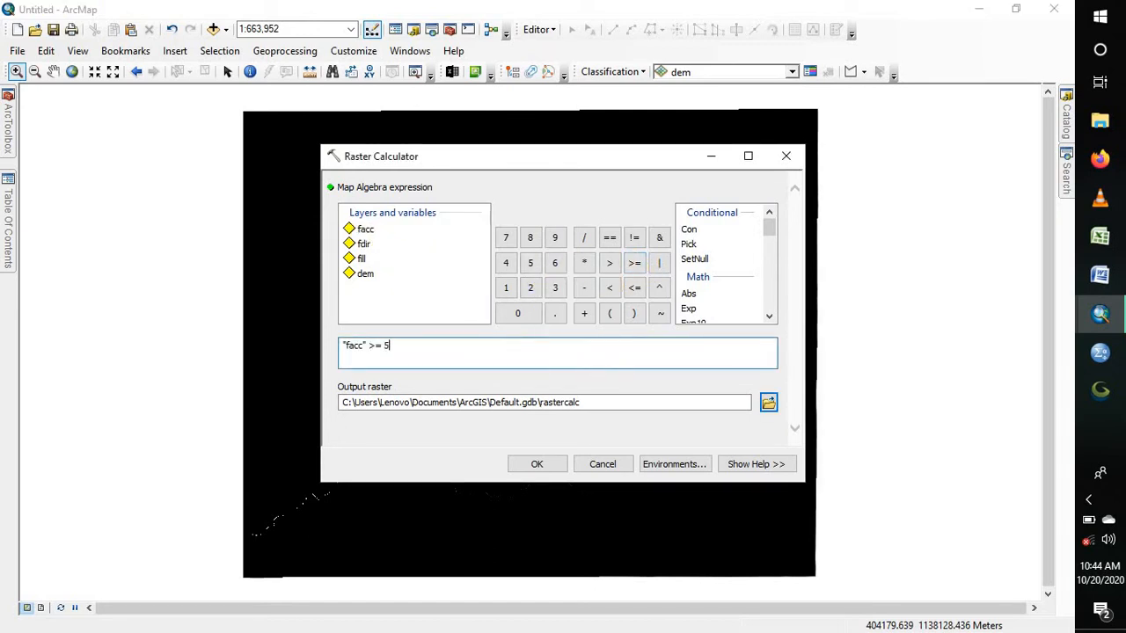
text(00)
Run the raster calculation with the output saved as facc_500 in DEM_tutor, and inspect the resulting stream network up close
click(769, 402)
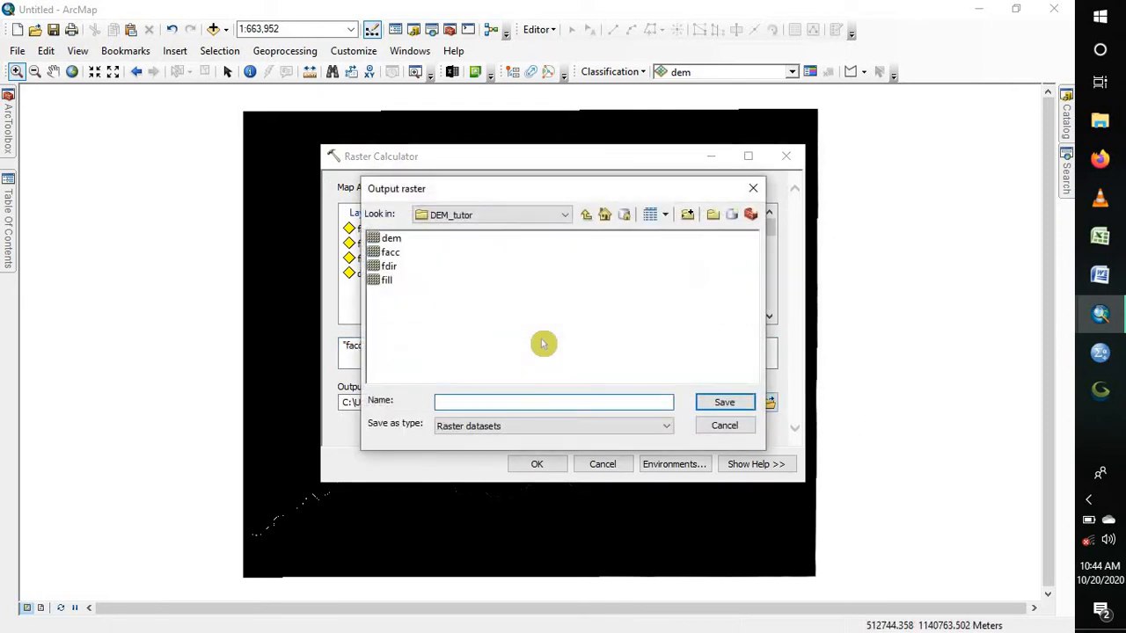
text(facc_500)
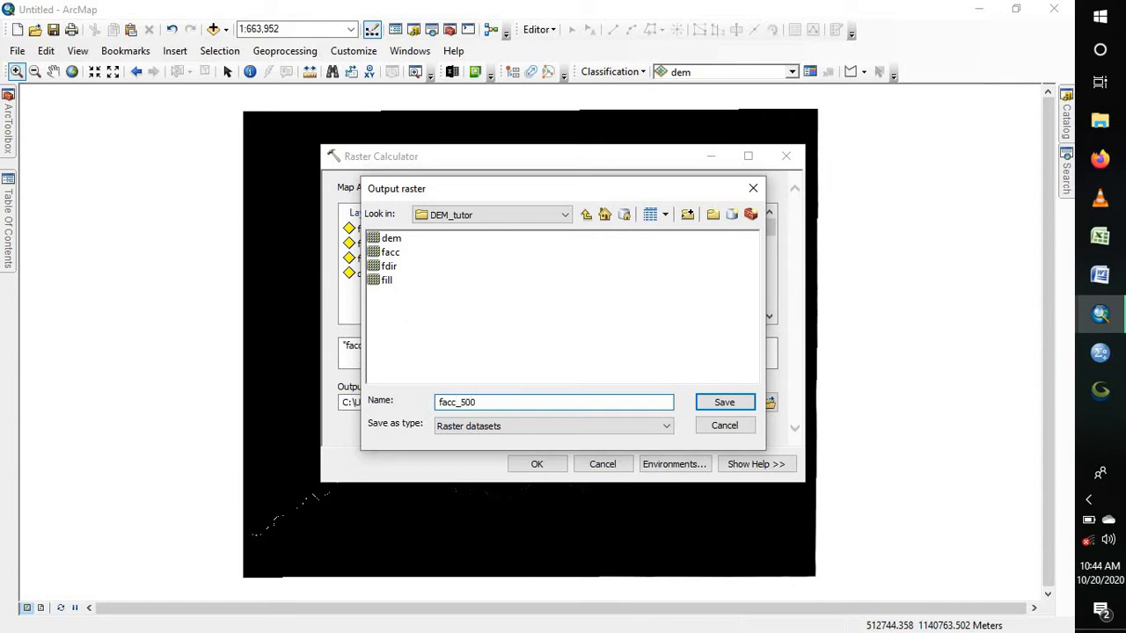
click(725, 403)
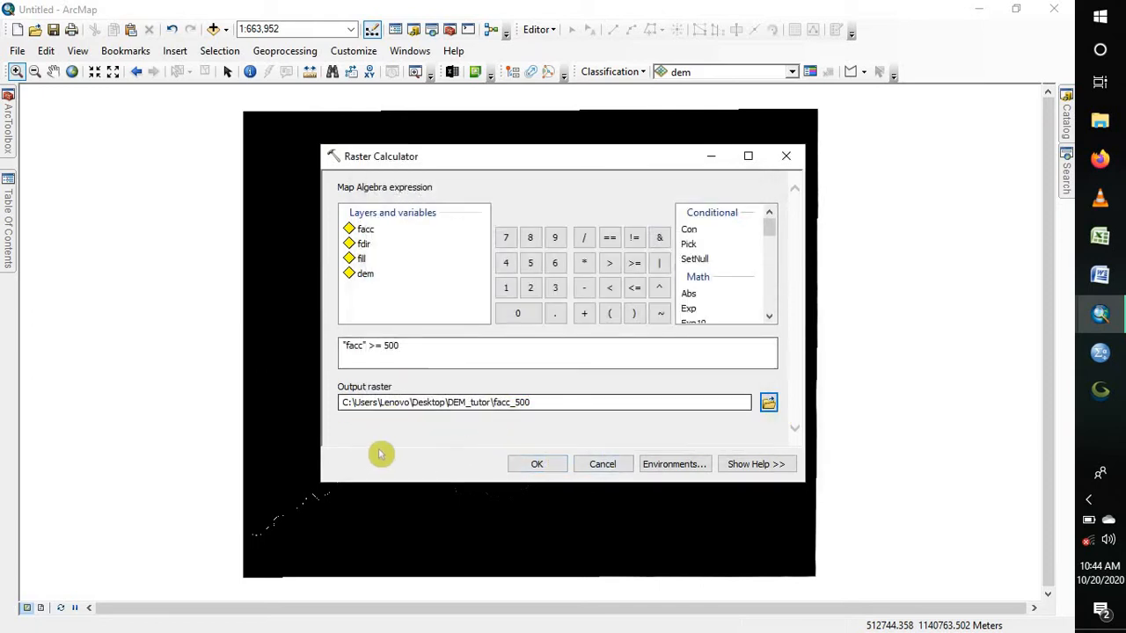
click(534, 468)
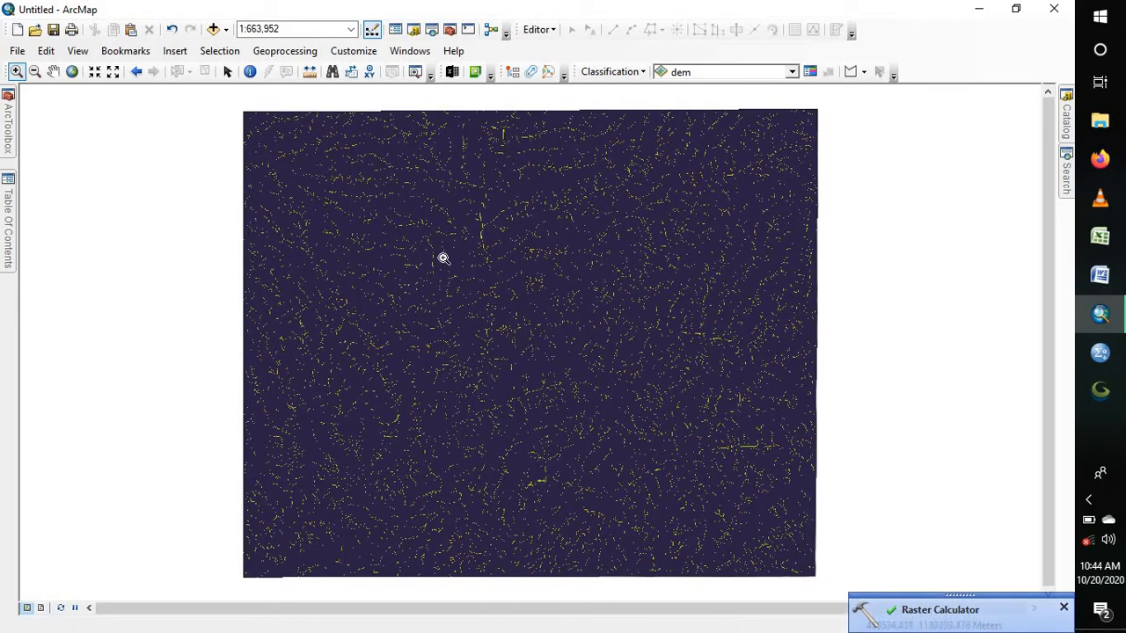
drag(680, 376, 440, 236)
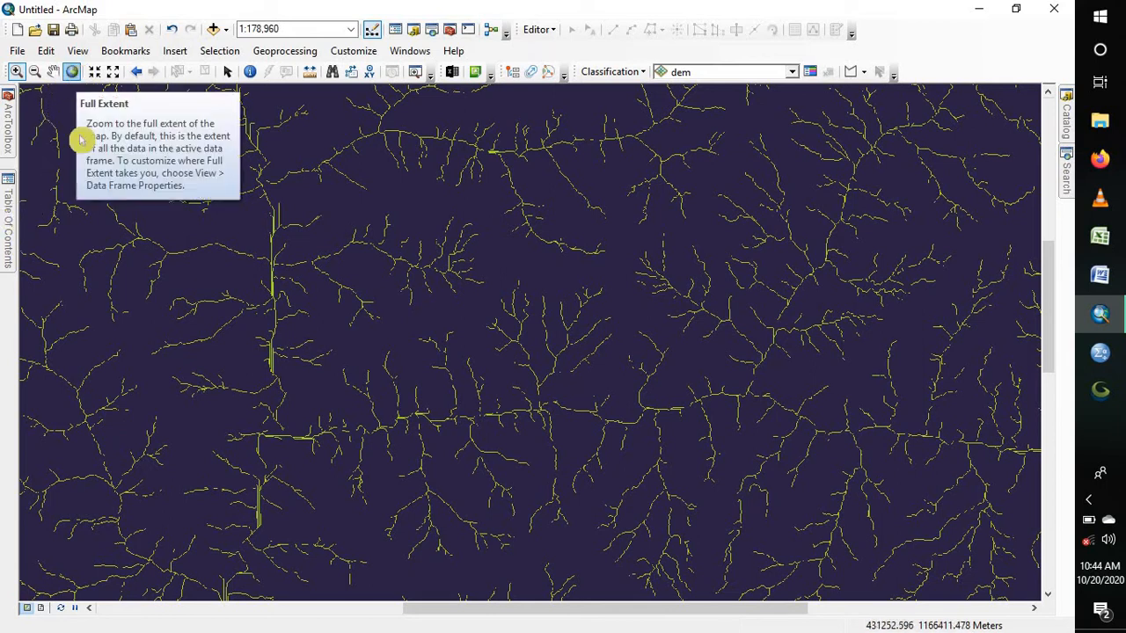
click(73, 71)
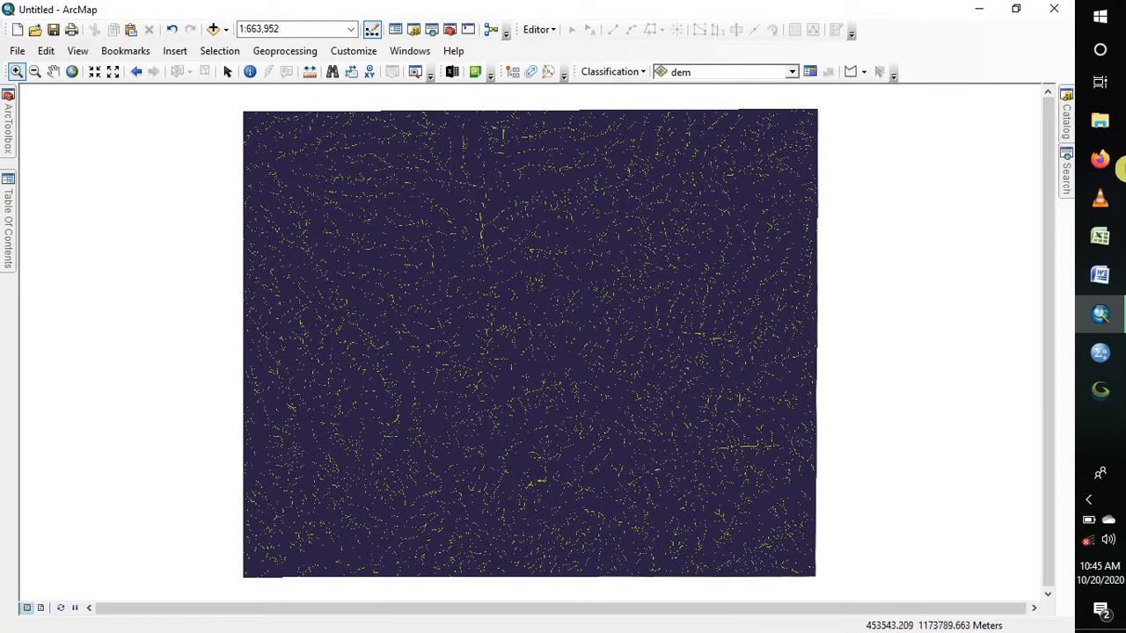
Start a new shapefile in the DEM_tutor folder, naming it pour point and keeping Point as the feature type
click(1067, 123)
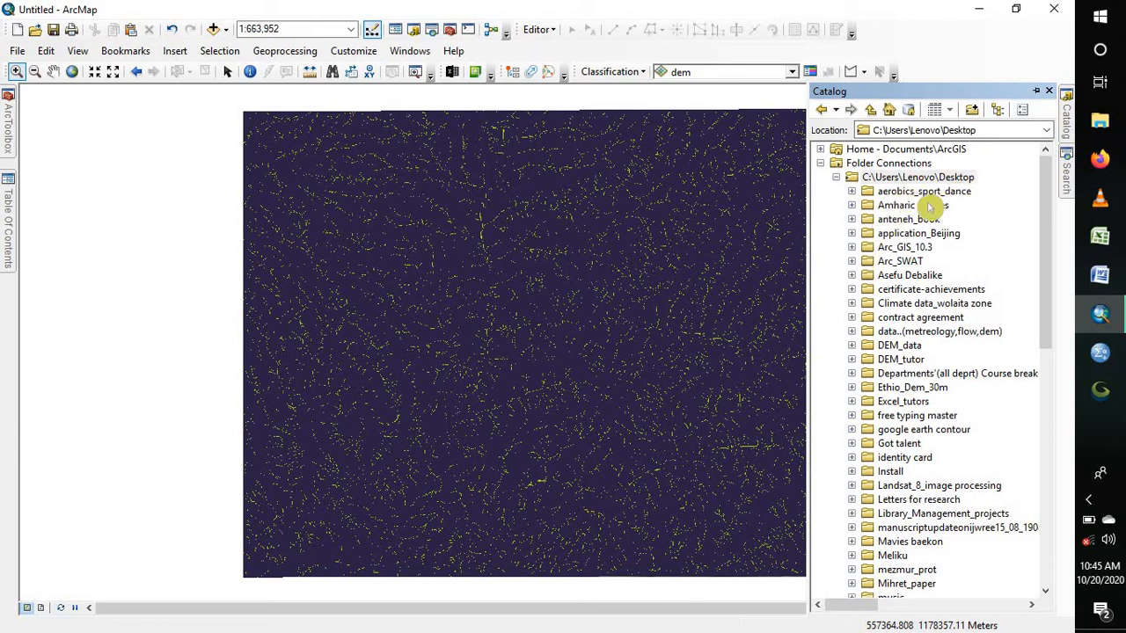
click(851, 360)
right_click(894, 360)
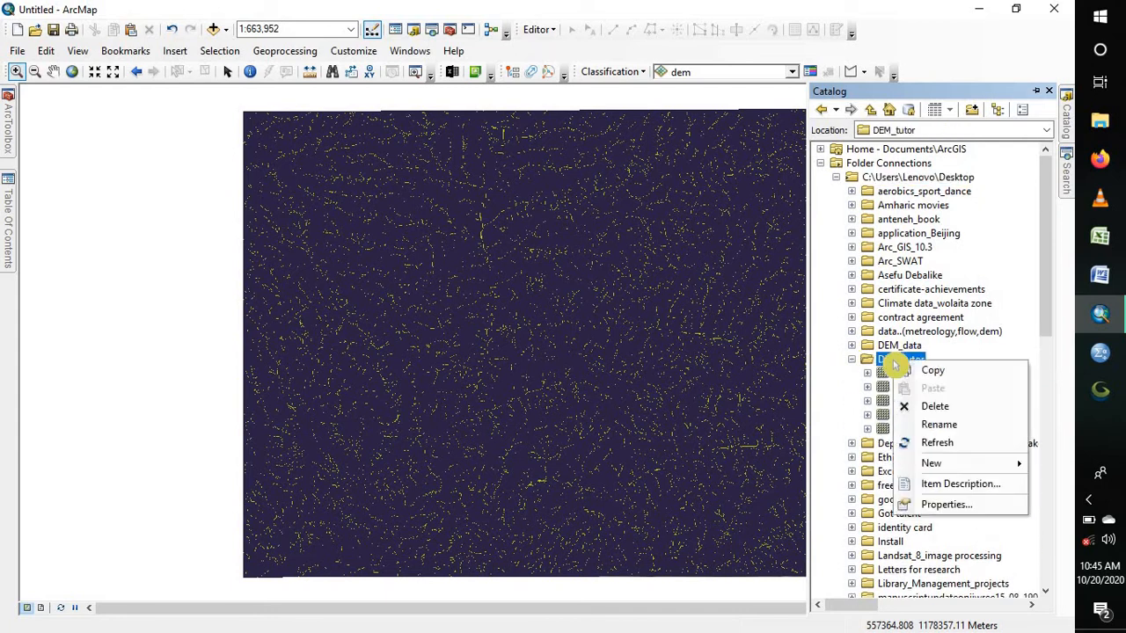
mouse_move(933, 462)
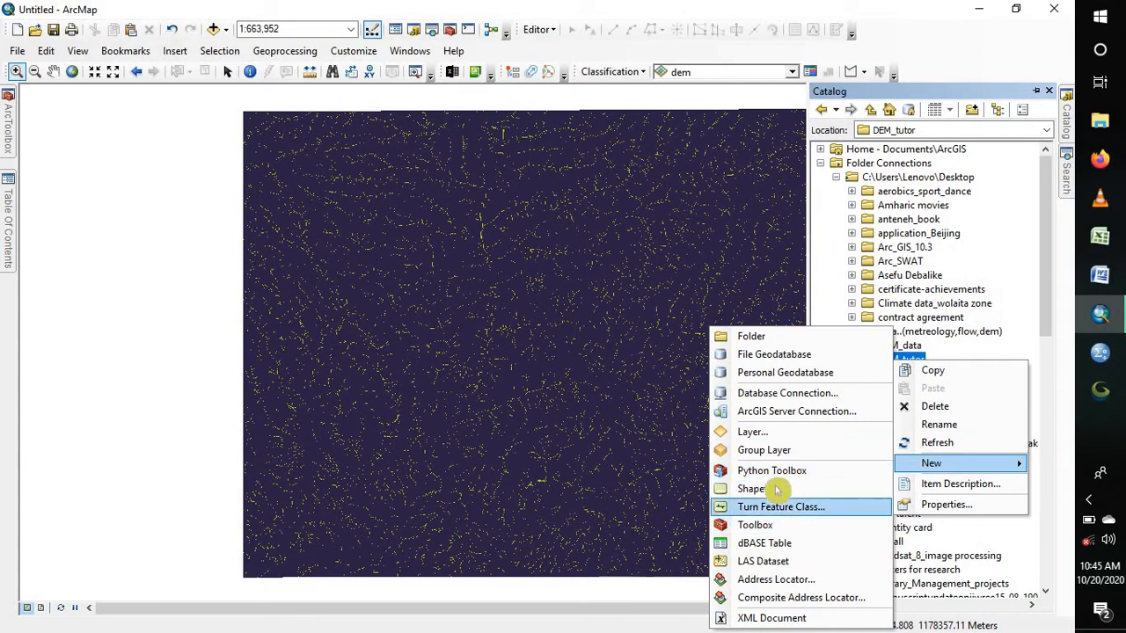
click(777, 489)
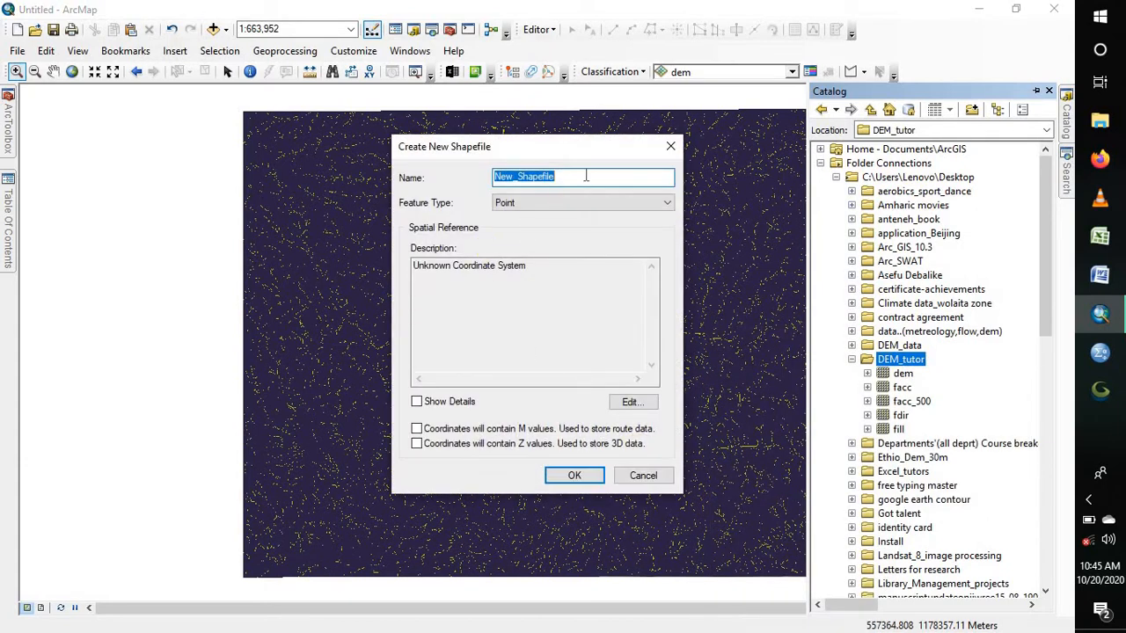
text(pour point)
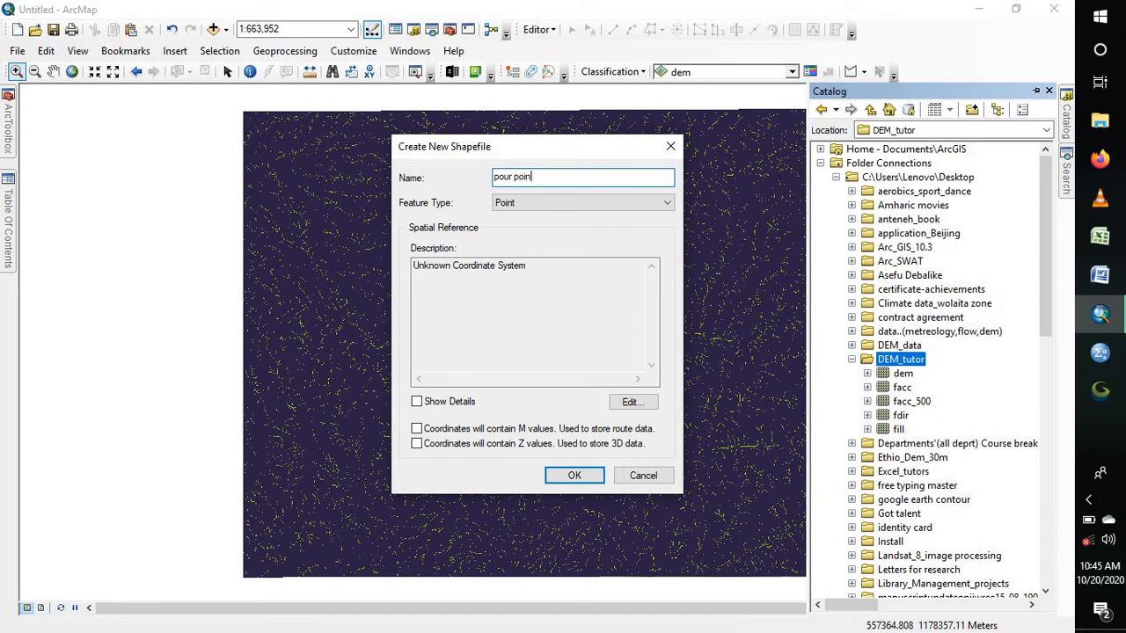
click(573, 204)
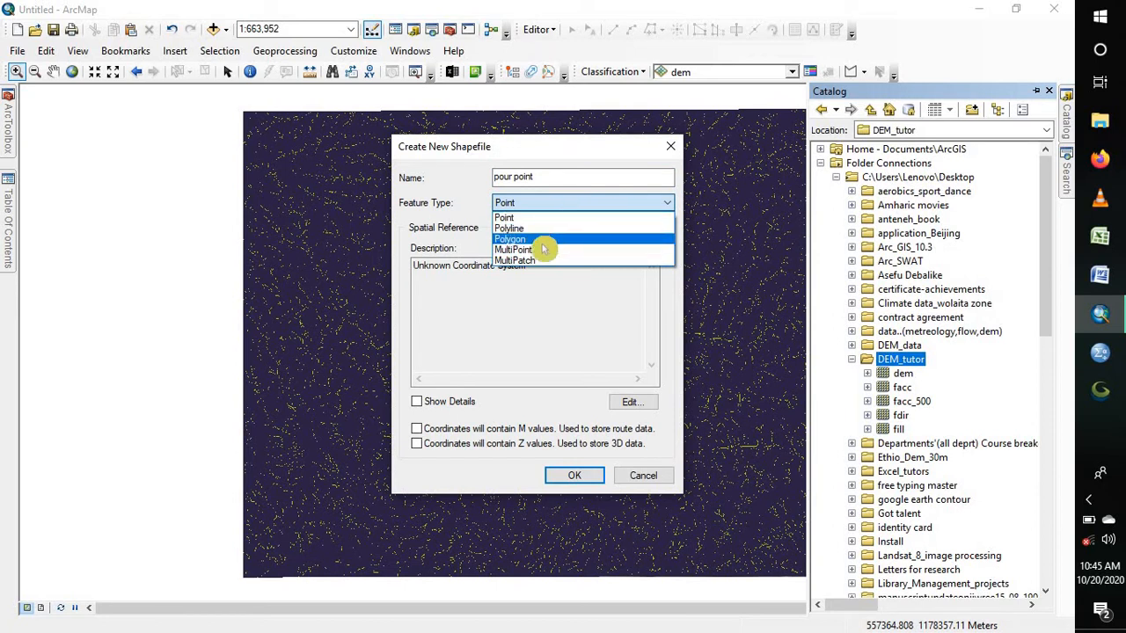
click(454, 313)
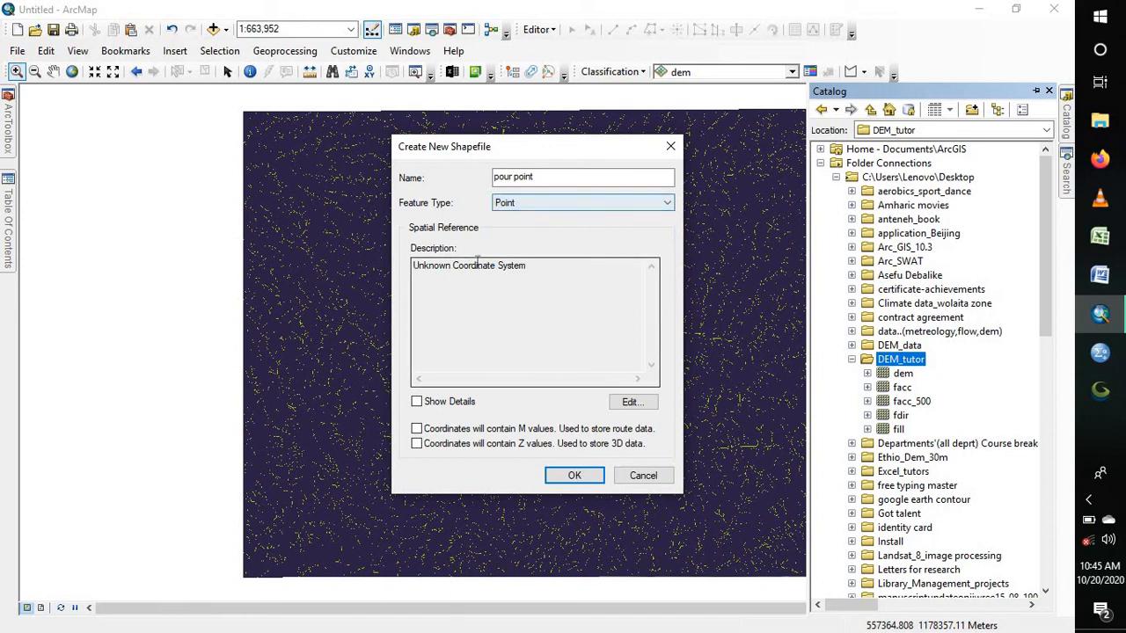
click(411, 270)
click(409, 269)
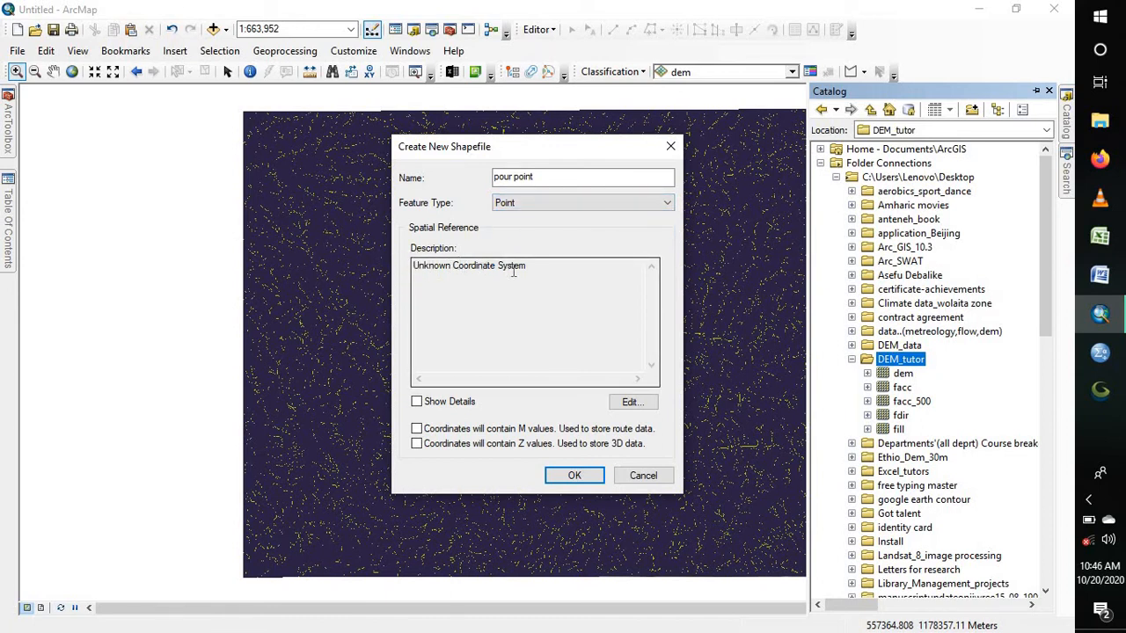
Assign the projected coordinate system WGS 1984 UTM Zone 37N to the pour point shapefile and create it
click(630, 402)
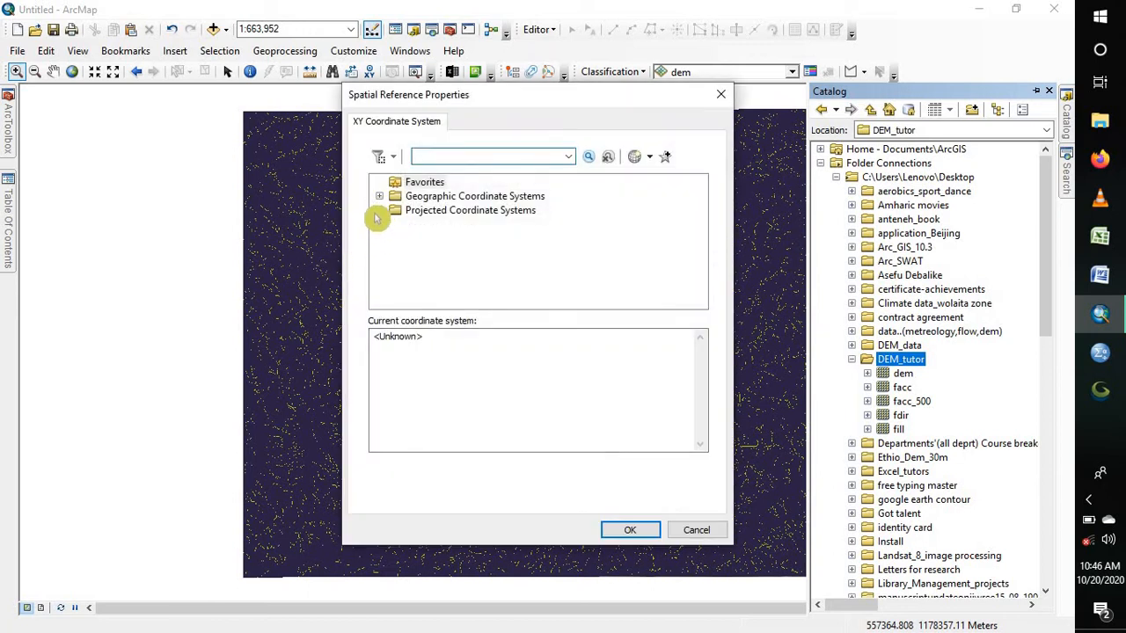
click(379, 211)
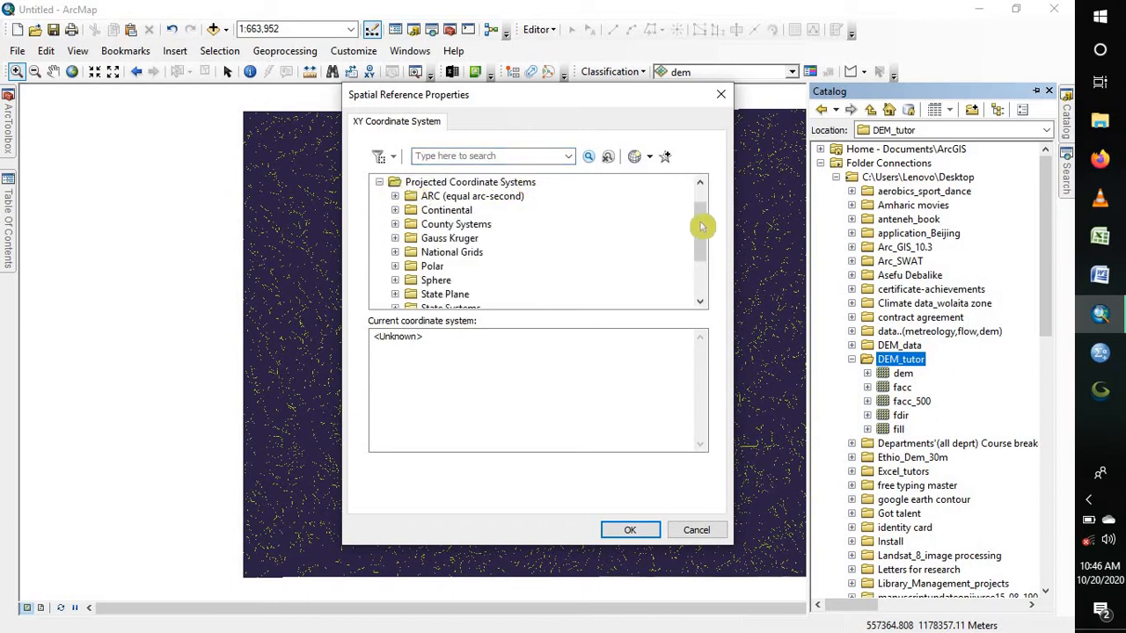
drag(702, 227, 699, 259)
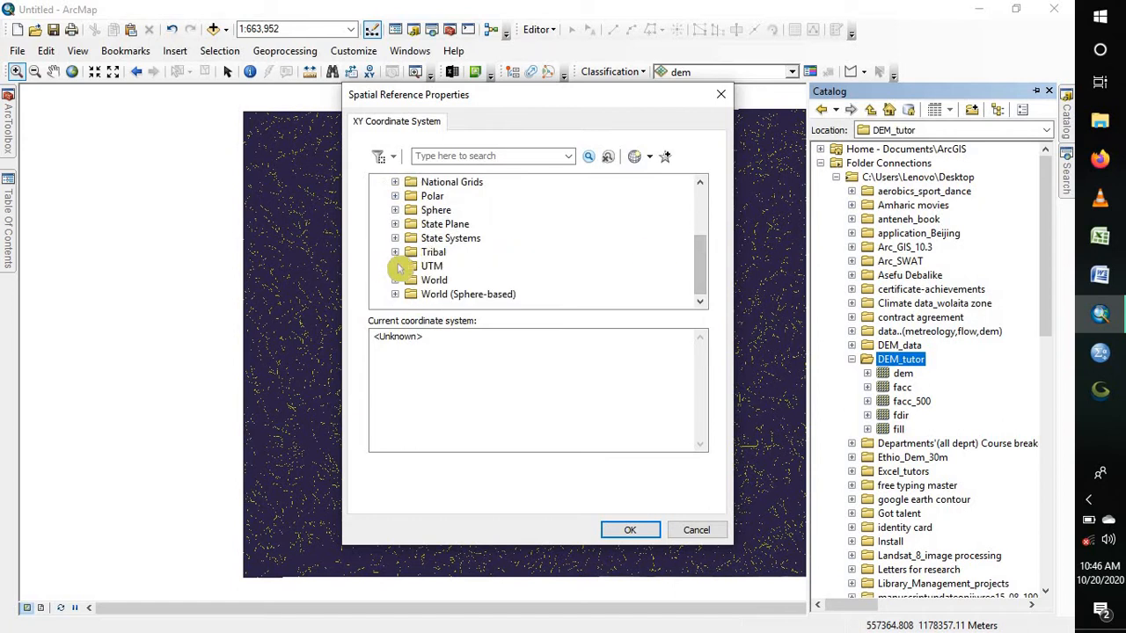
click(396, 265)
drag(699, 289, 699, 304)
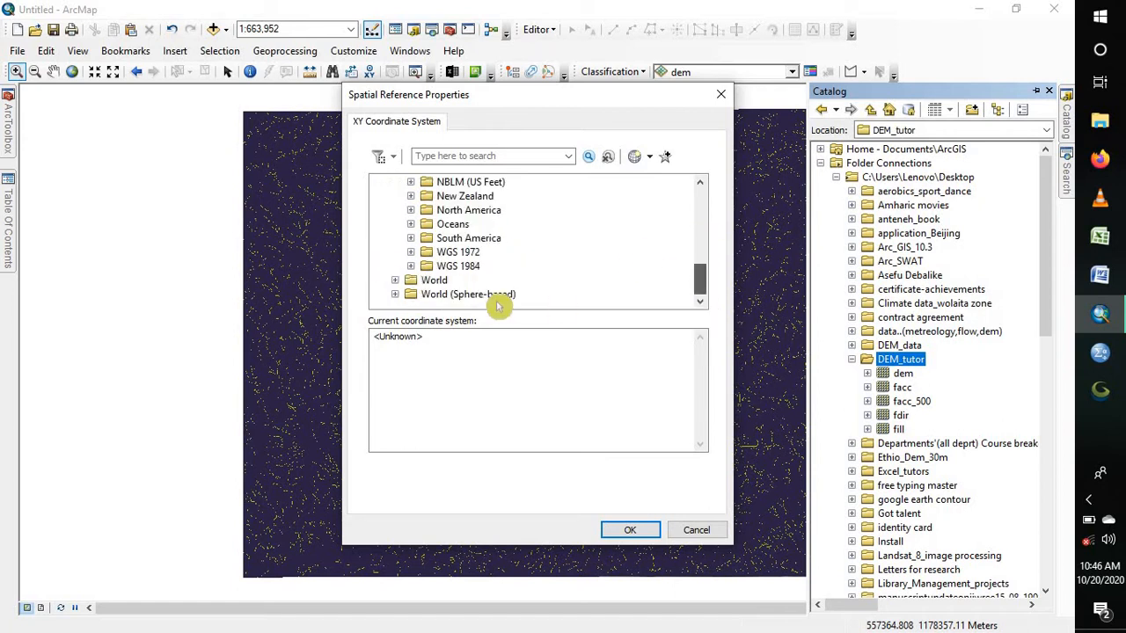
click(410, 265)
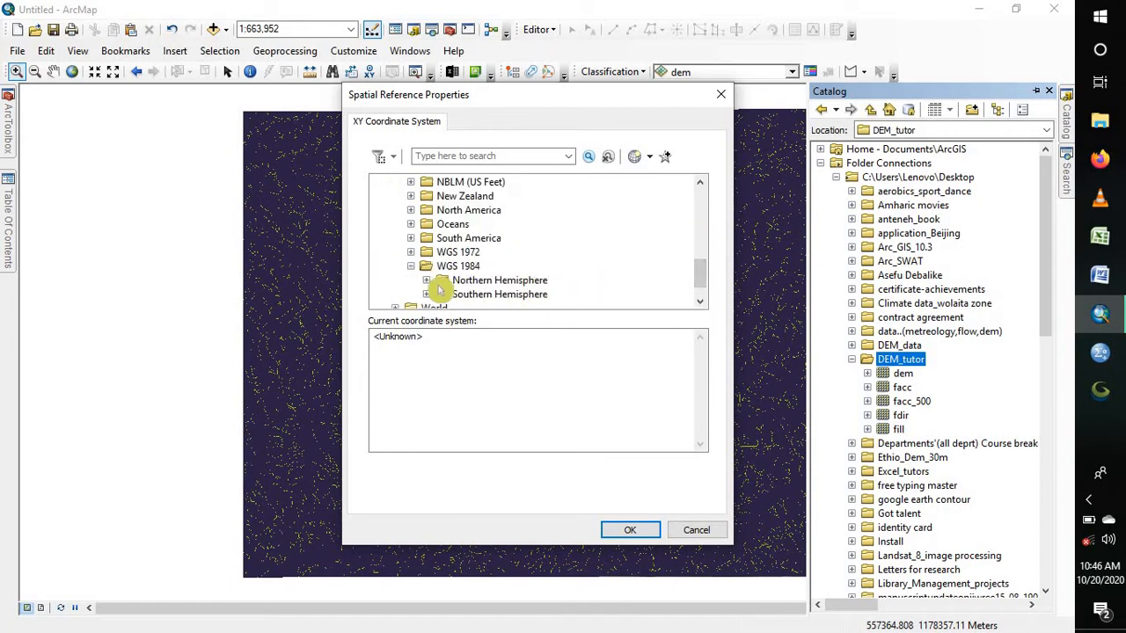
double_click(519, 278)
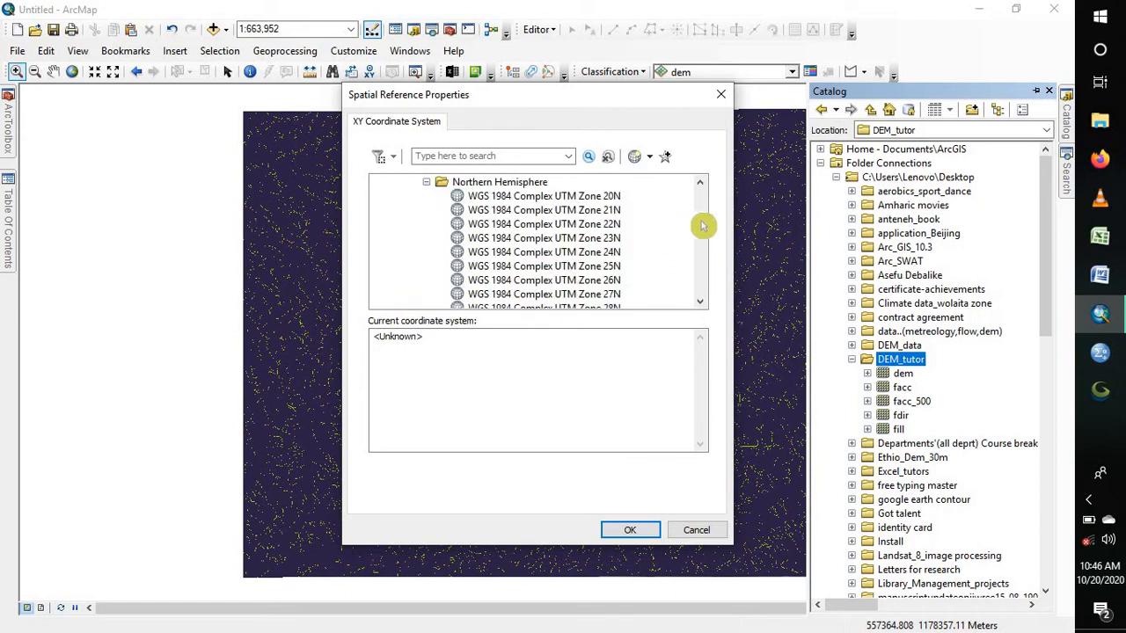
drag(706, 234, 704, 268)
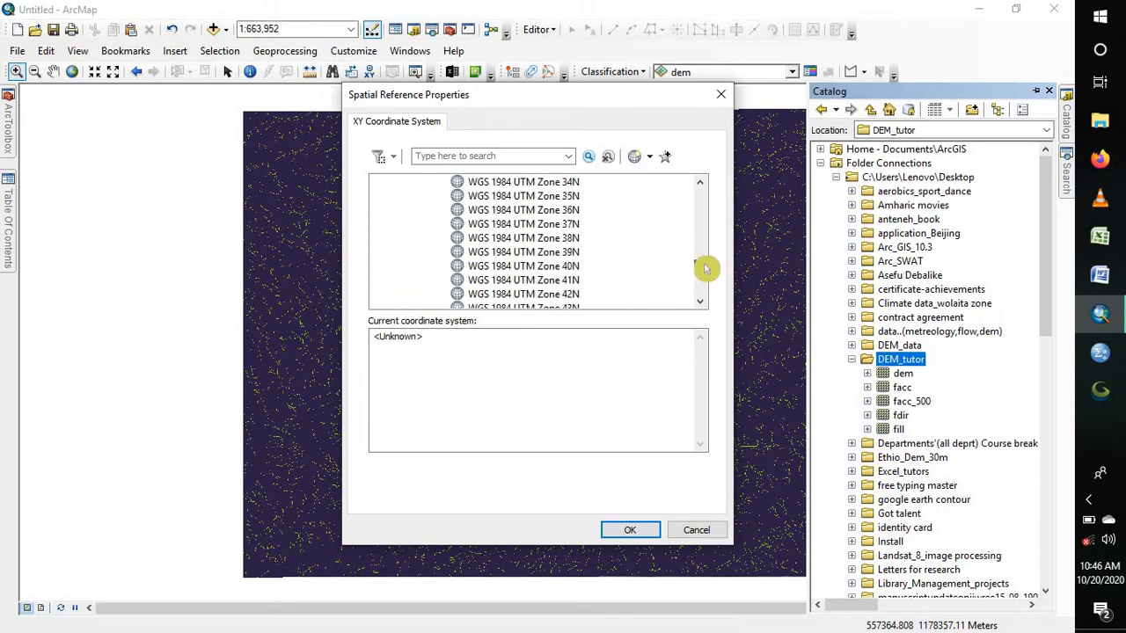
click(535, 223)
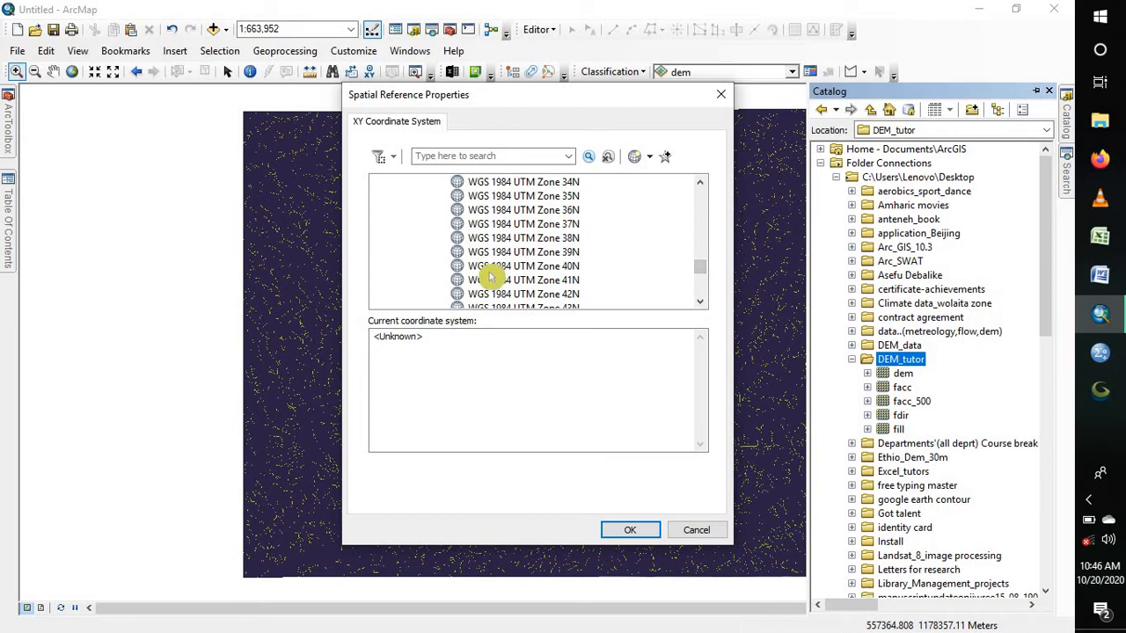
click(628, 533)
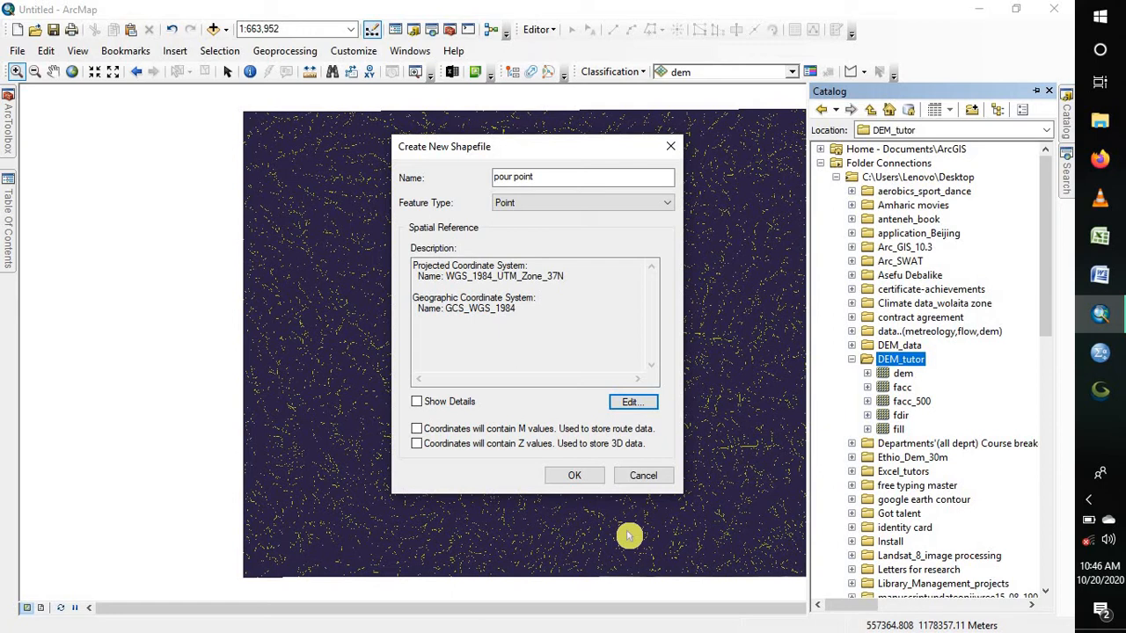
click(575, 475)
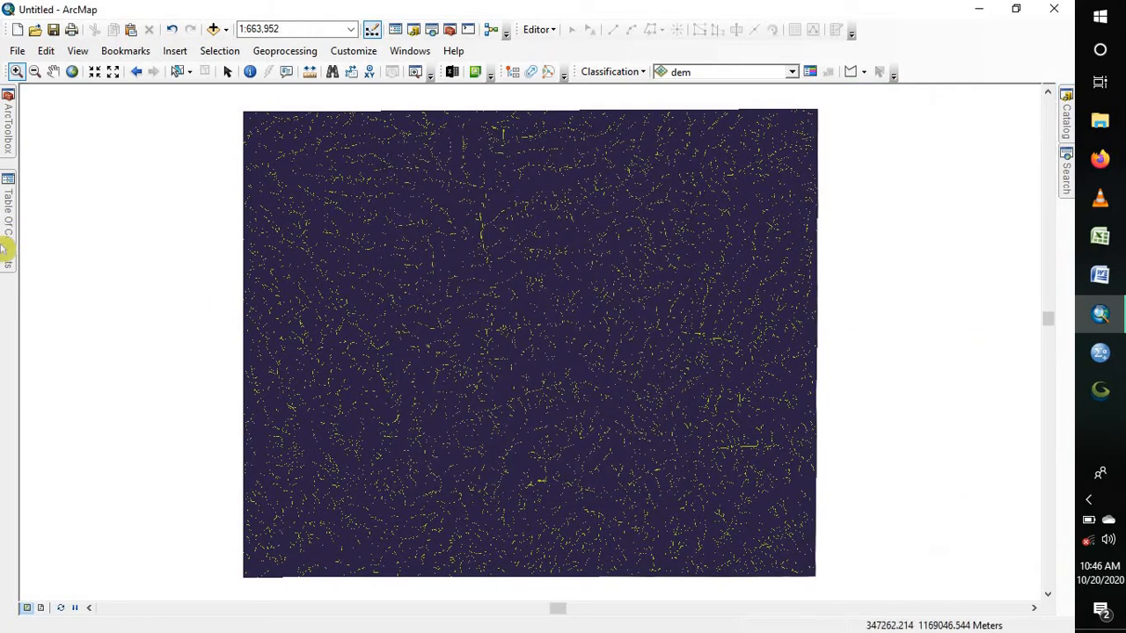
Examine the facc_500 stream network up close around a stream confluence to find a location for the pour point
mouse_move(5, 249)
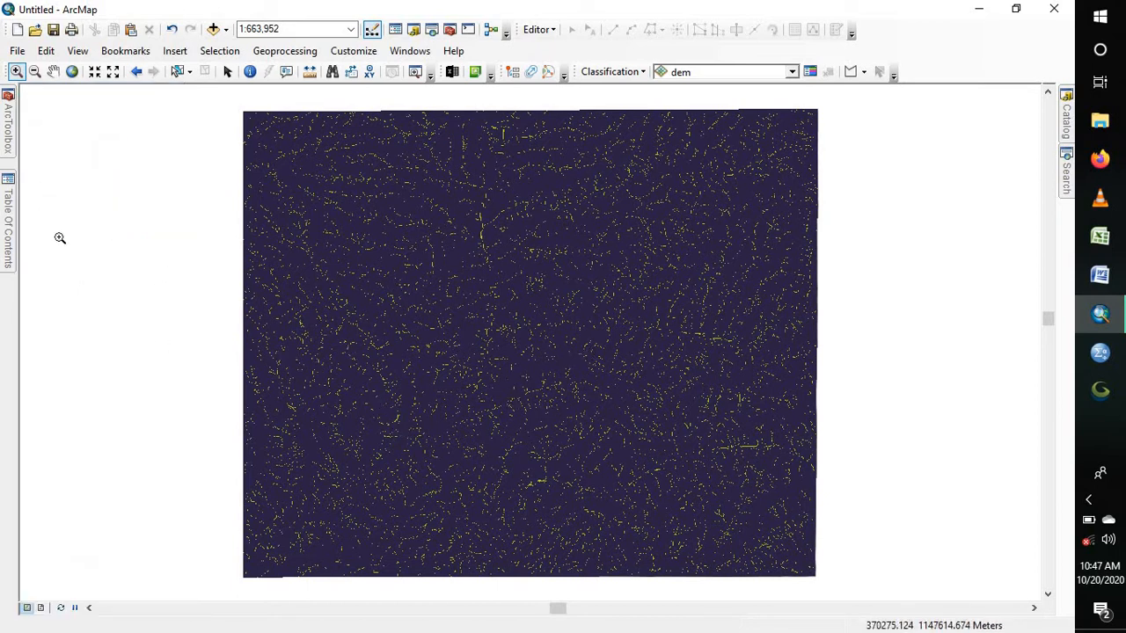
click(15, 71)
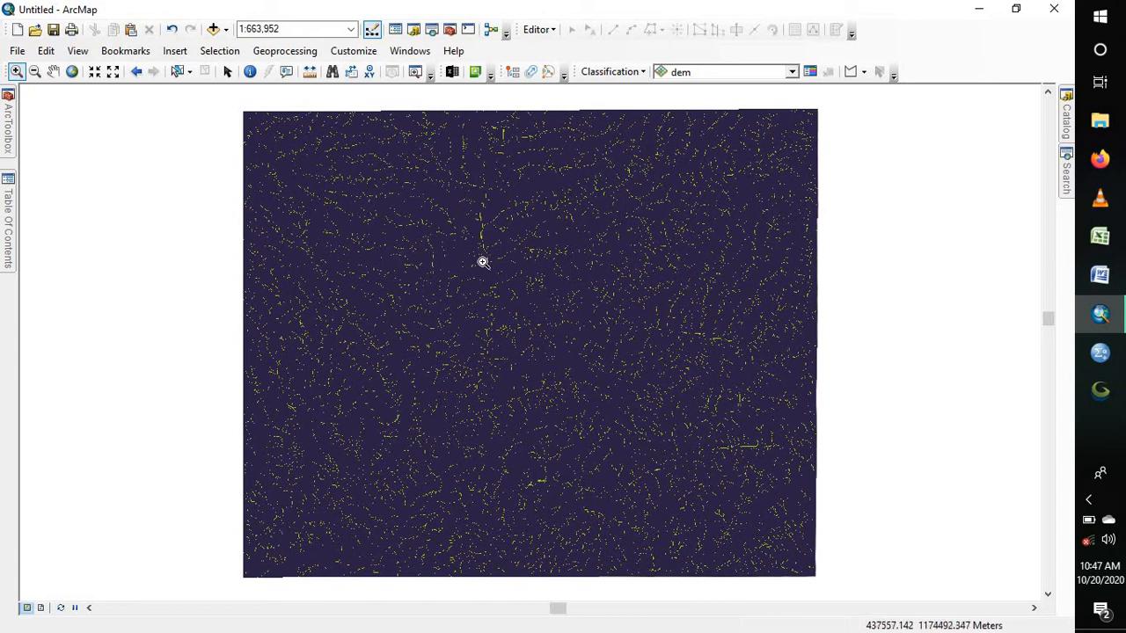
drag(404, 197, 420, 256)
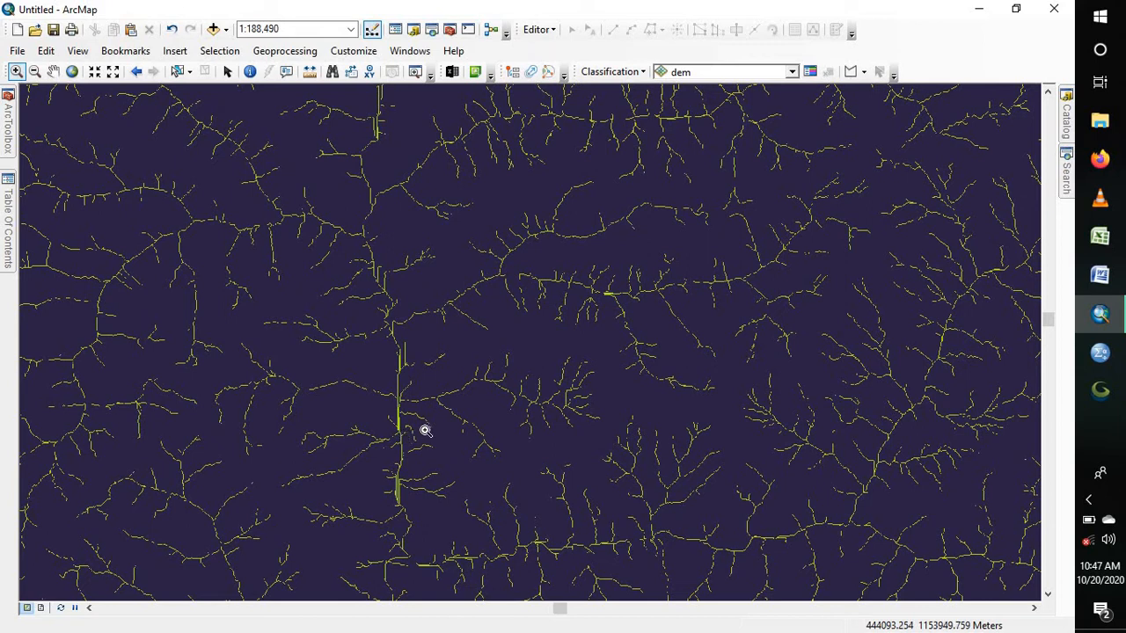
drag(437, 406, 616, 479)
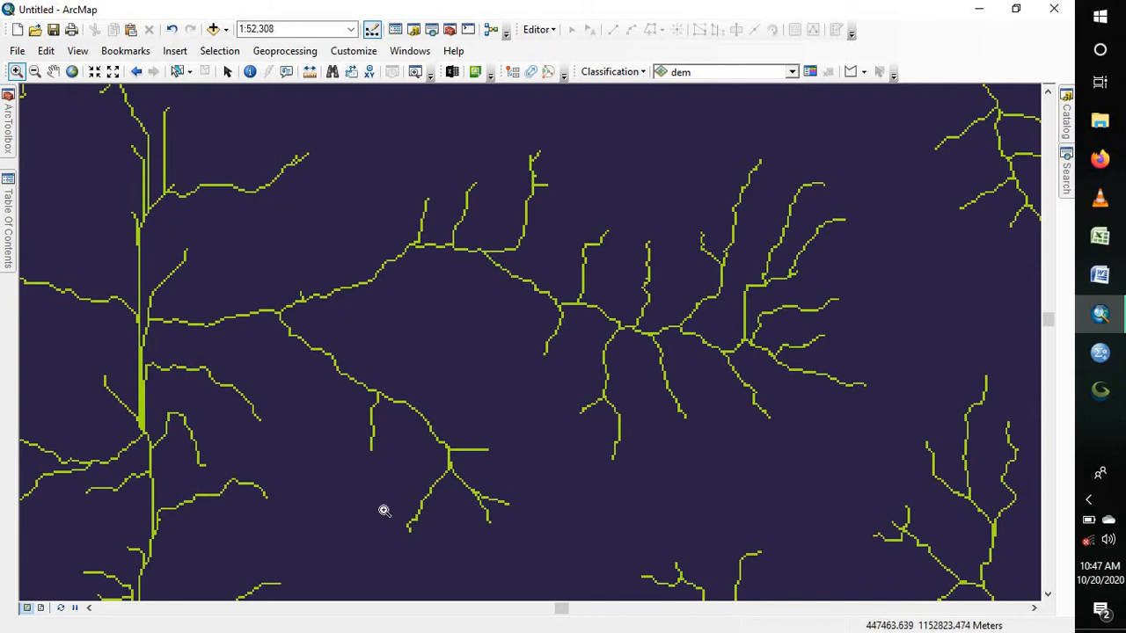
drag(250, 275, 319, 356)
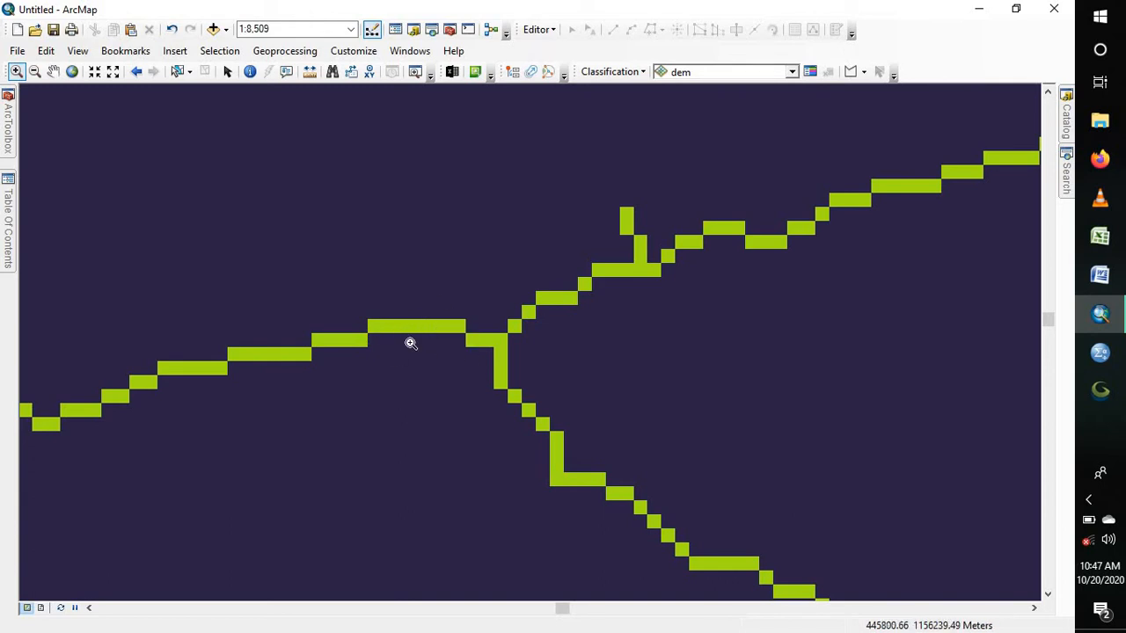
click(227, 71)
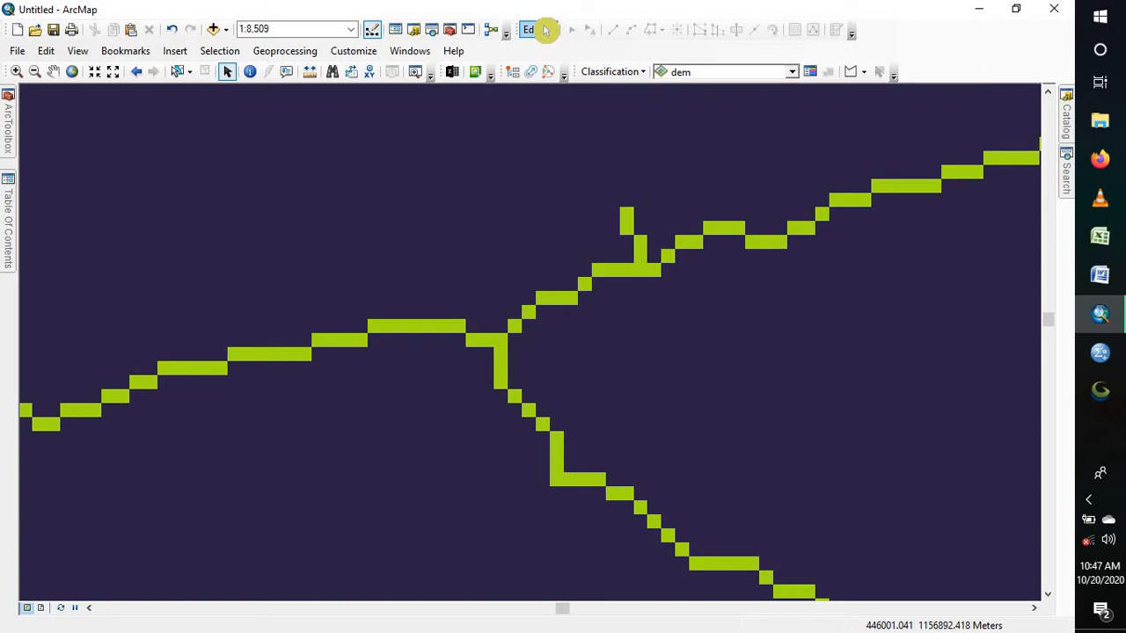
Hide the Editor toolbar and display it again
right_click(893, 36)
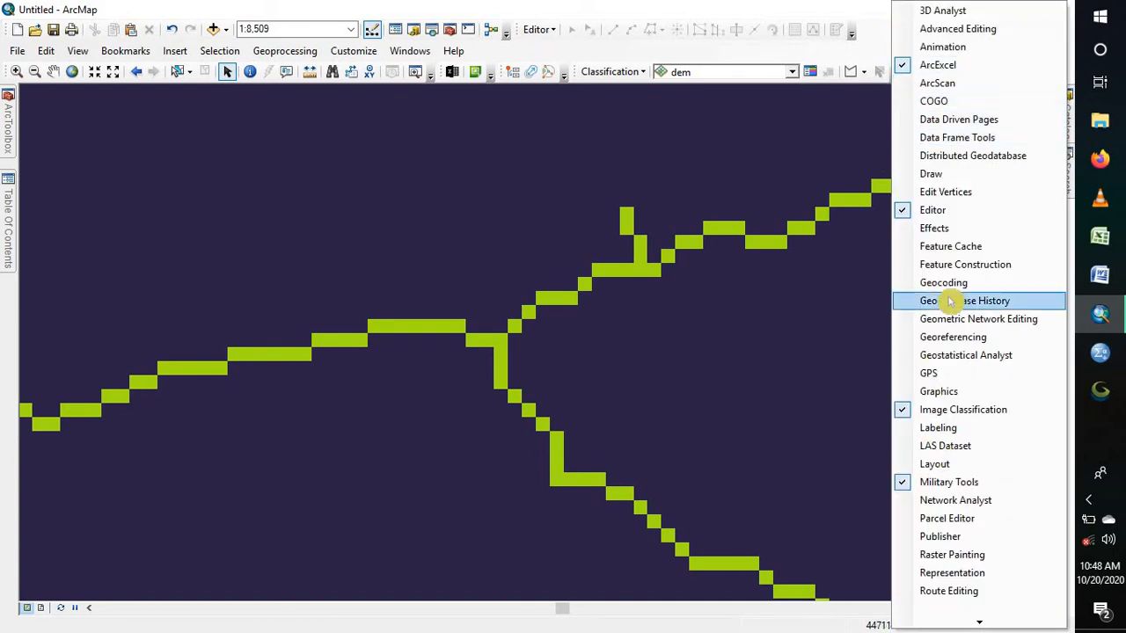
click(915, 210)
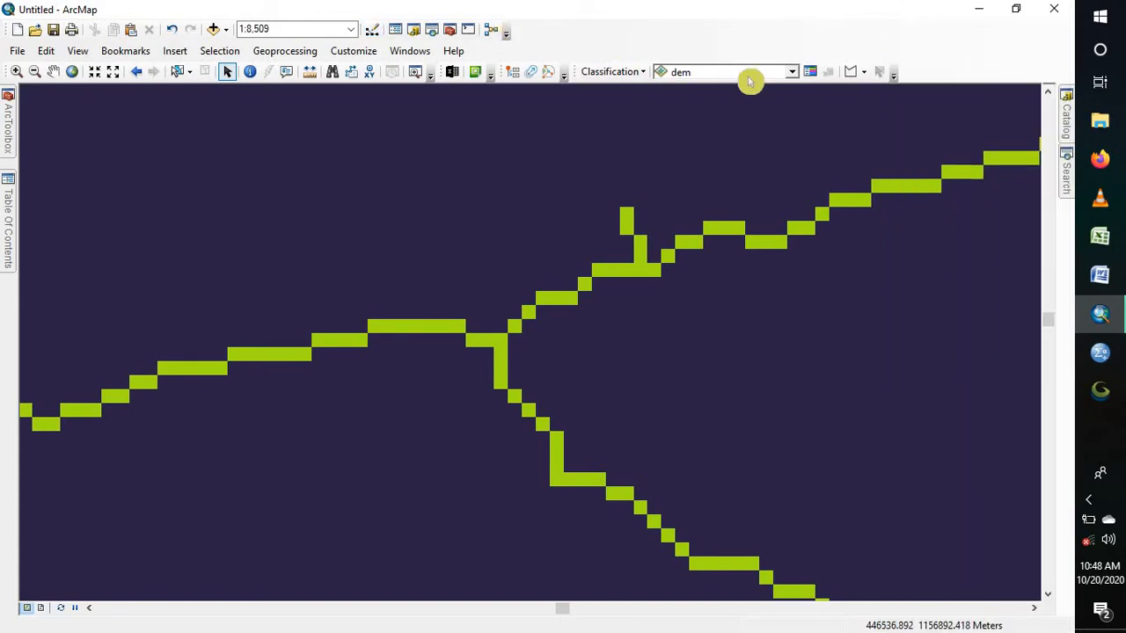
right_click(595, 35)
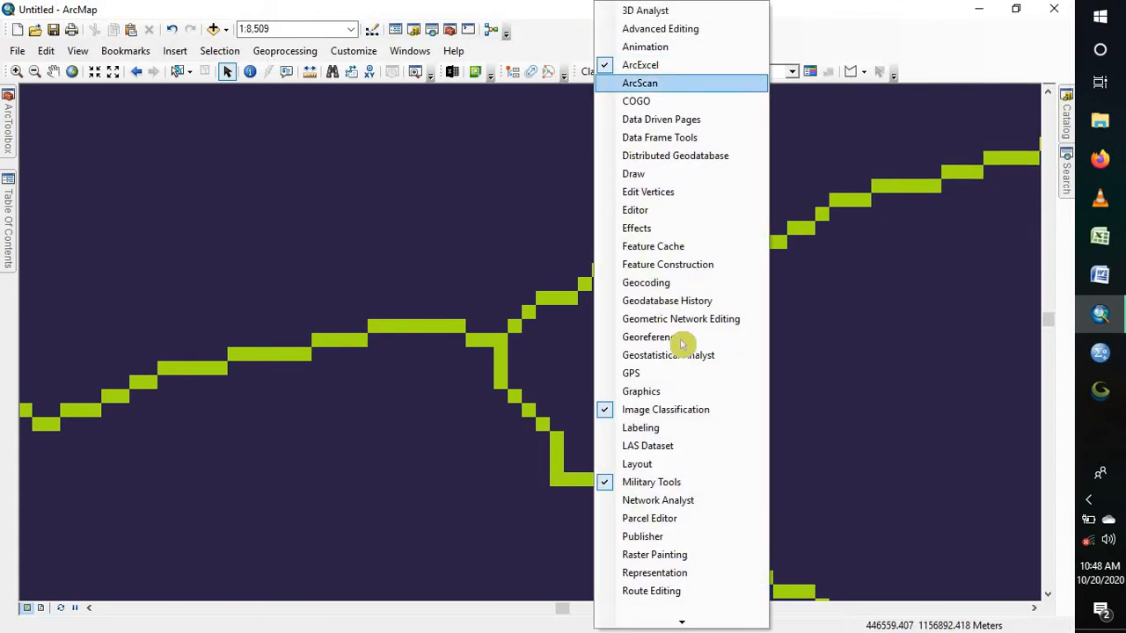
click(656, 211)
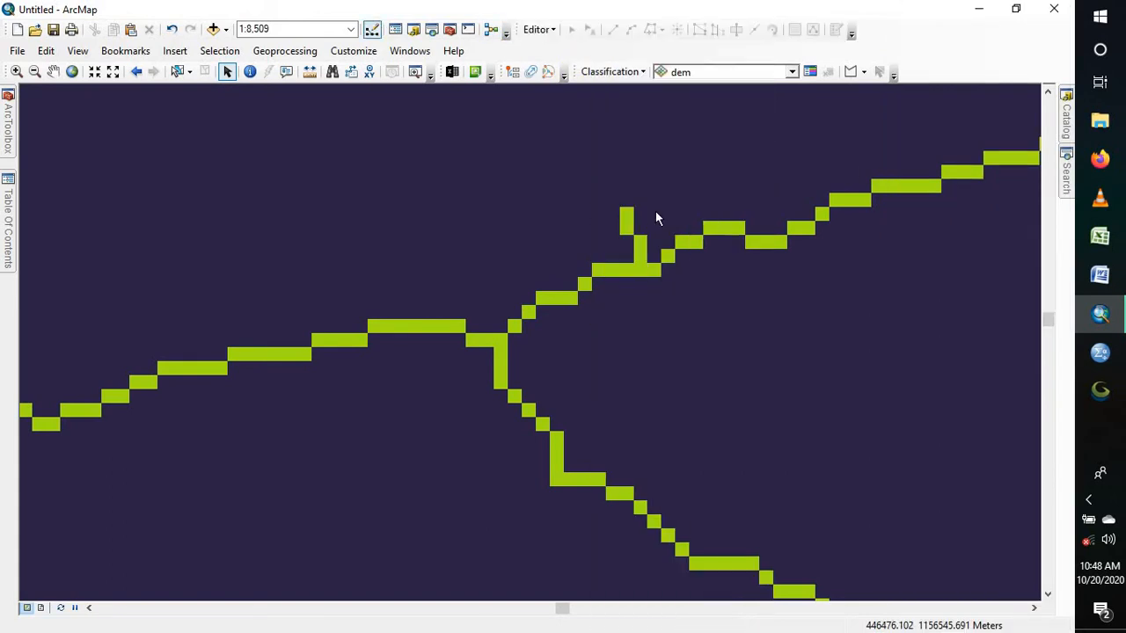
Start an edit session on the pour point layer
click(539, 30)
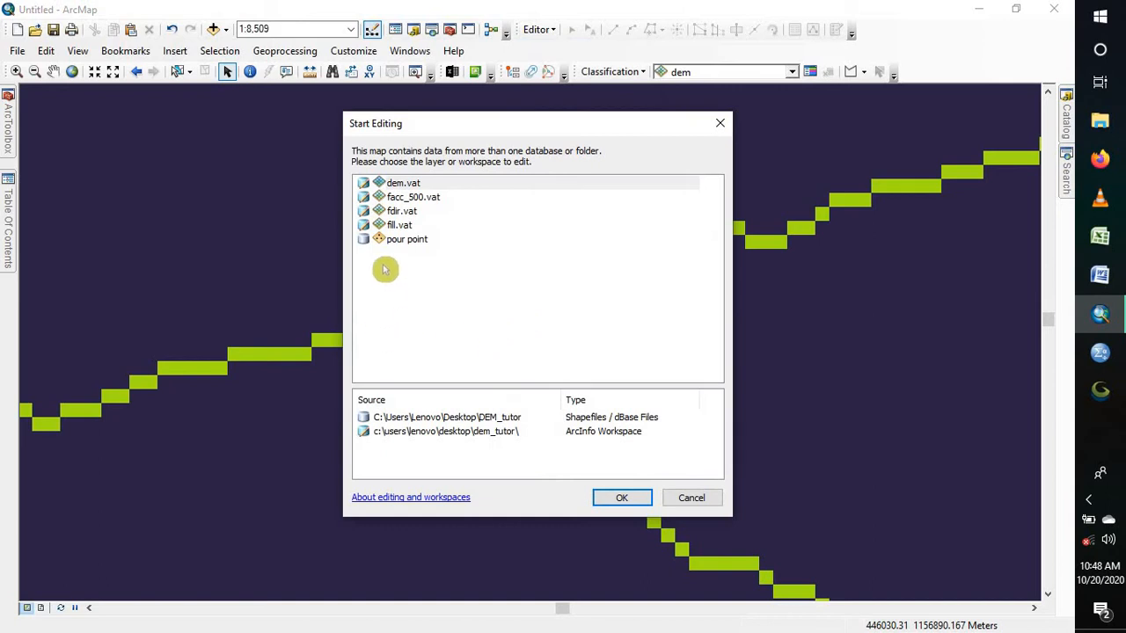
click(404, 240)
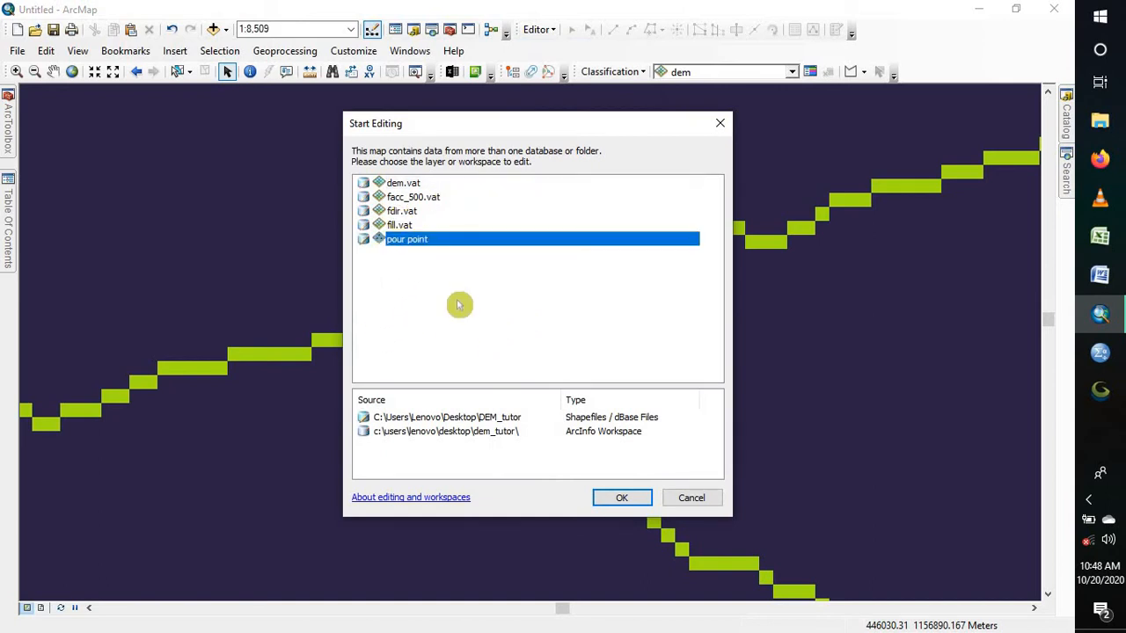
click(647, 498)
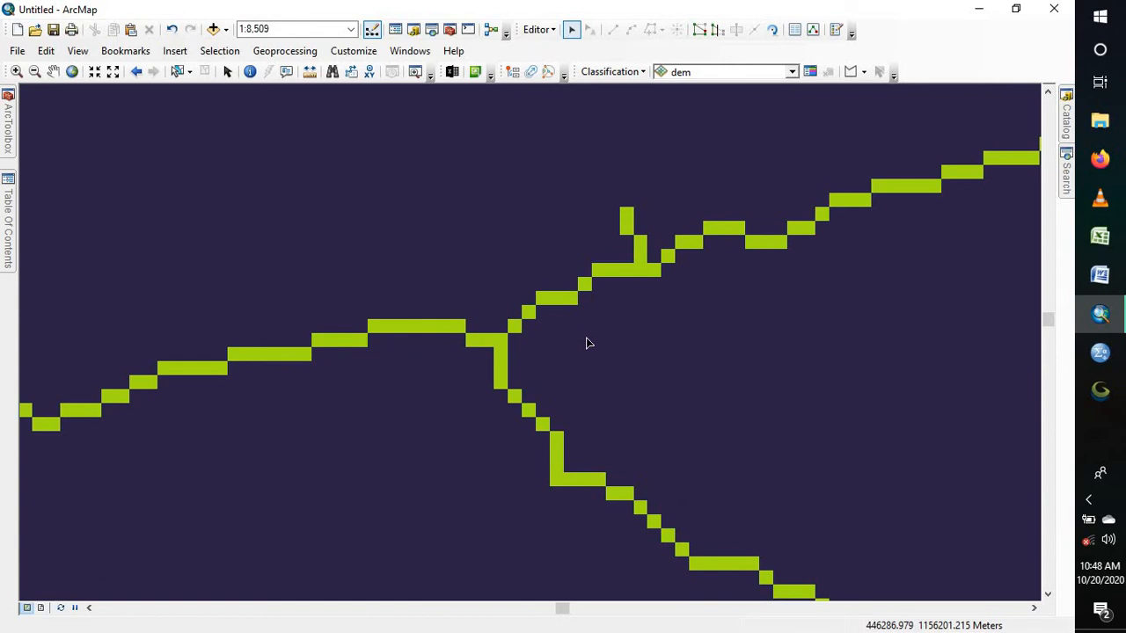
Create a point feature with the pour point template on the stream cells just west of the confluence, and close the Create Features window
click(552, 32)
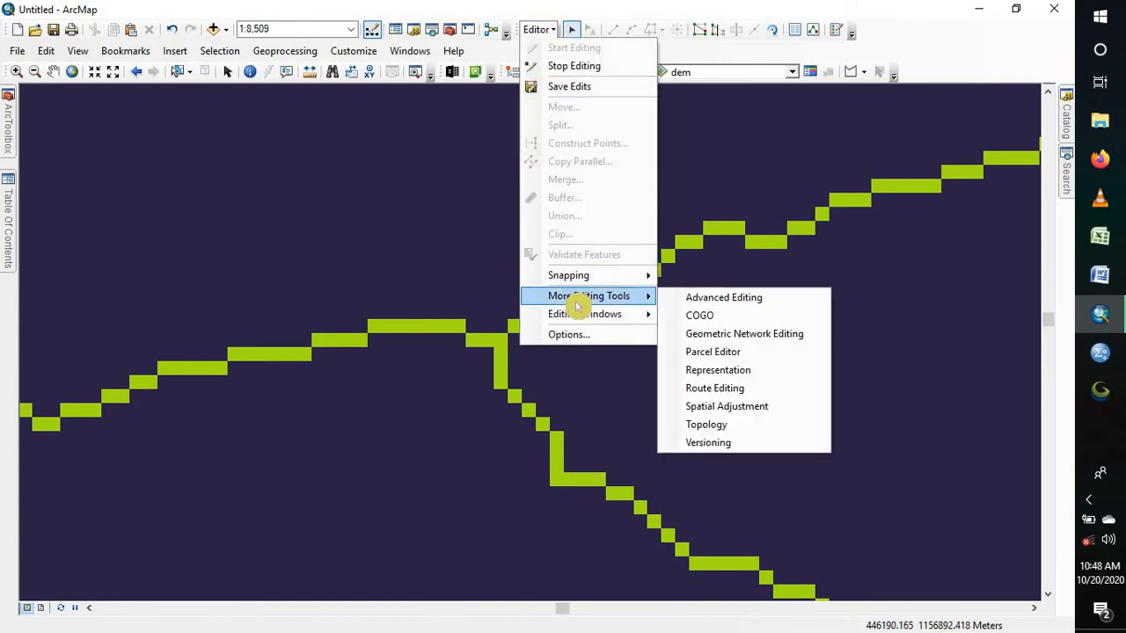
mouse_move(575, 322)
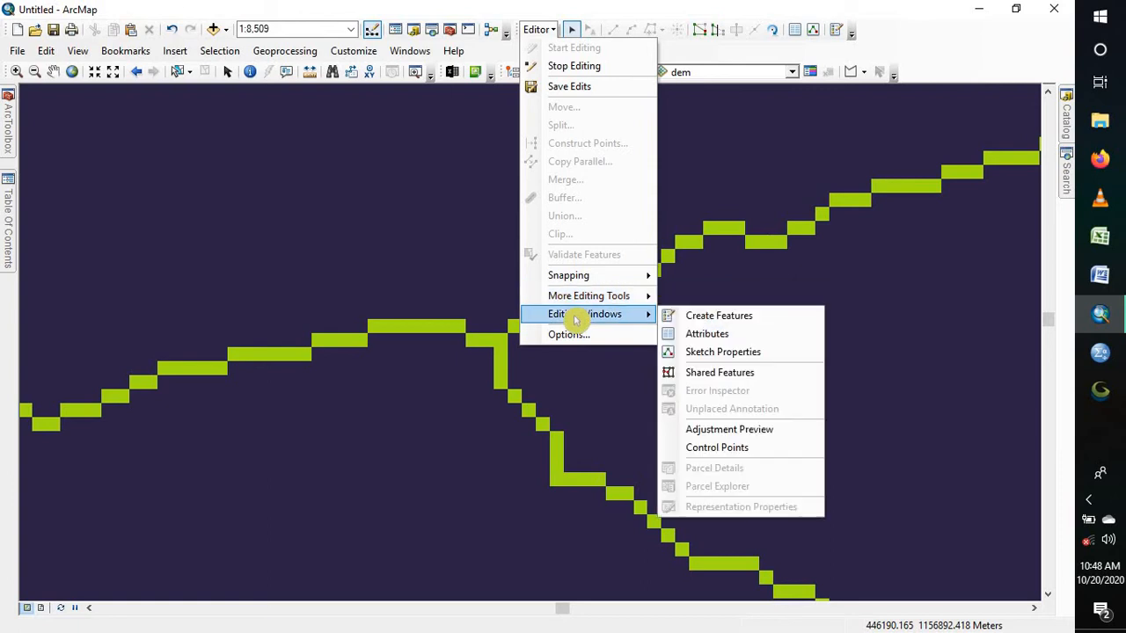
click(736, 322)
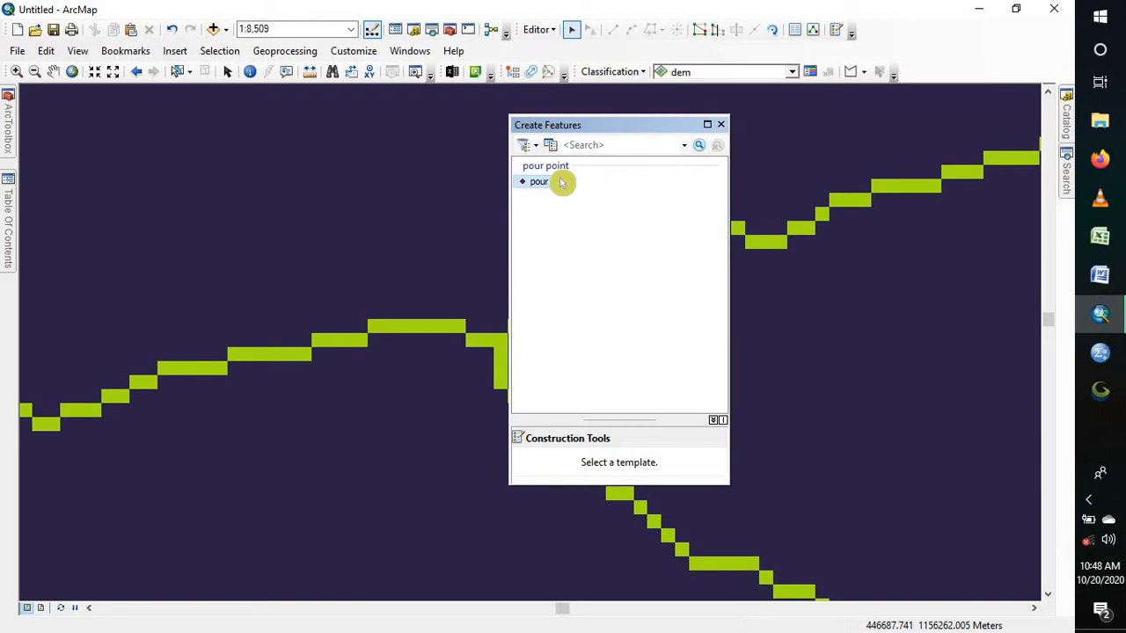
click(561, 182)
click(596, 241)
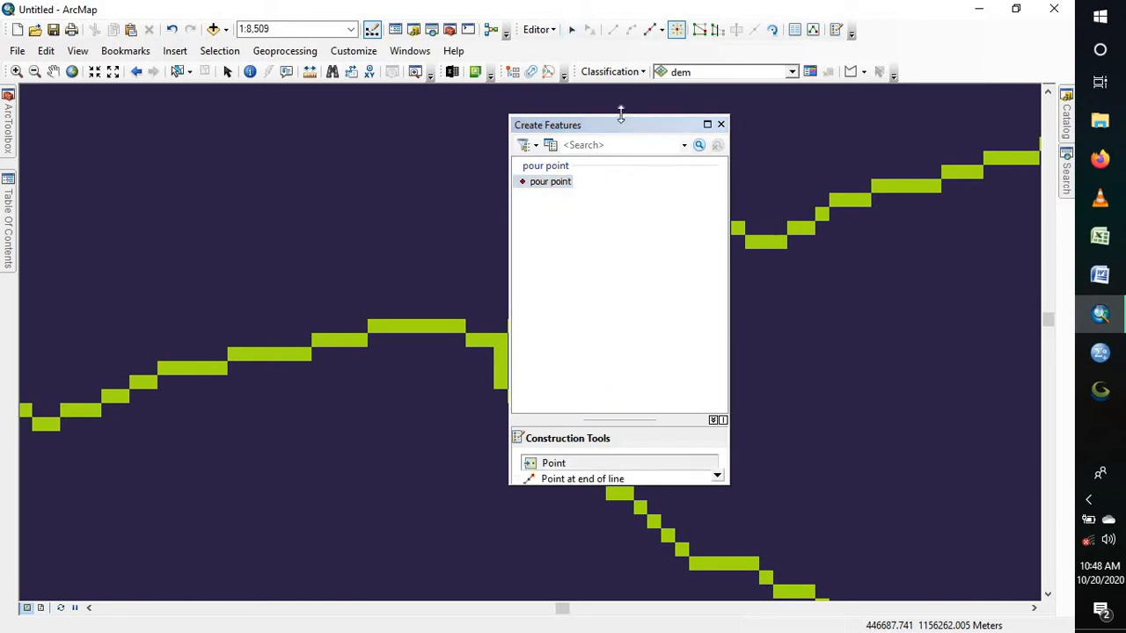
click(445, 328)
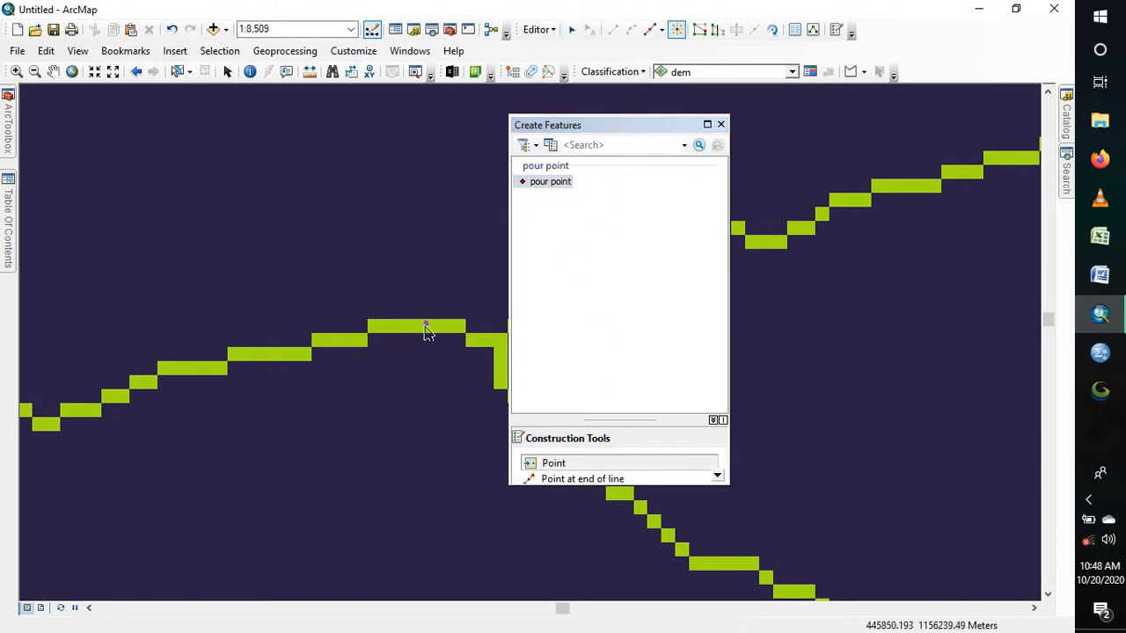
click(425, 326)
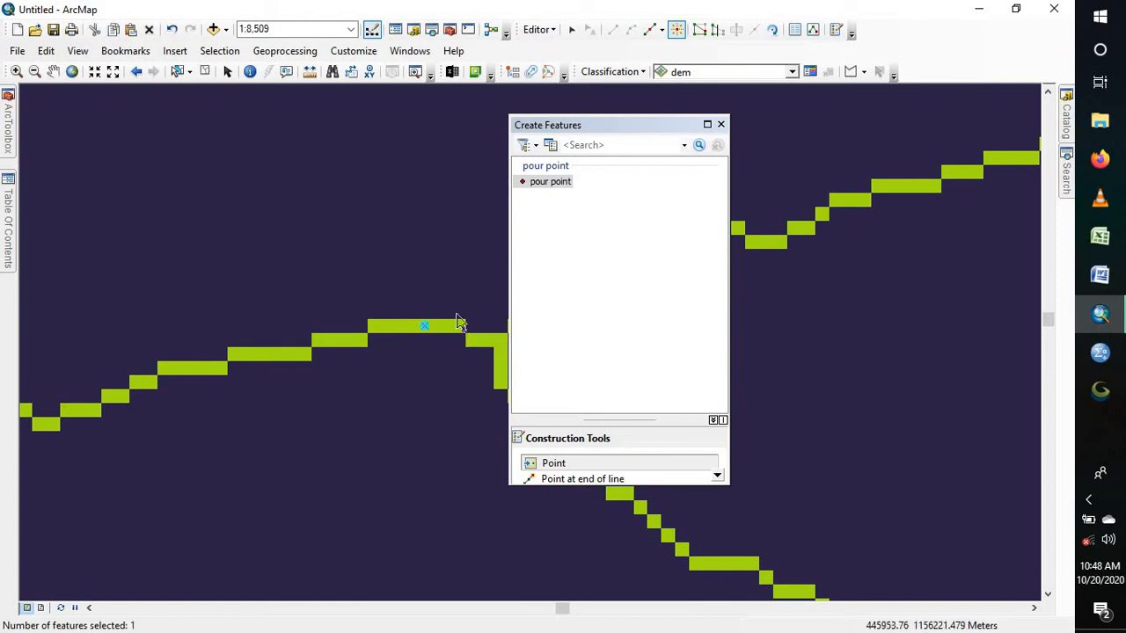
click(721, 124)
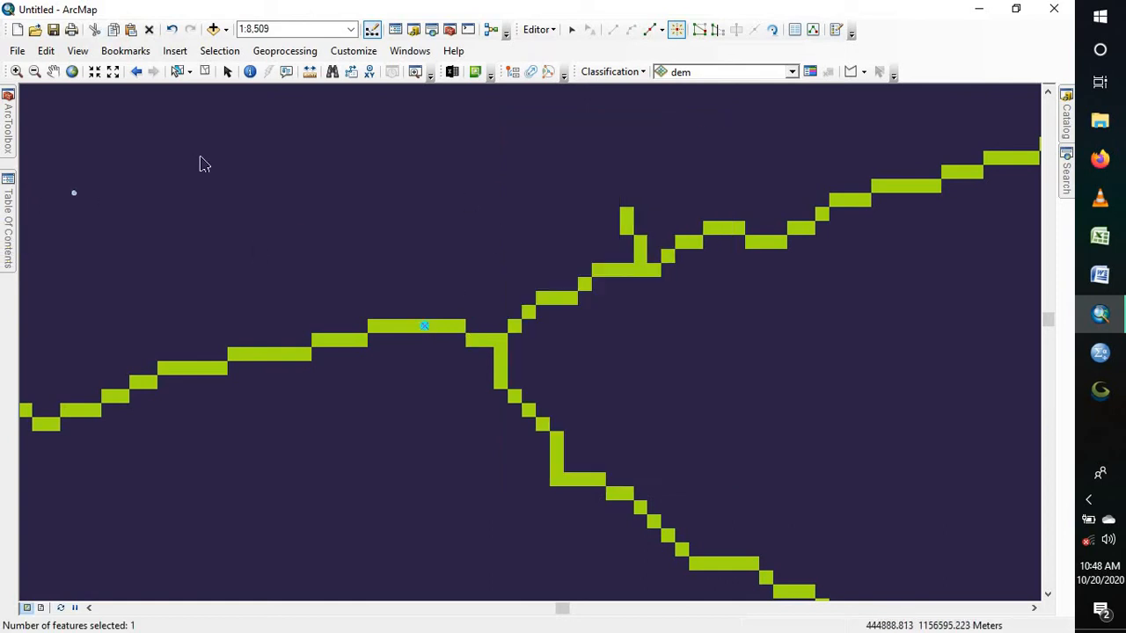
Stop the edit session and save the edits to the pour point layer
click(555, 33)
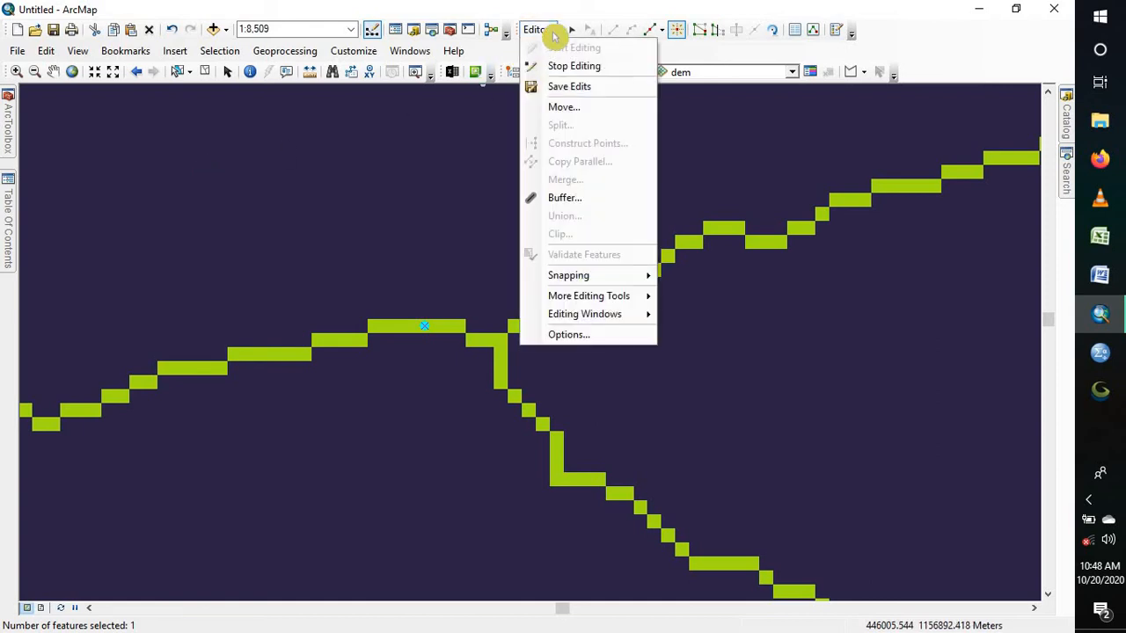
click(567, 66)
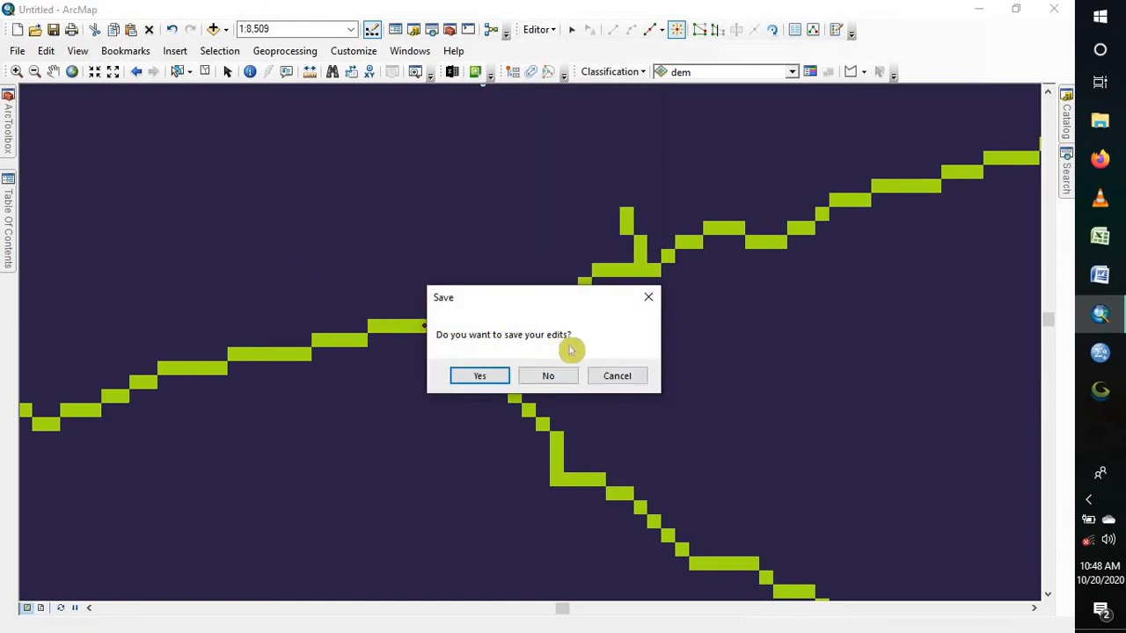
click(440, 376)
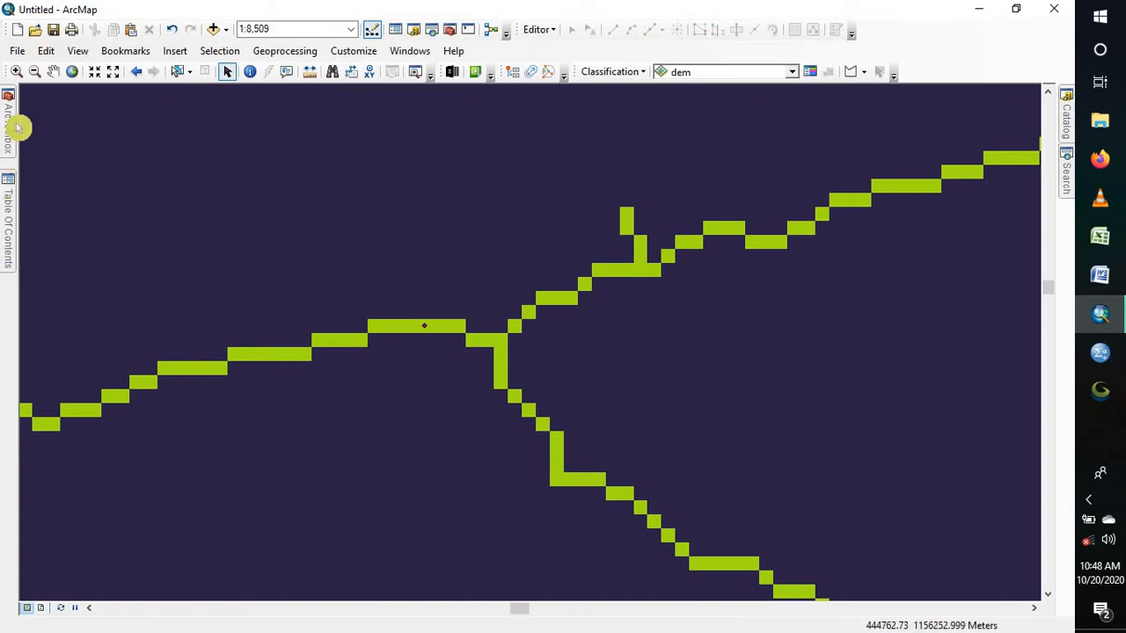
Open the Watershed tool from the Hydrology toolset of the Spatial Analyst Tools
click(4, 227)
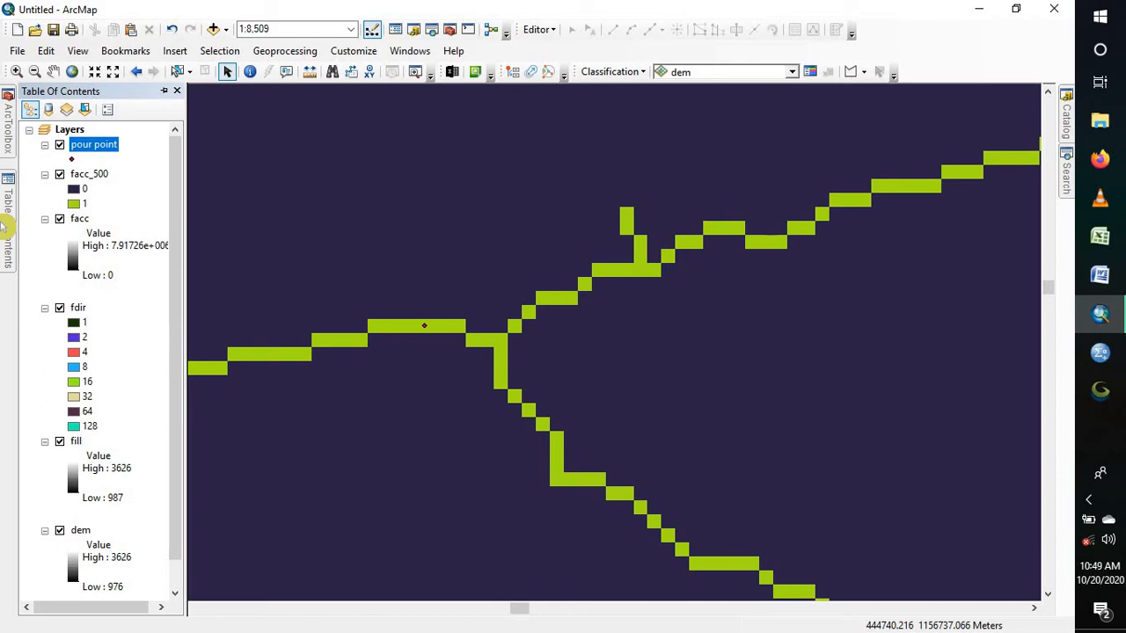
click(4, 128)
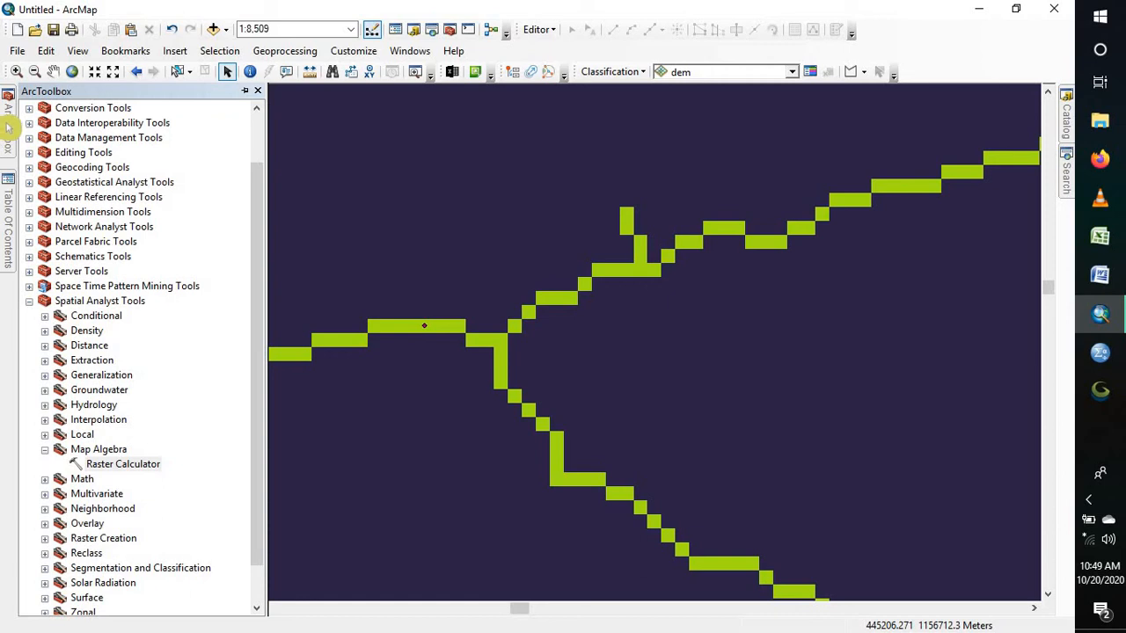
click(31, 304)
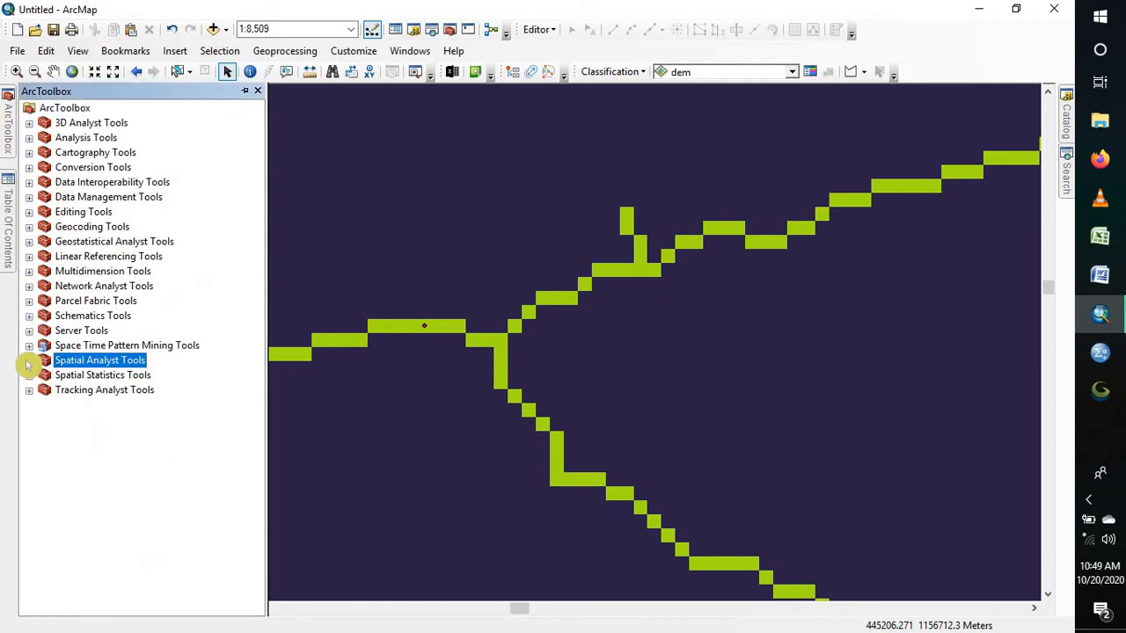
click(29, 361)
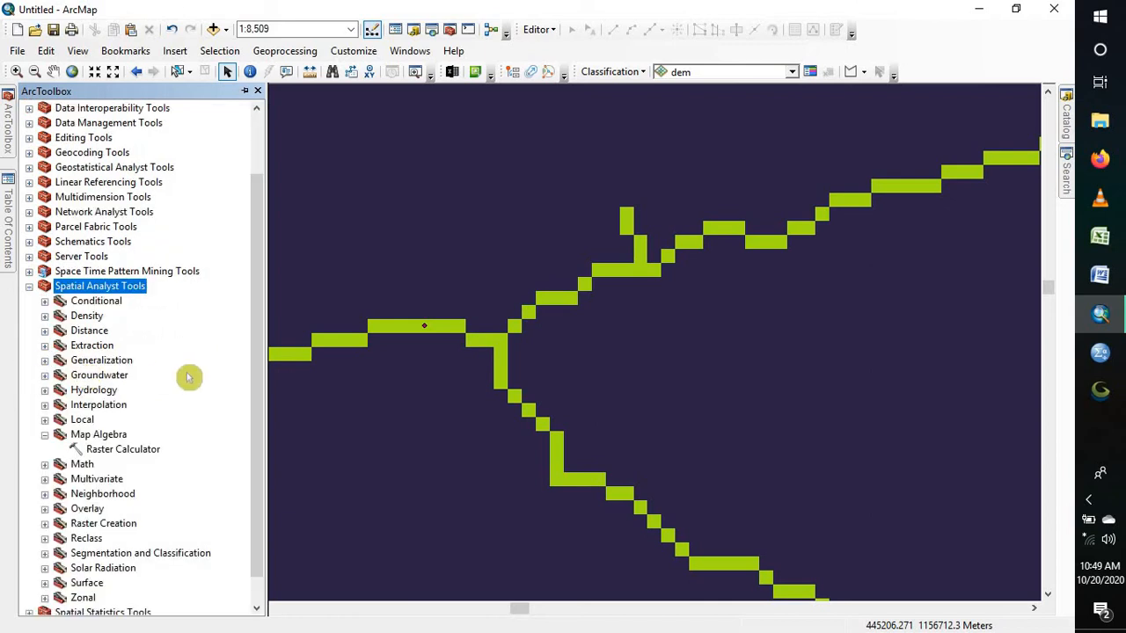
click(44, 436)
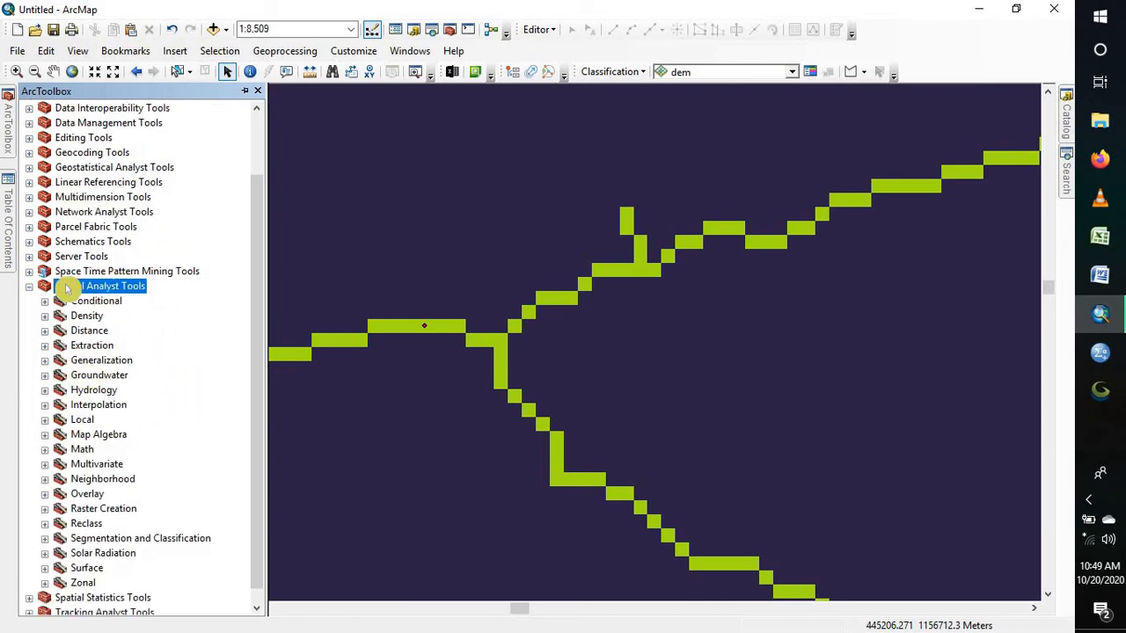
click(45, 392)
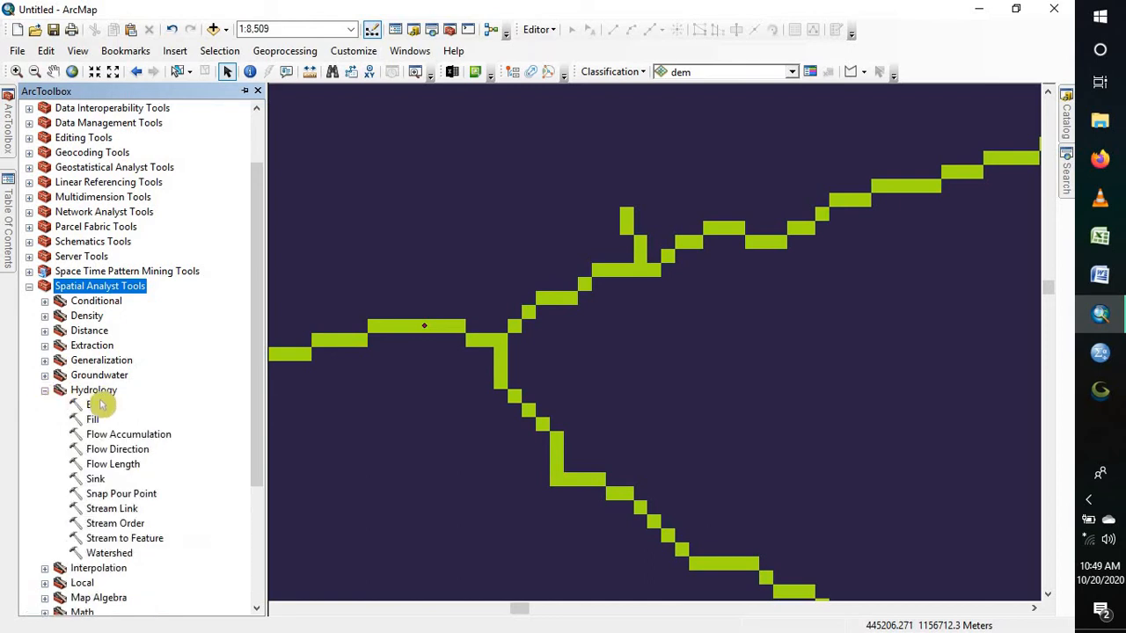
double_click(109, 553)
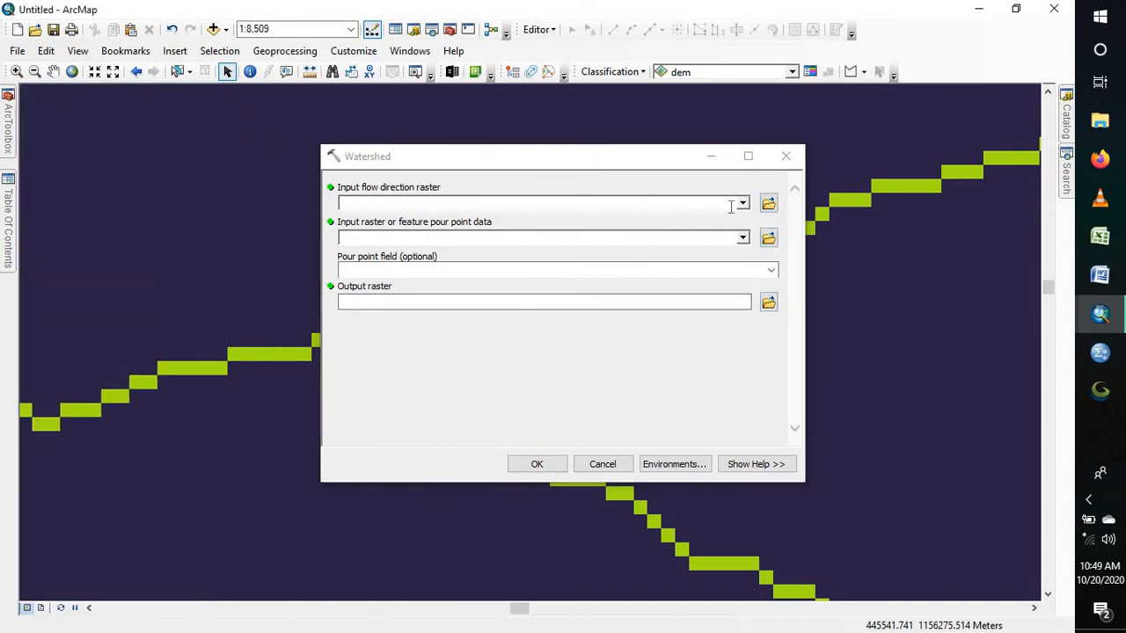
Run Watershed with fdir as the flow direction raster and pour point as the pour point data, saving the output as watershed in DEM_tutor
click(743, 207)
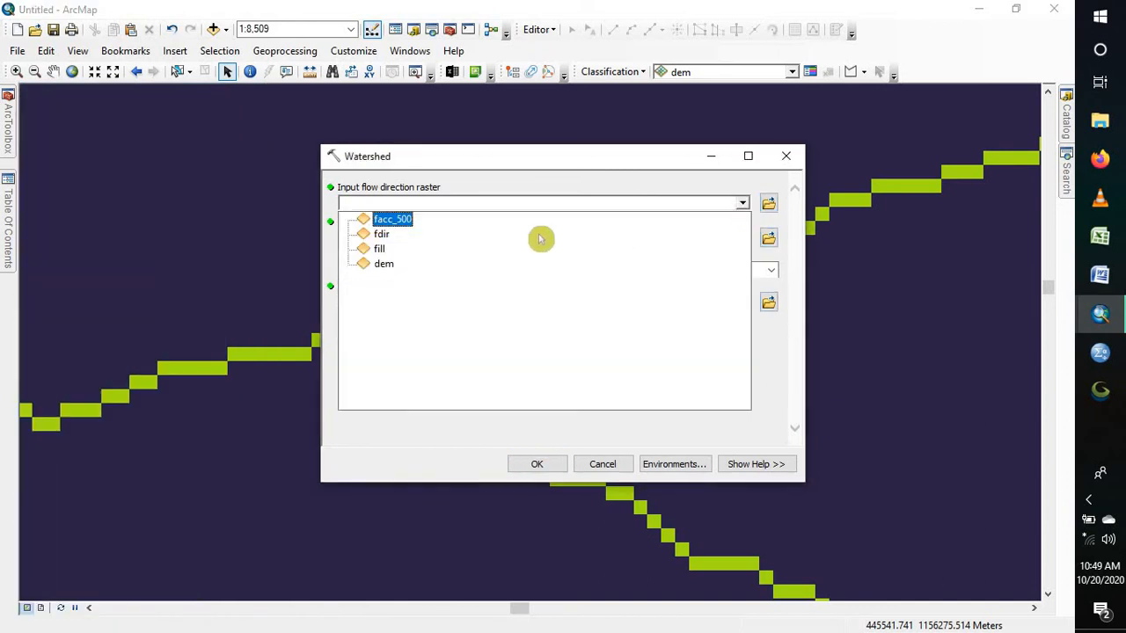
click(380, 234)
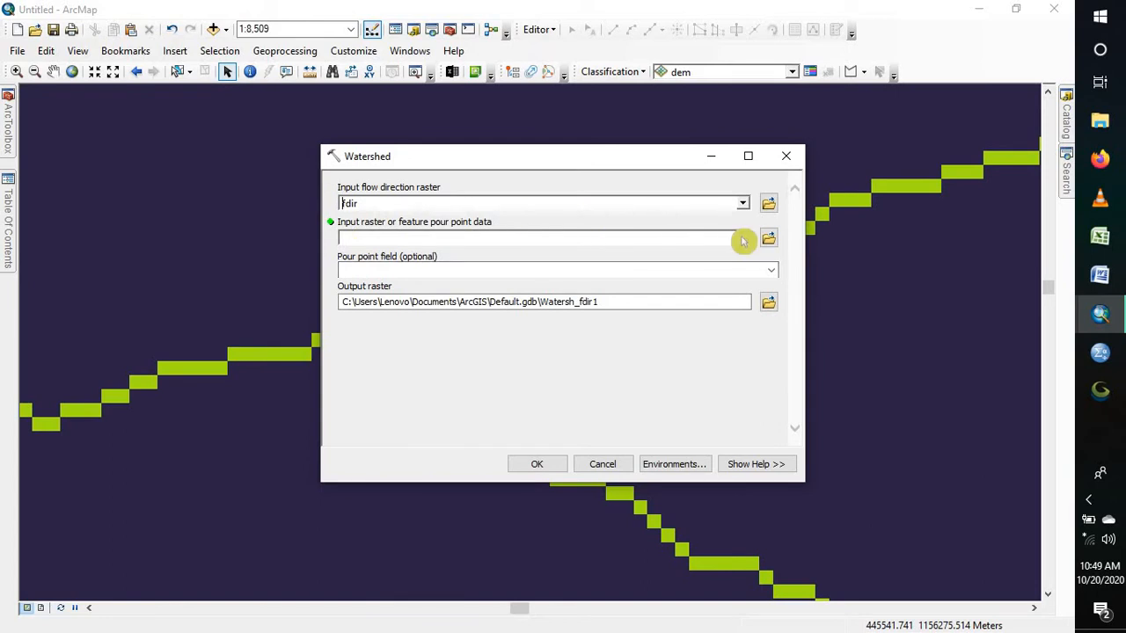
click(743, 238)
click(392, 254)
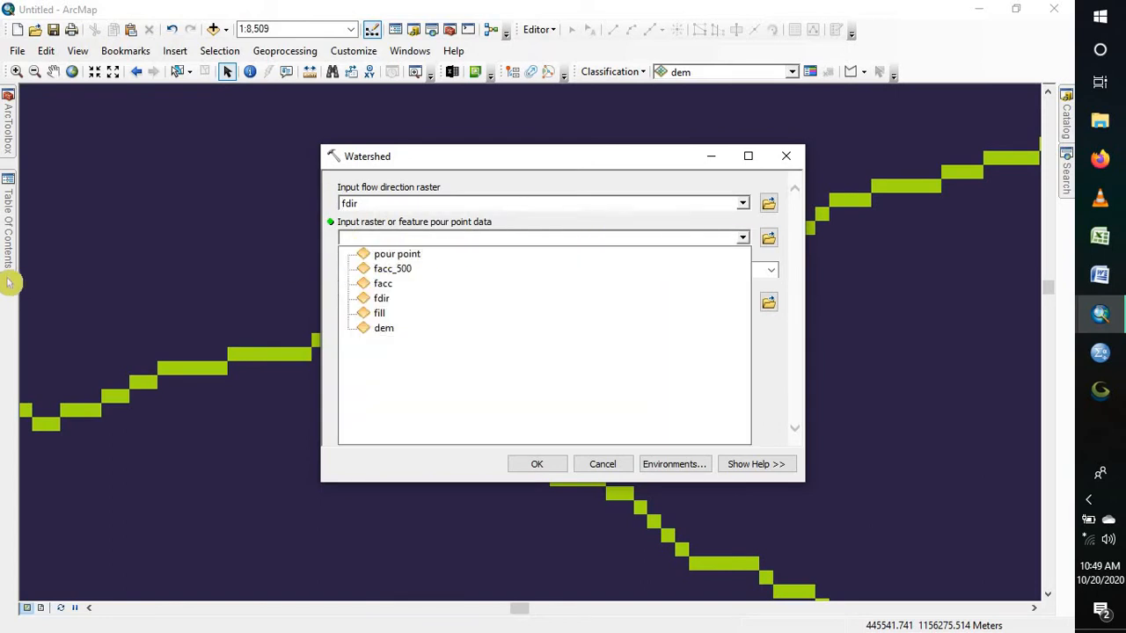
click(766, 301)
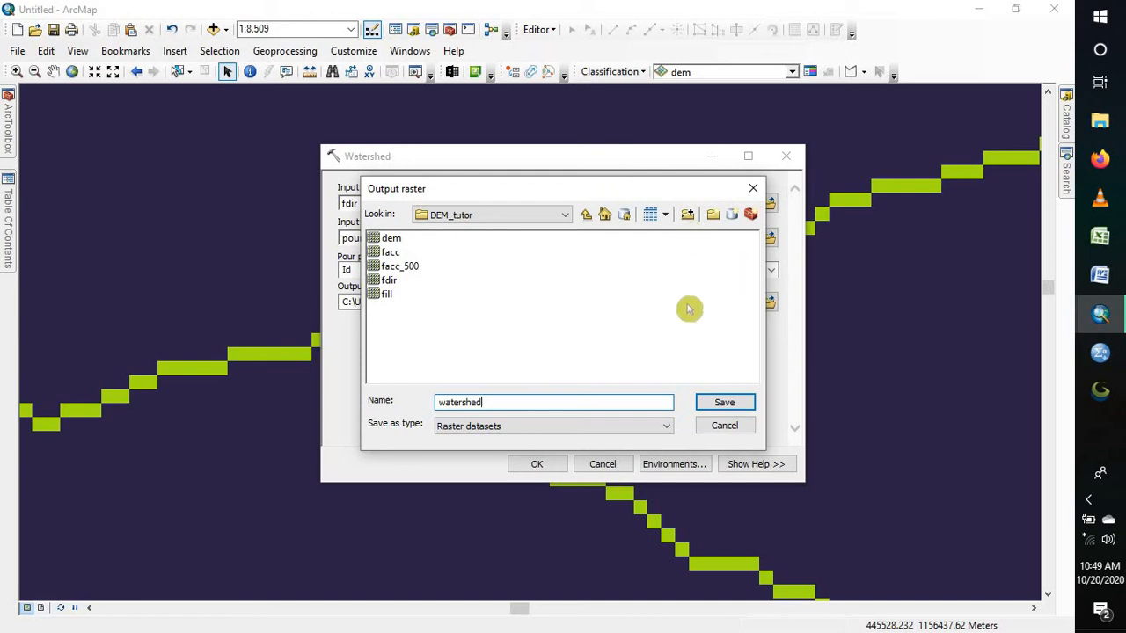
click(727, 403)
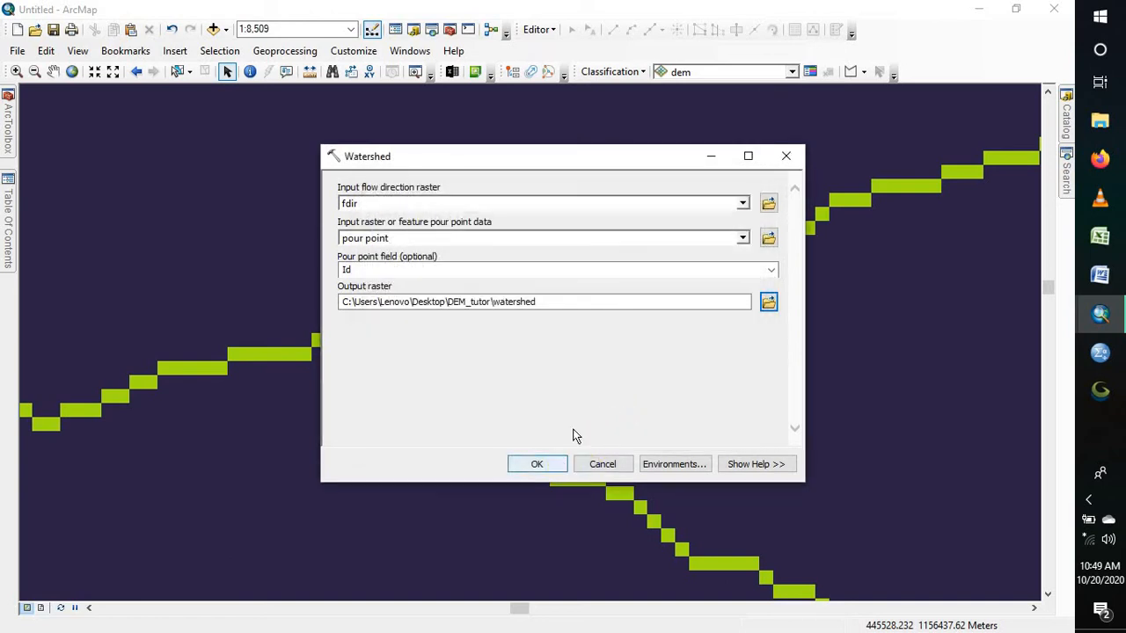
click(558, 465)
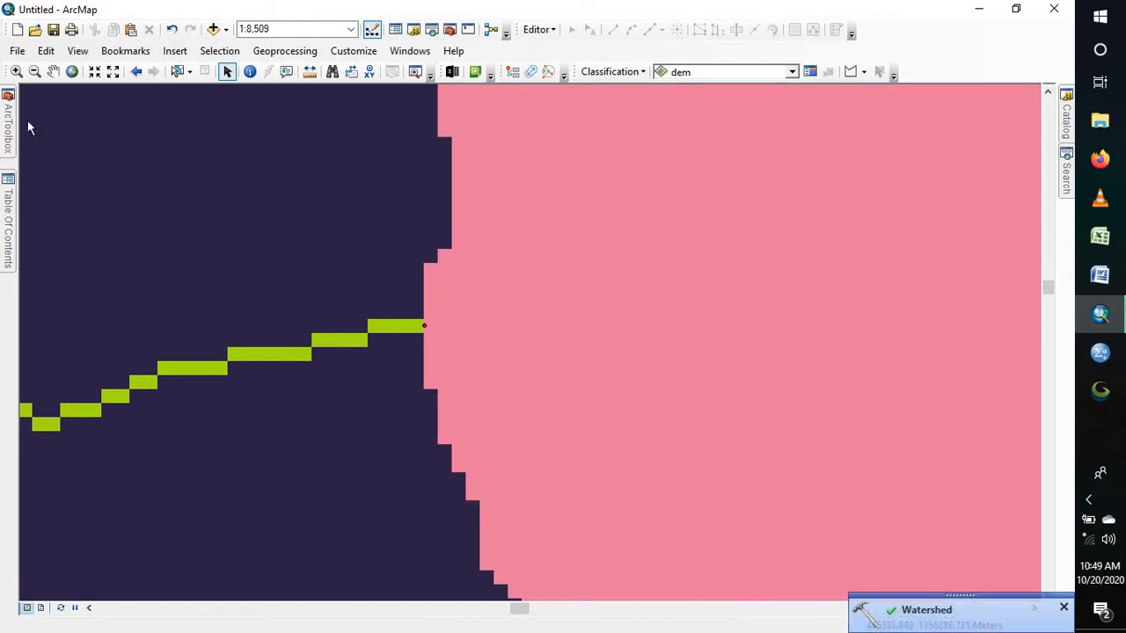
Open the Extract by Mask tool from the Extraction toolset of the Spatial Analyst Tools
click(71, 72)
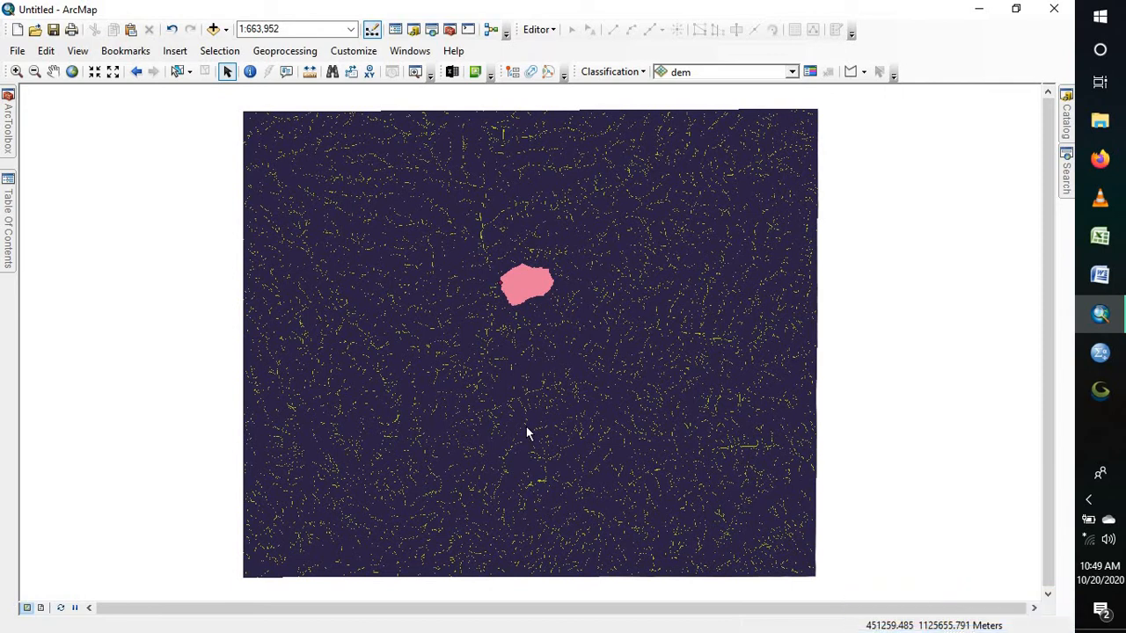
mouse_move(5, 239)
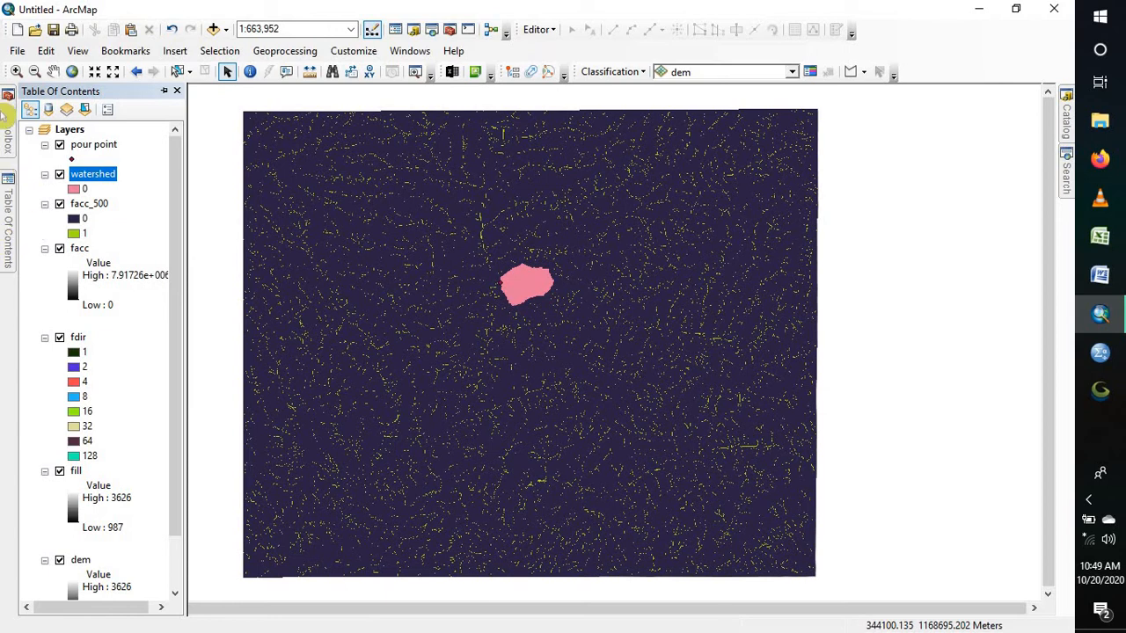
mouse_move(6, 113)
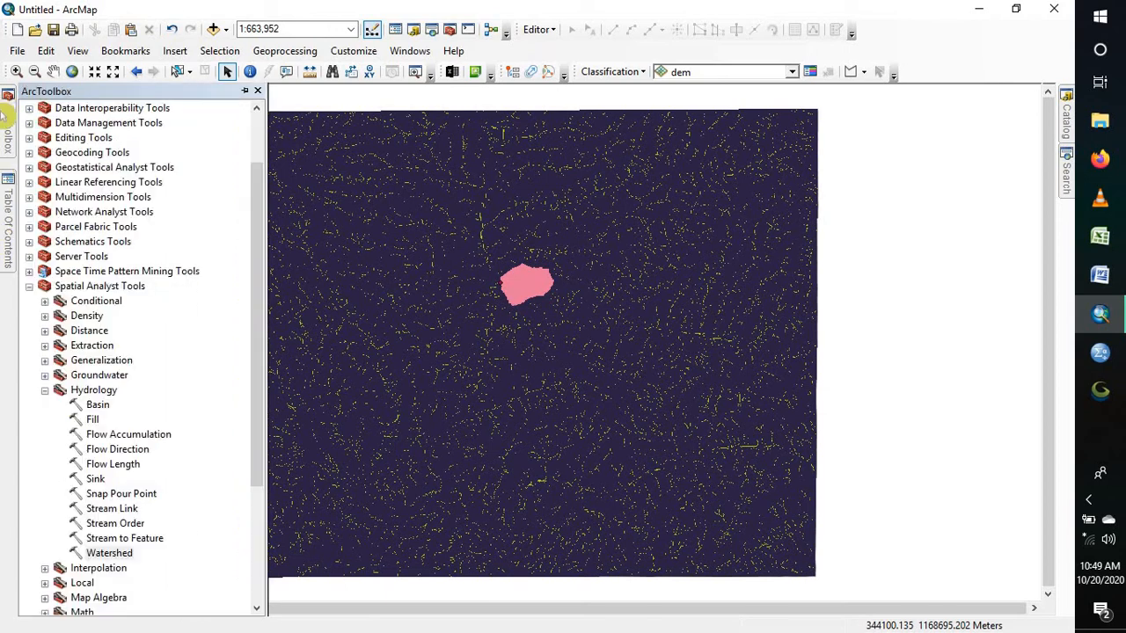
click(30, 289)
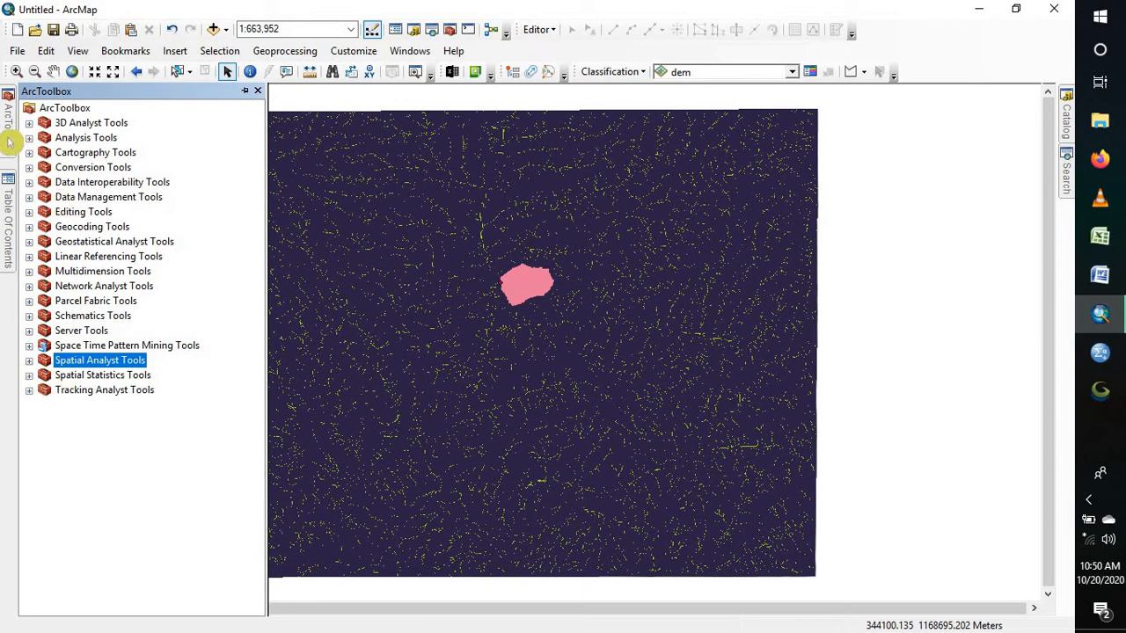
click(29, 360)
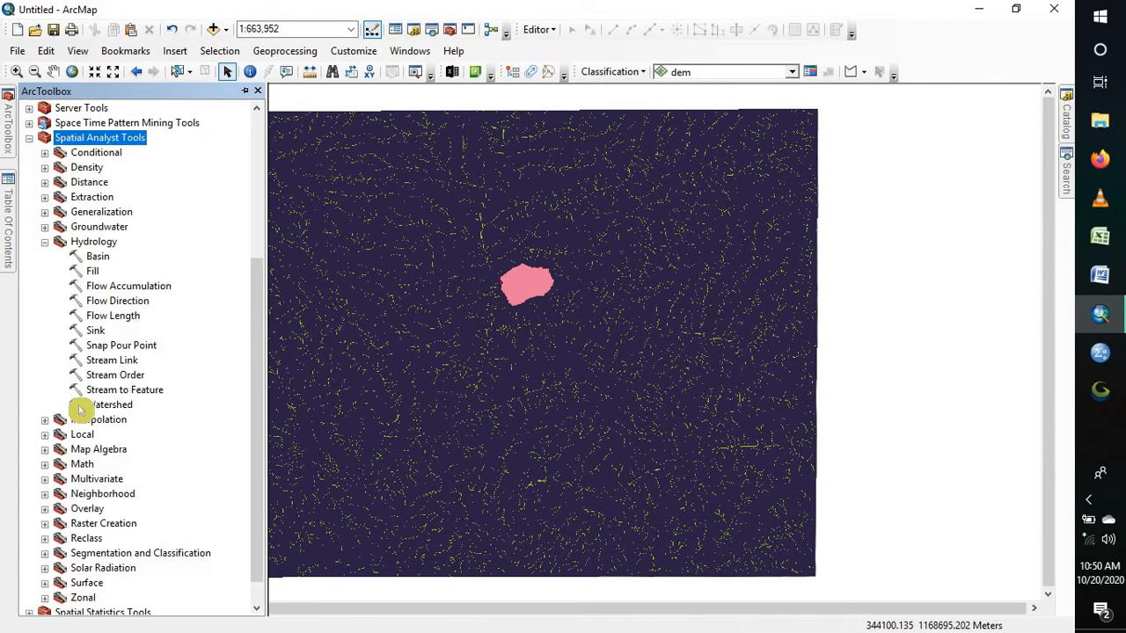
click(46, 243)
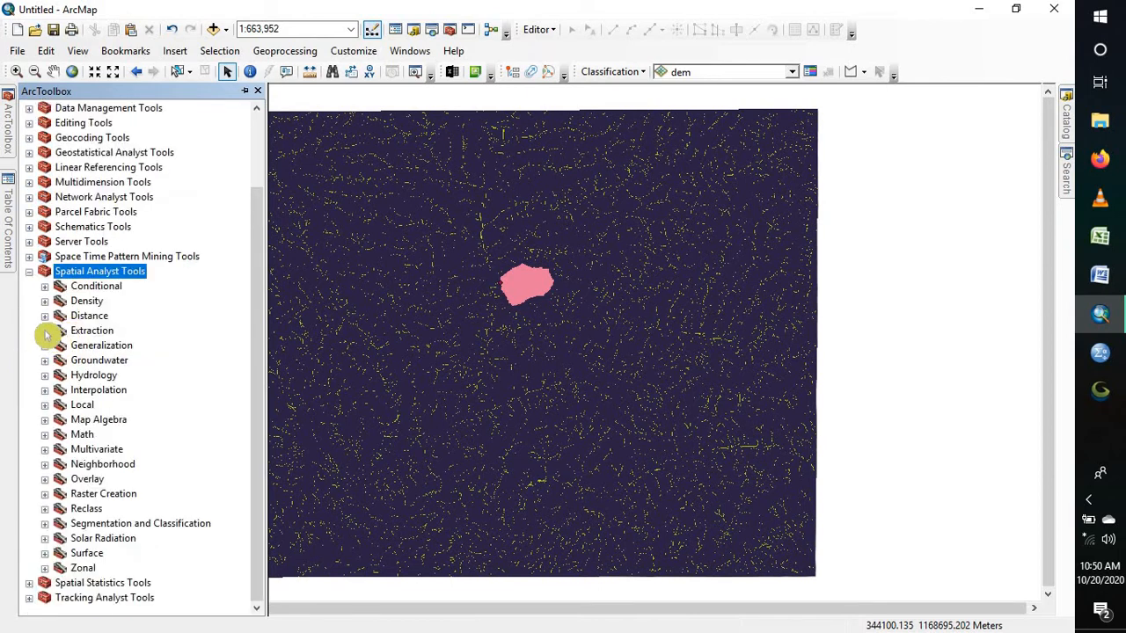
click(45, 332)
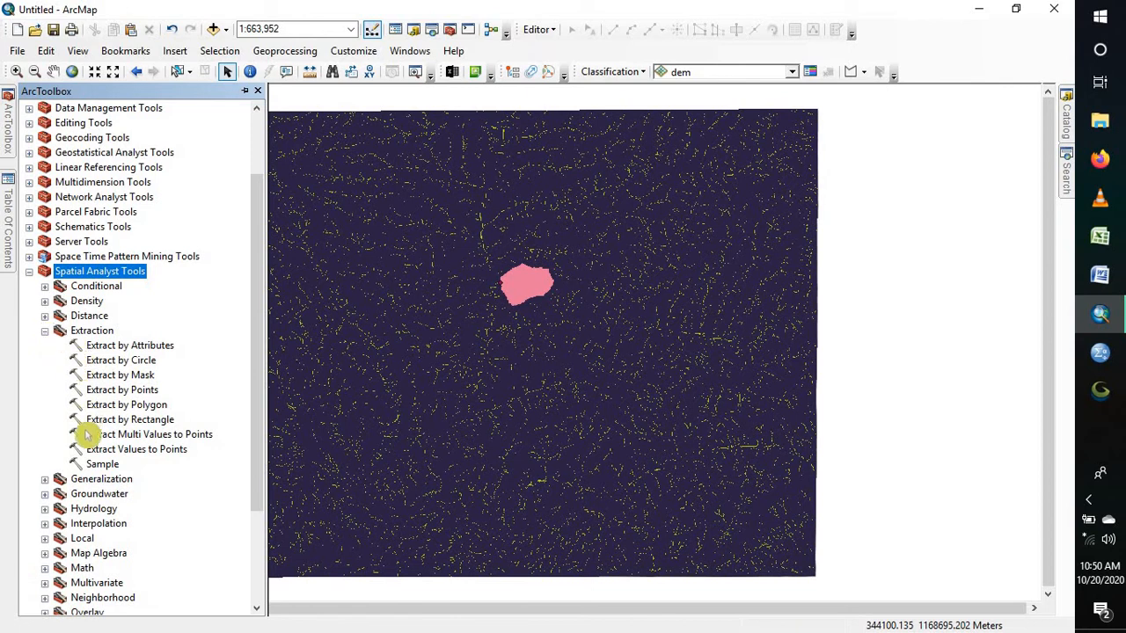
double_click(139, 377)
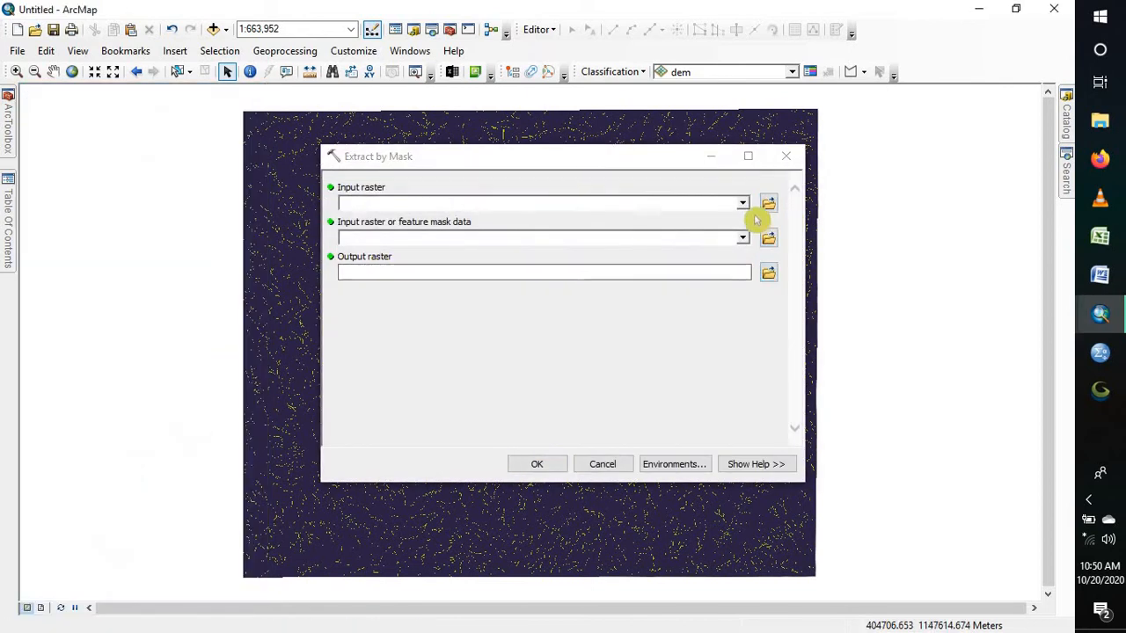
Extract the facc_500 raster with watershed as the mask, saving the output raster as Facc_wsh in the DEM_tutor folder
click(743, 204)
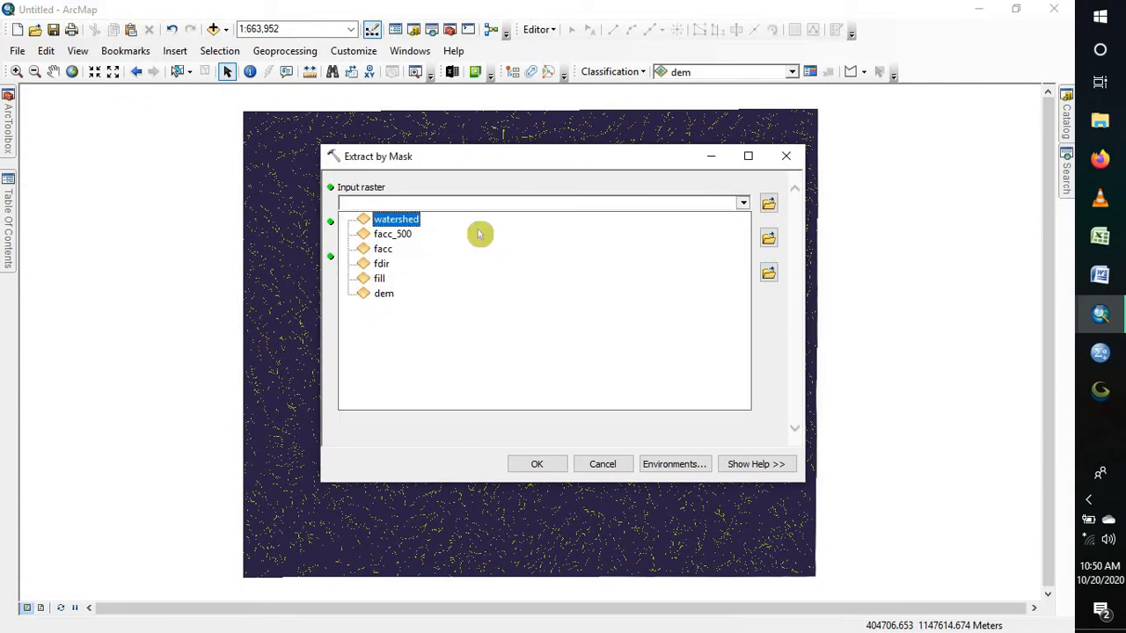
click(387, 234)
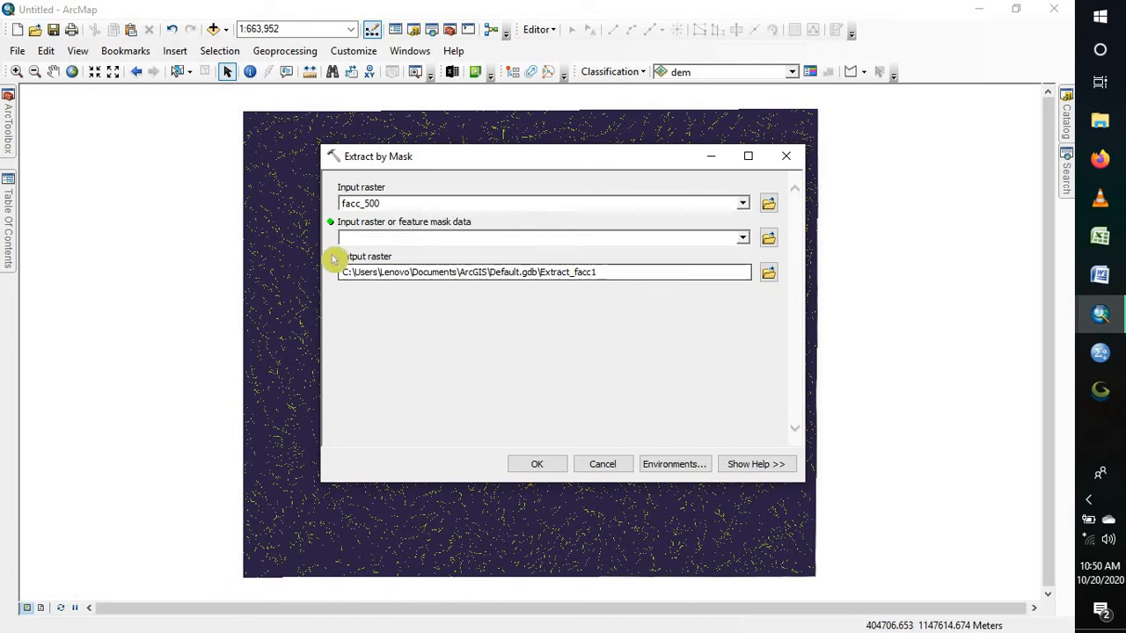
click(743, 240)
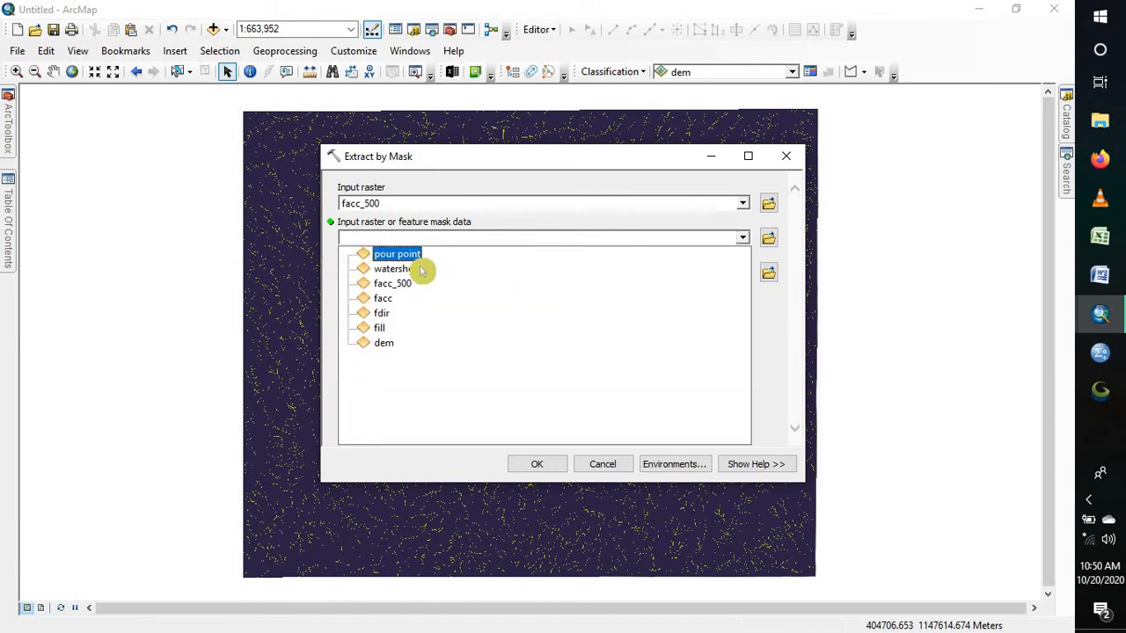
click(405, 269)
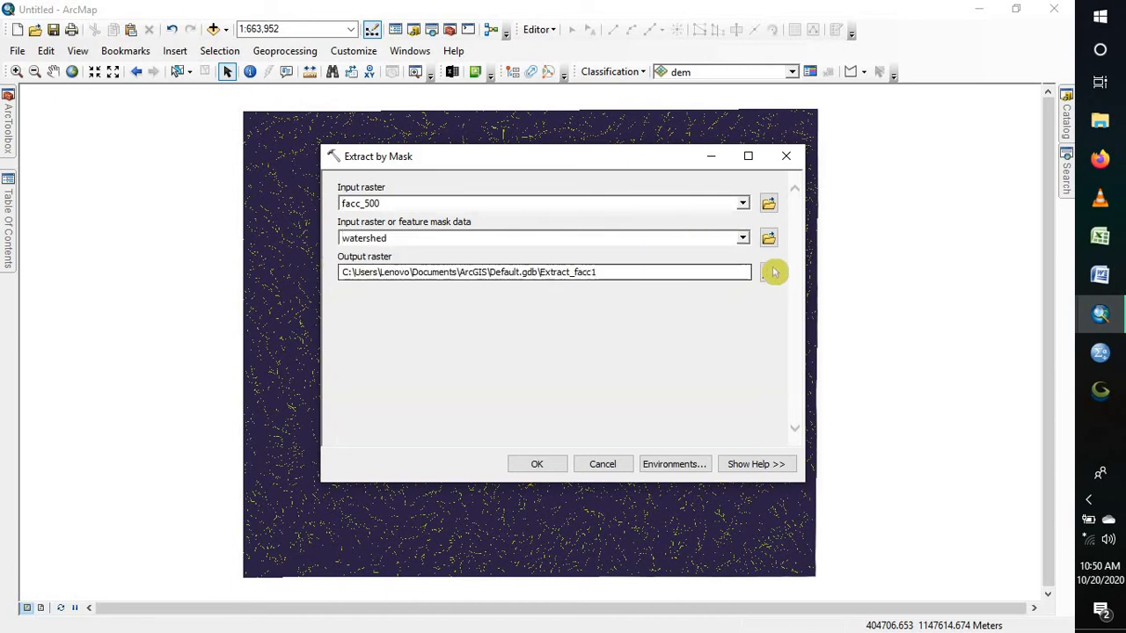
click(769, 272)
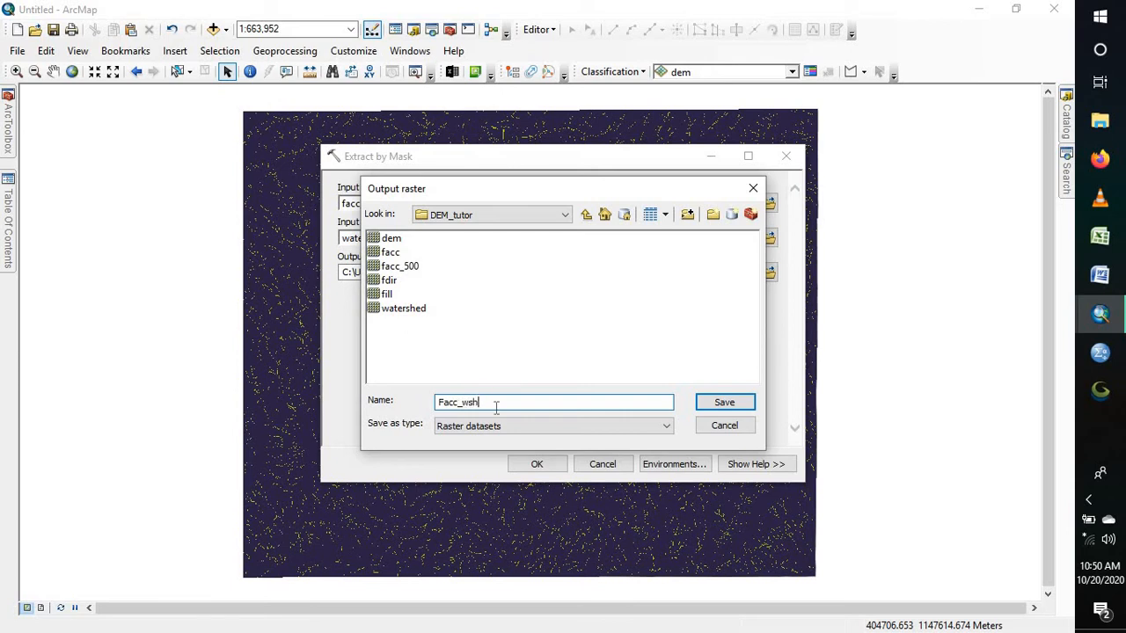
click(717, 403)
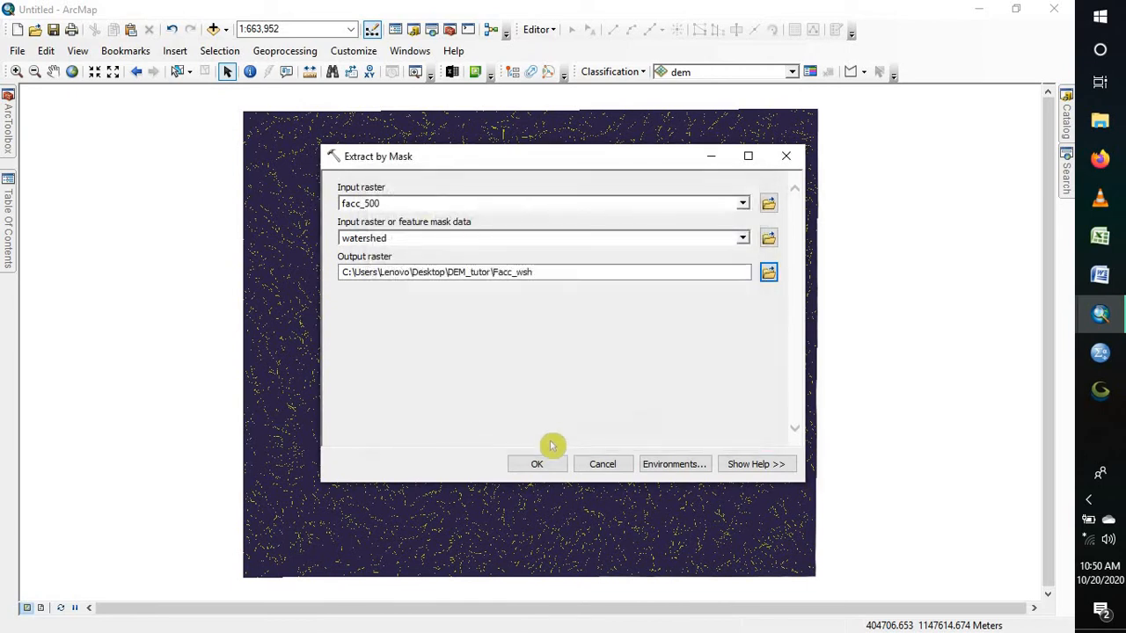
click(541, 466)
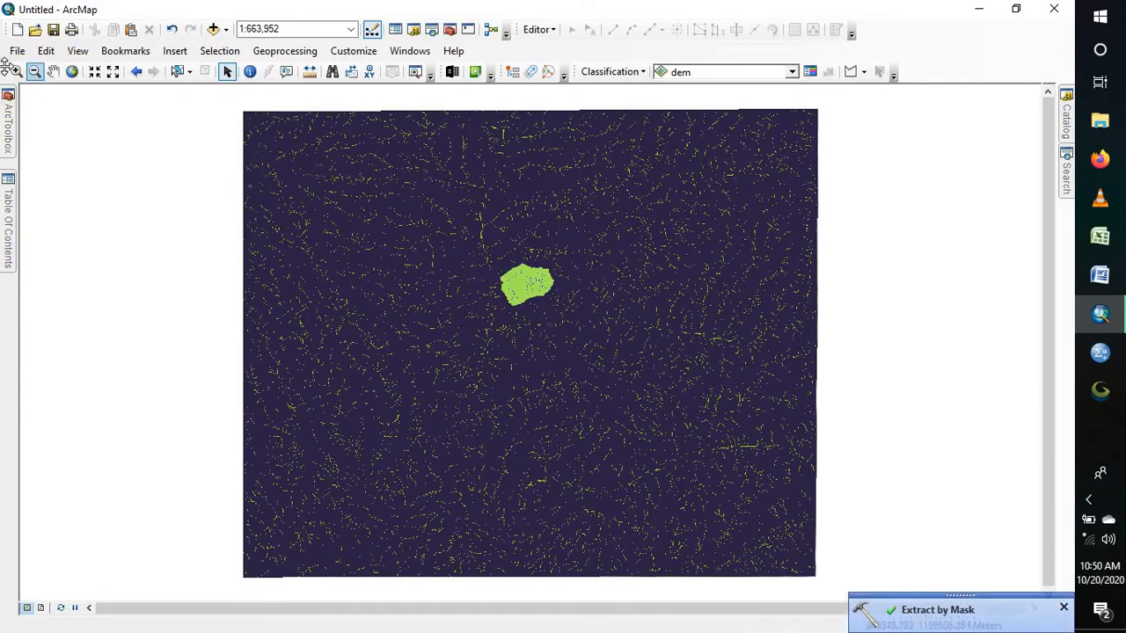
Extract the dem raster by mask with watershed as the mask data, saving the output raster as Dem_wsh in the DEM_tutor folder
click(16, 71)
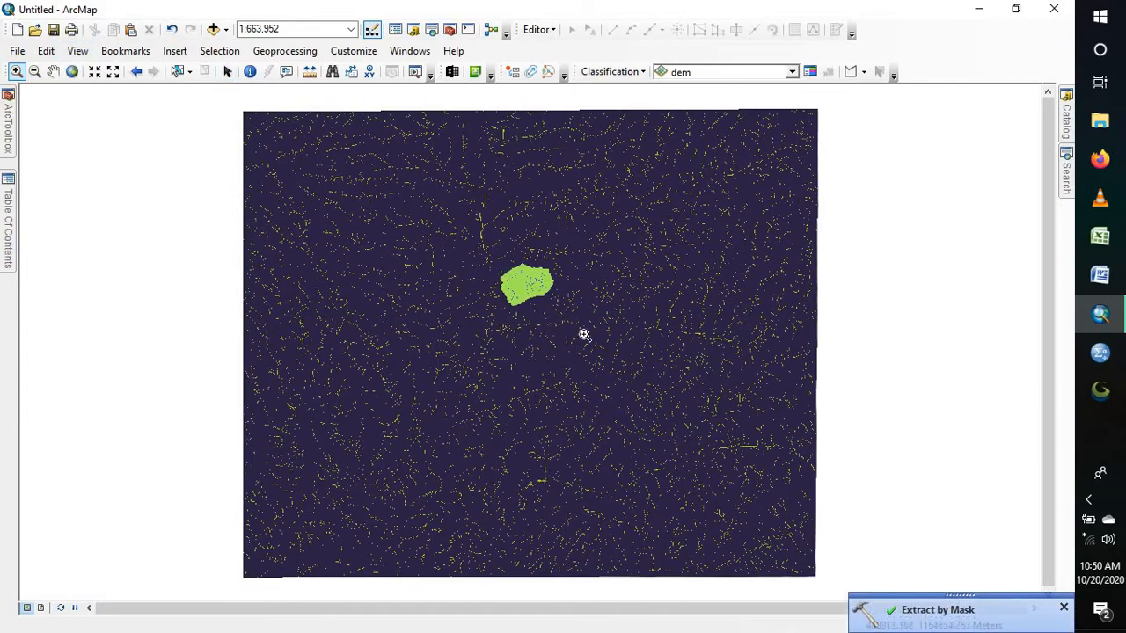
drag(466, 243, 583, 340)
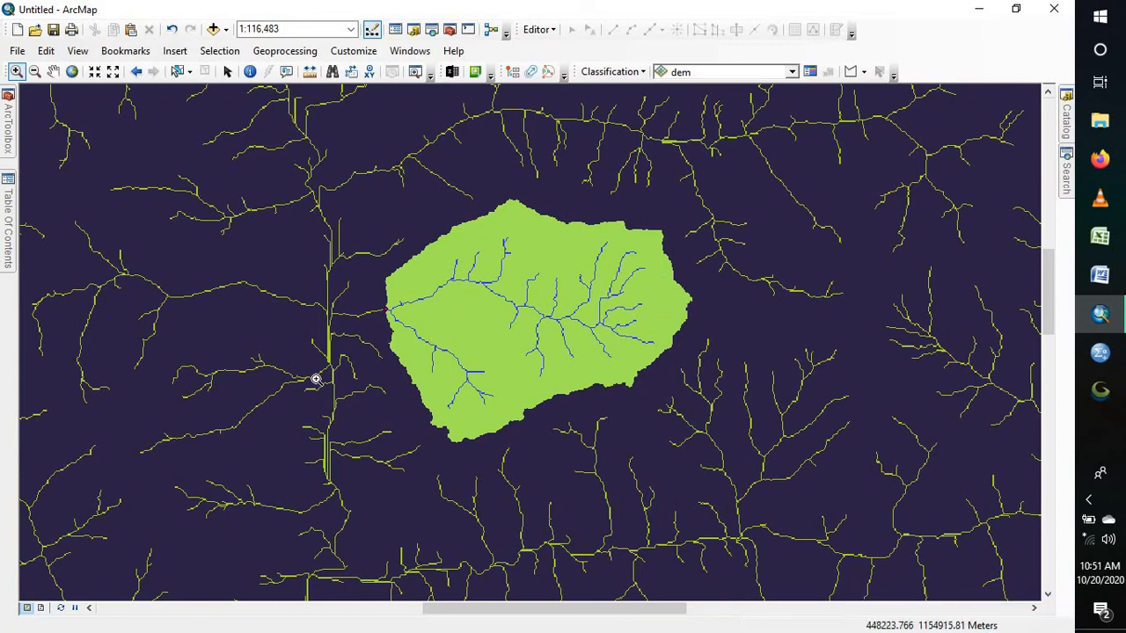
click(5, 112)
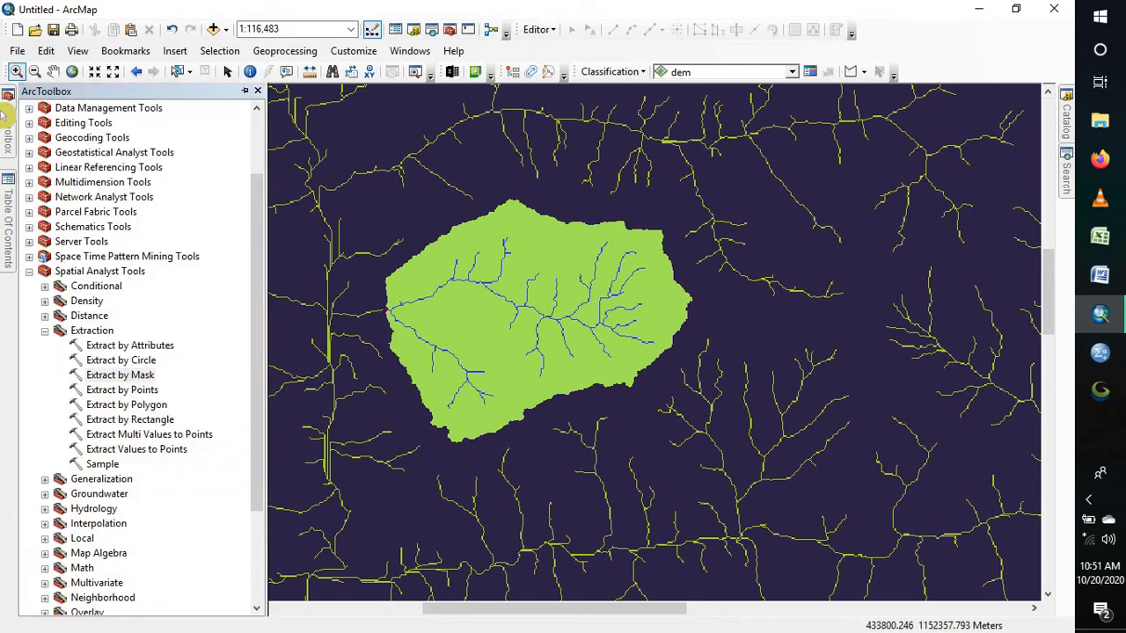
double_click(120, 376)
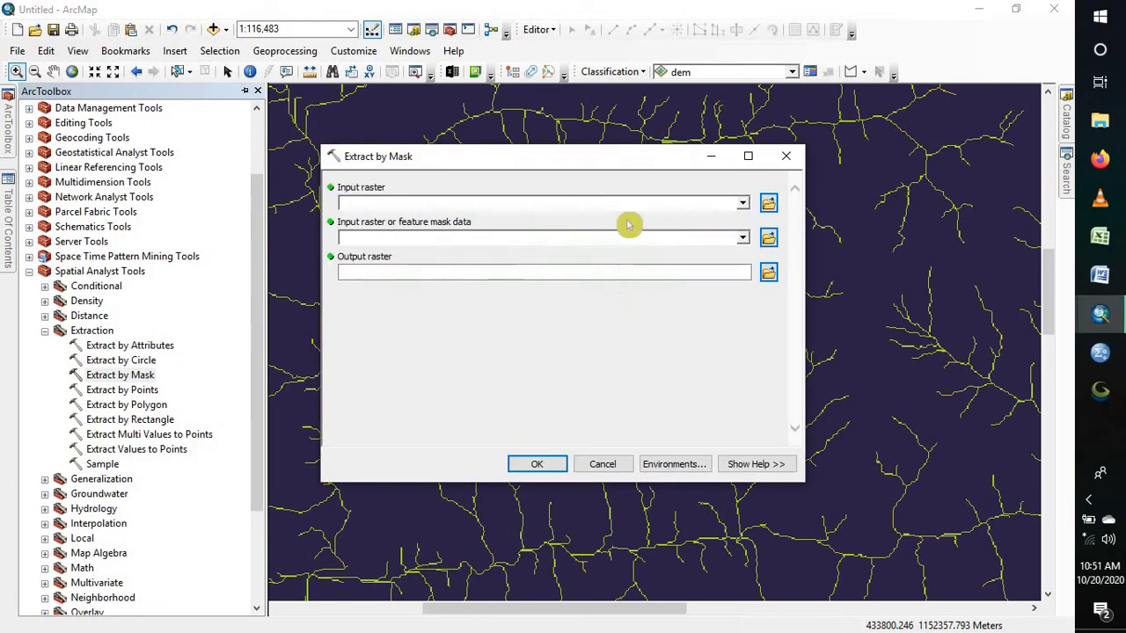
click(741, 205)
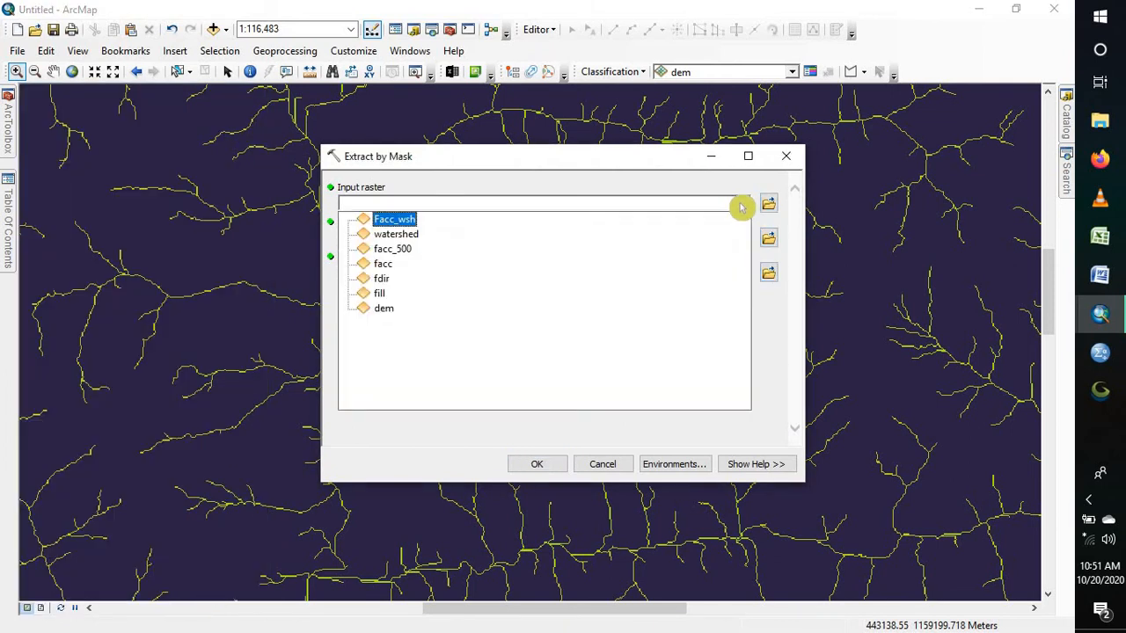
click(387, 308)
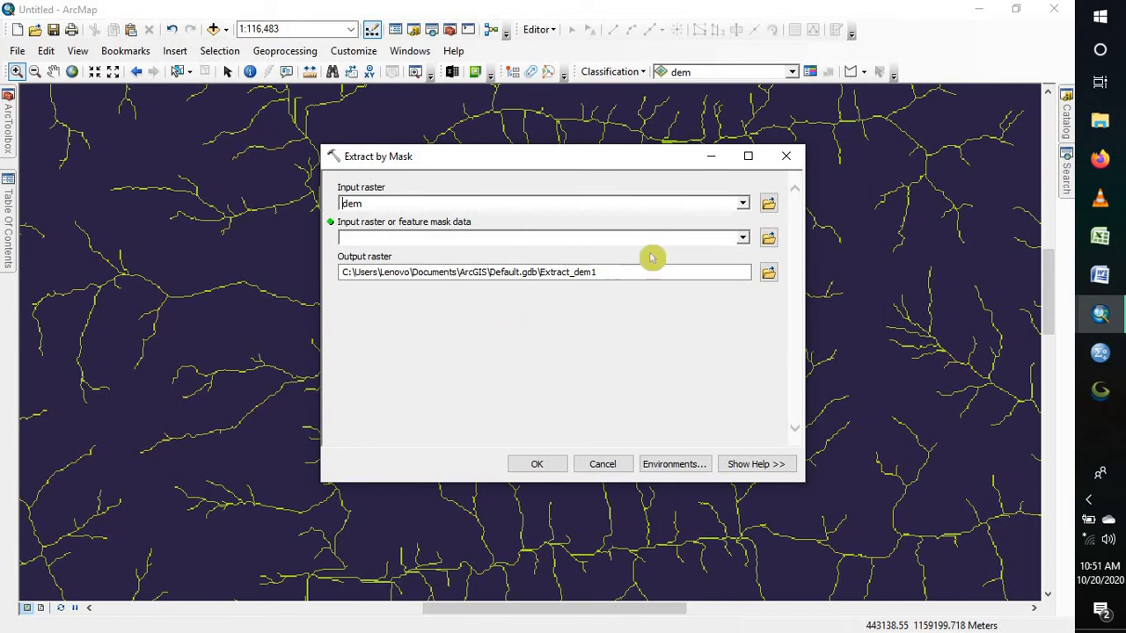
click(743, 237)
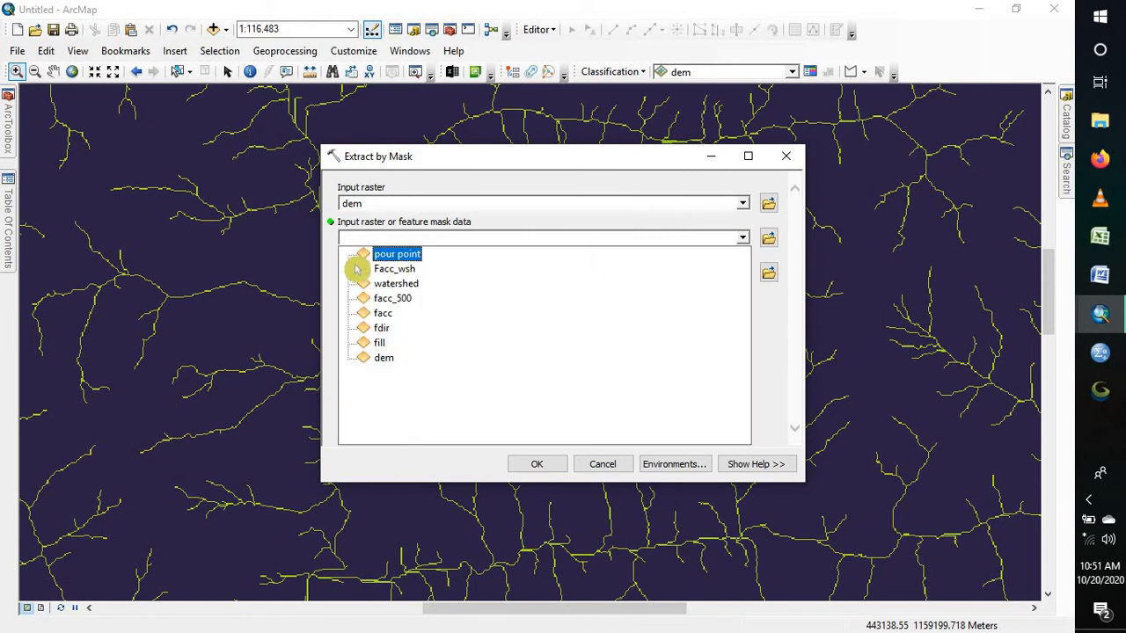
click(396, 283)
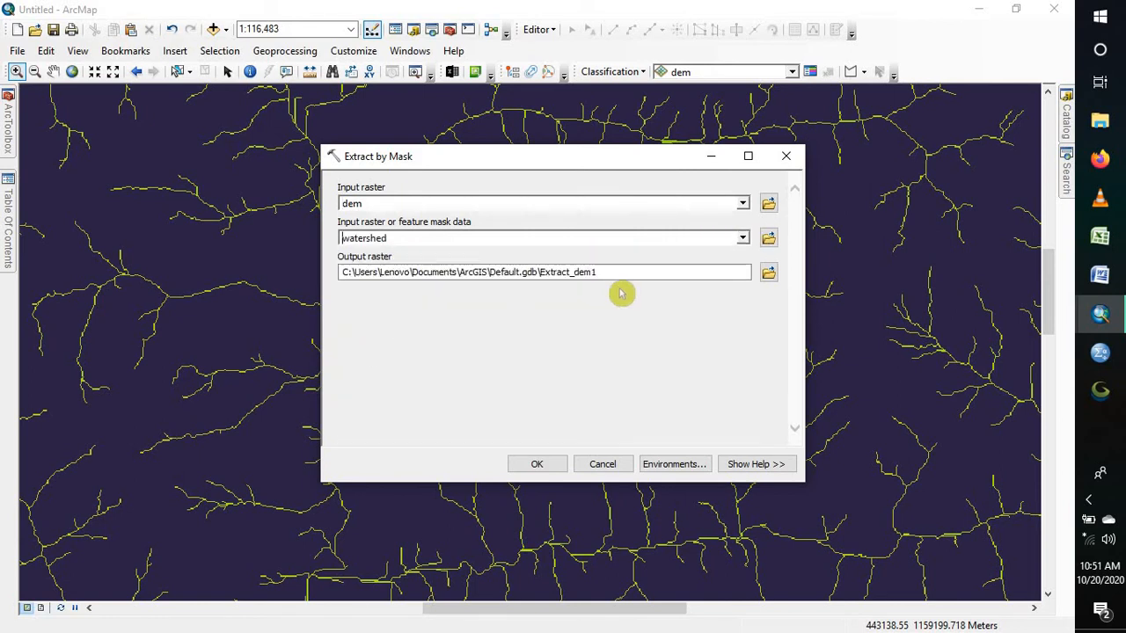
click(768, 274)
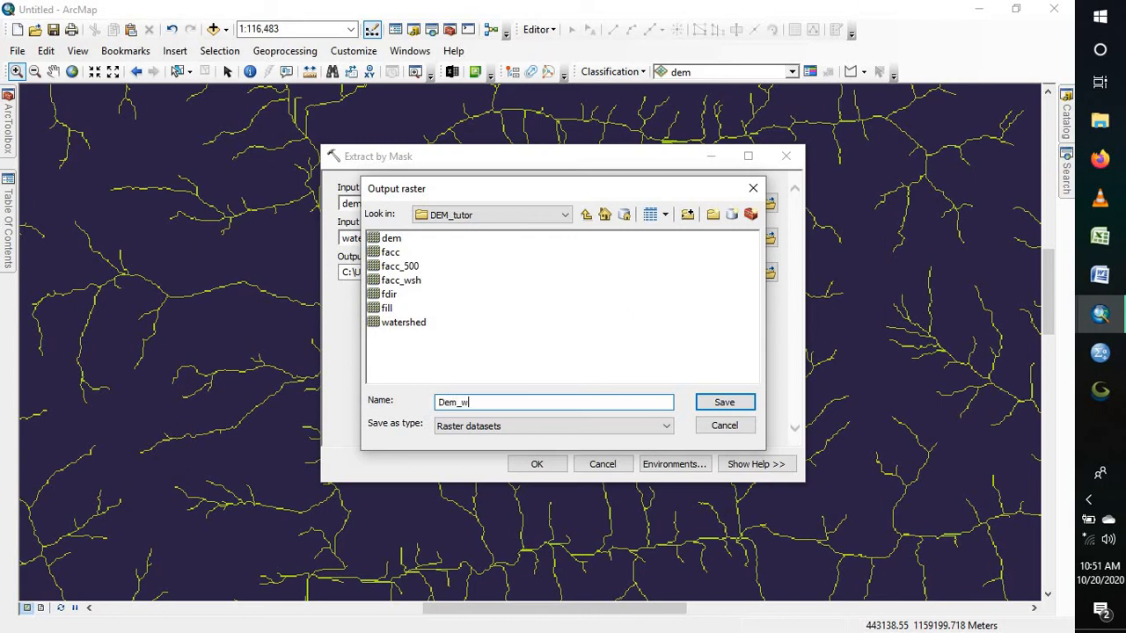
click(742, 404)
click(538, 464)
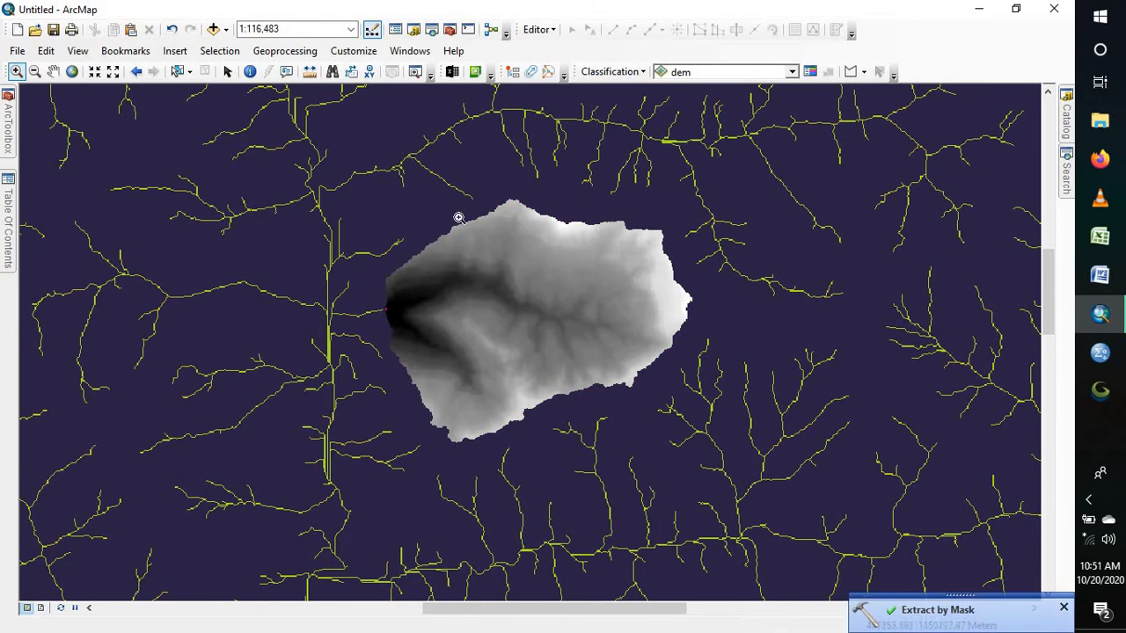
mouse_move(4, 216)
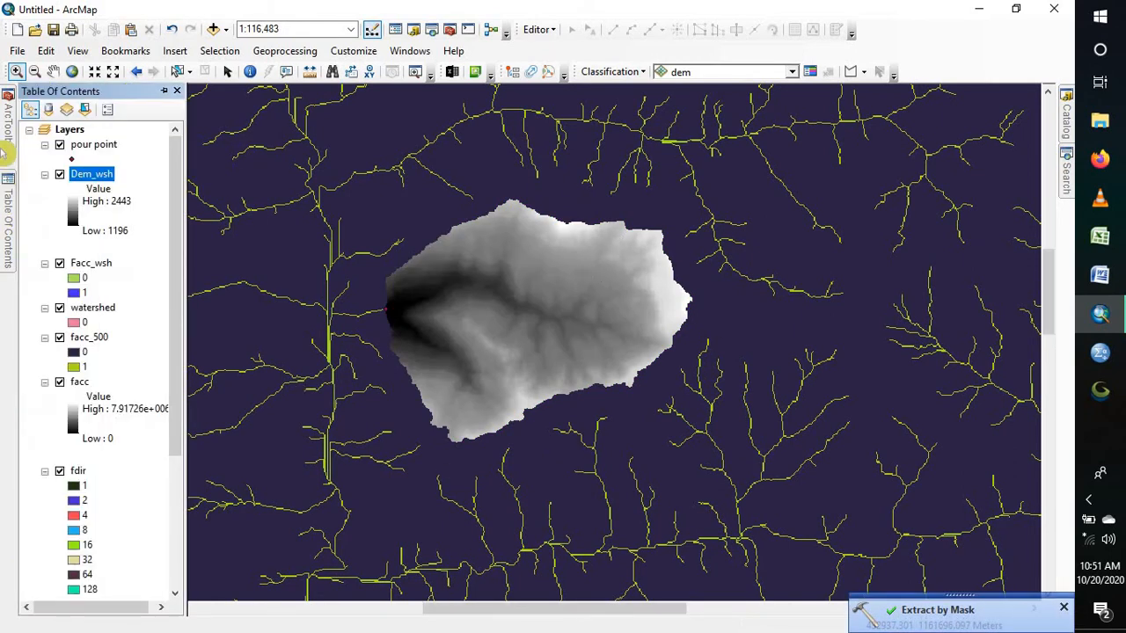
mouse_move(5, 152)
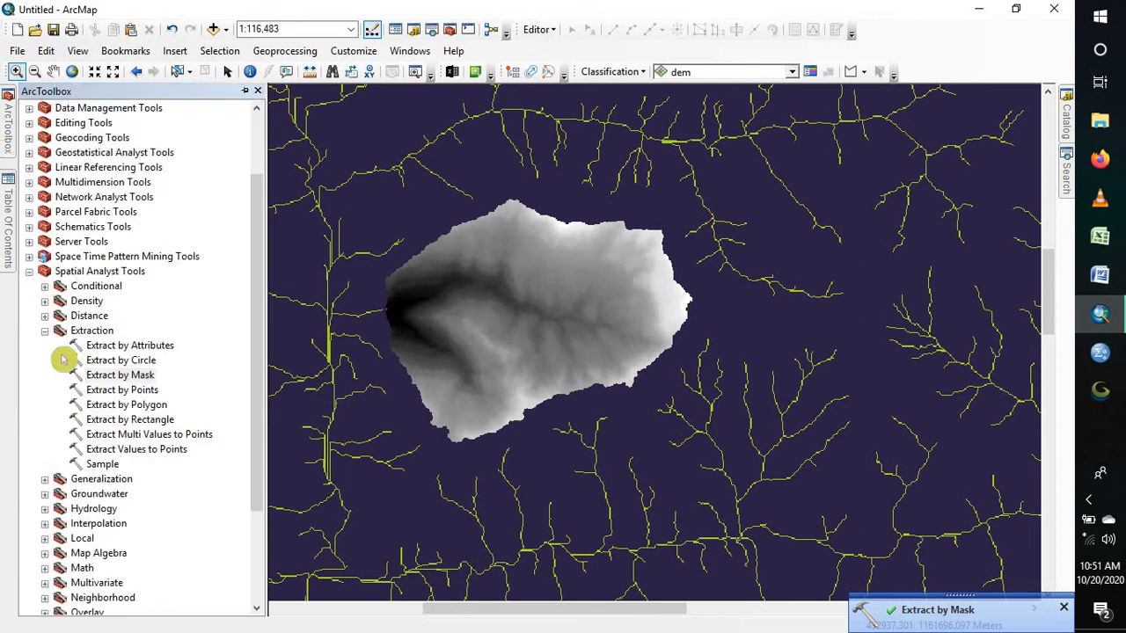
double_click(132, 375)
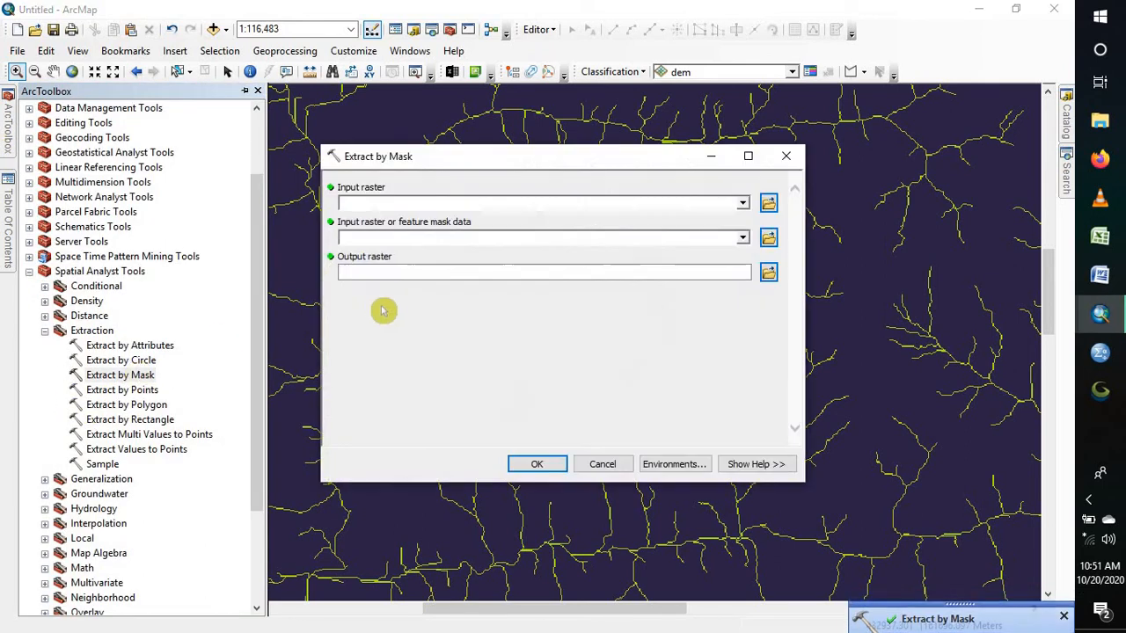
click(746, 208)
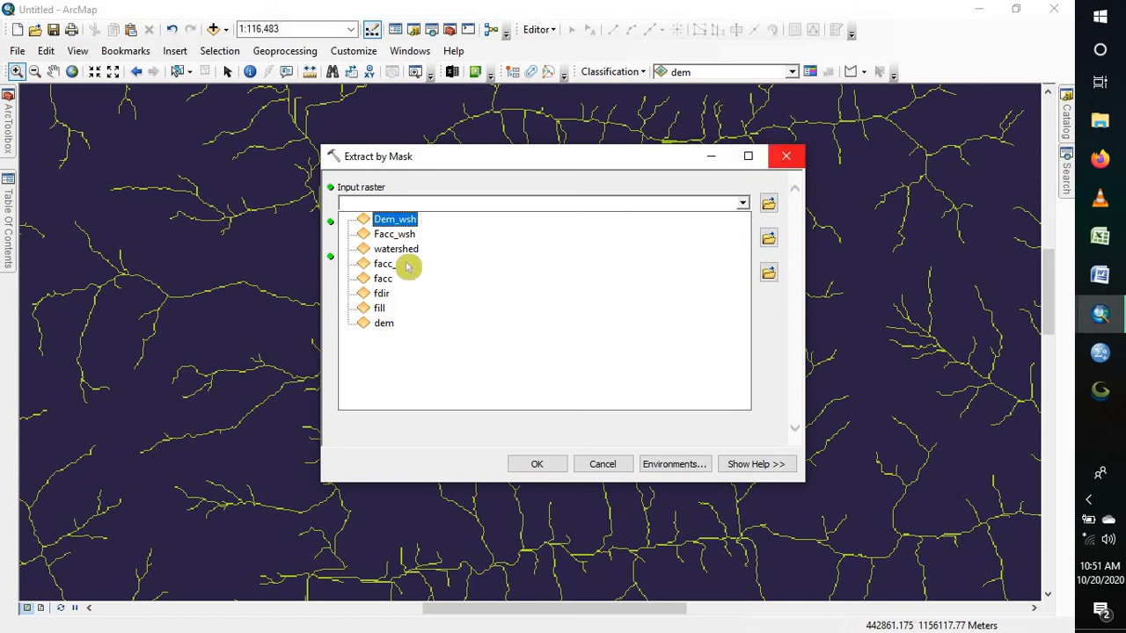
click(619, 202)
click(786, 157)
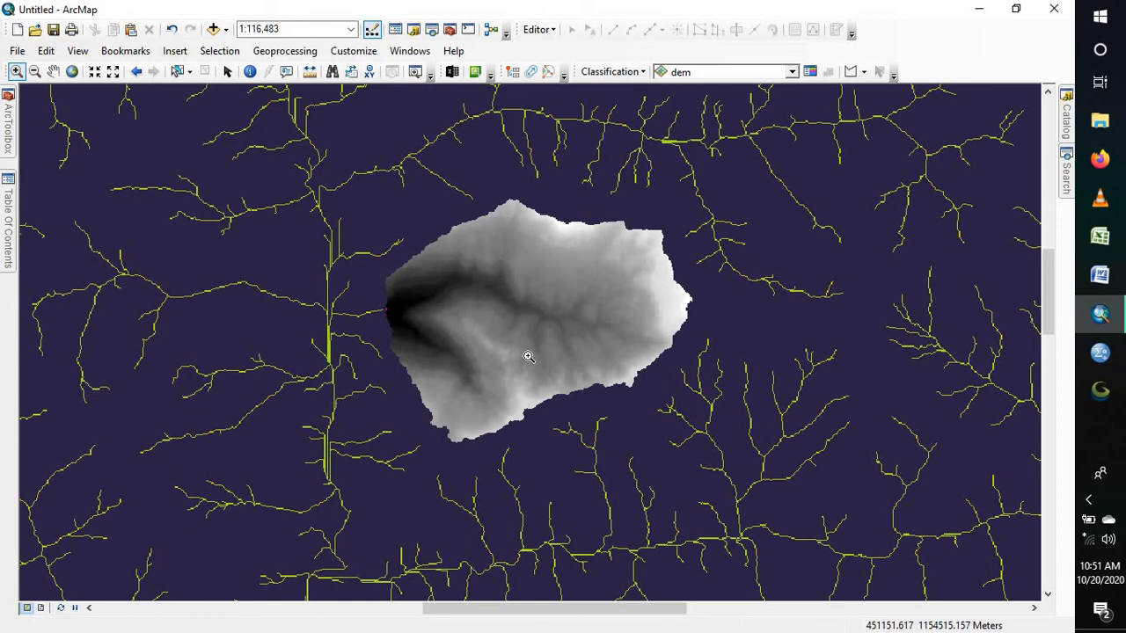
Open the Raster to Polygon tool from the From Raster toolset of the Conversion Tools
click(4, 204)
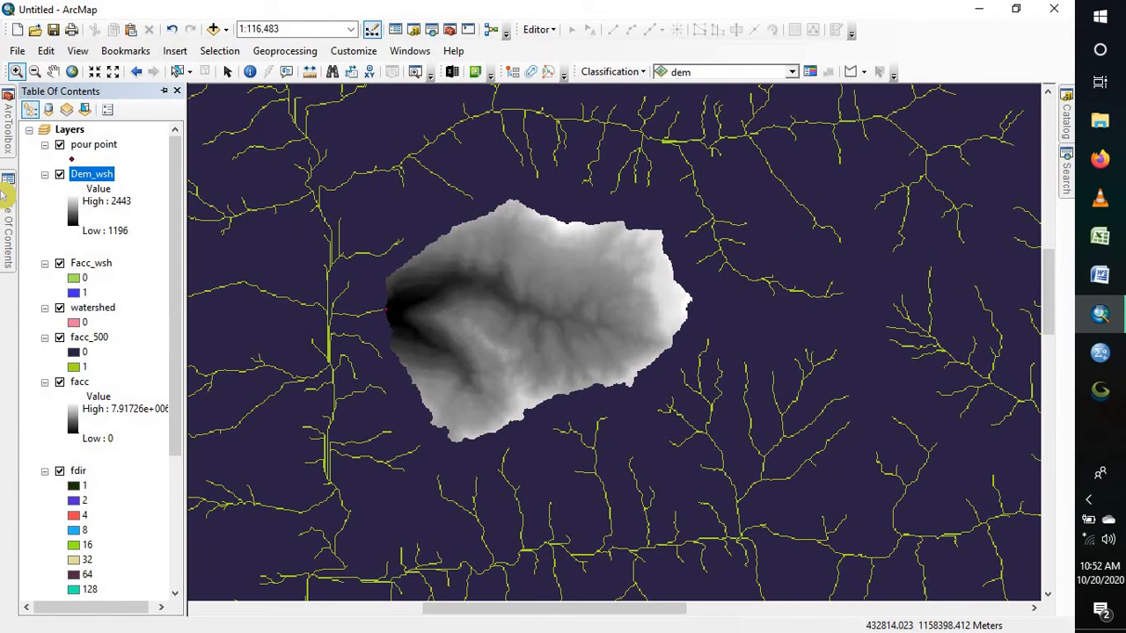
click(7, 132)
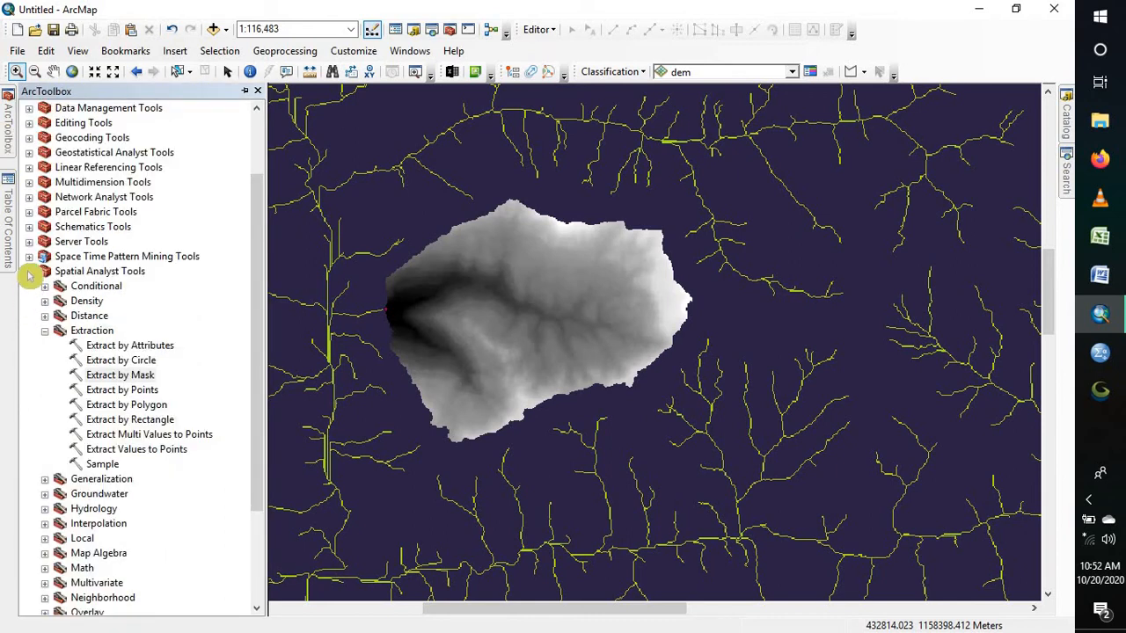
click(29, 271)
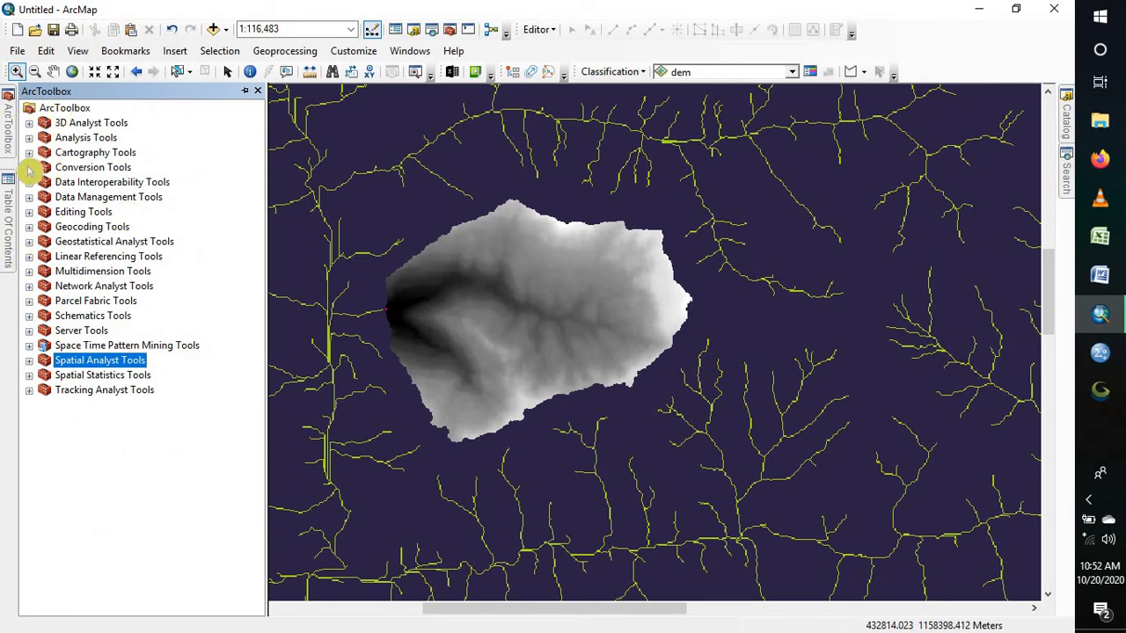
click(29, 168)
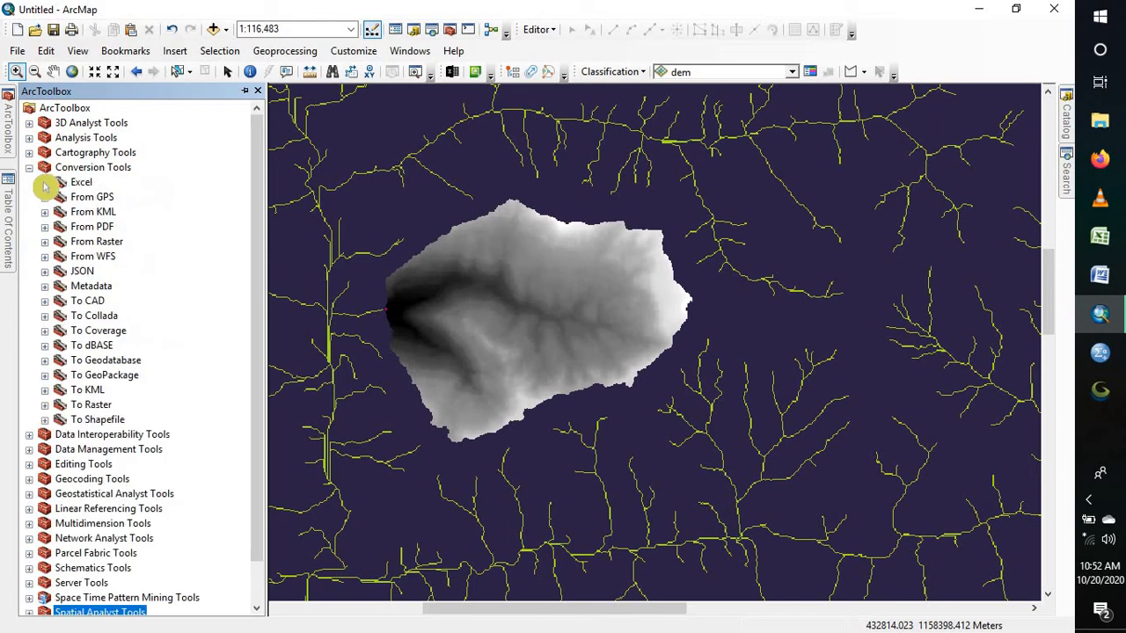
click(45, 242)
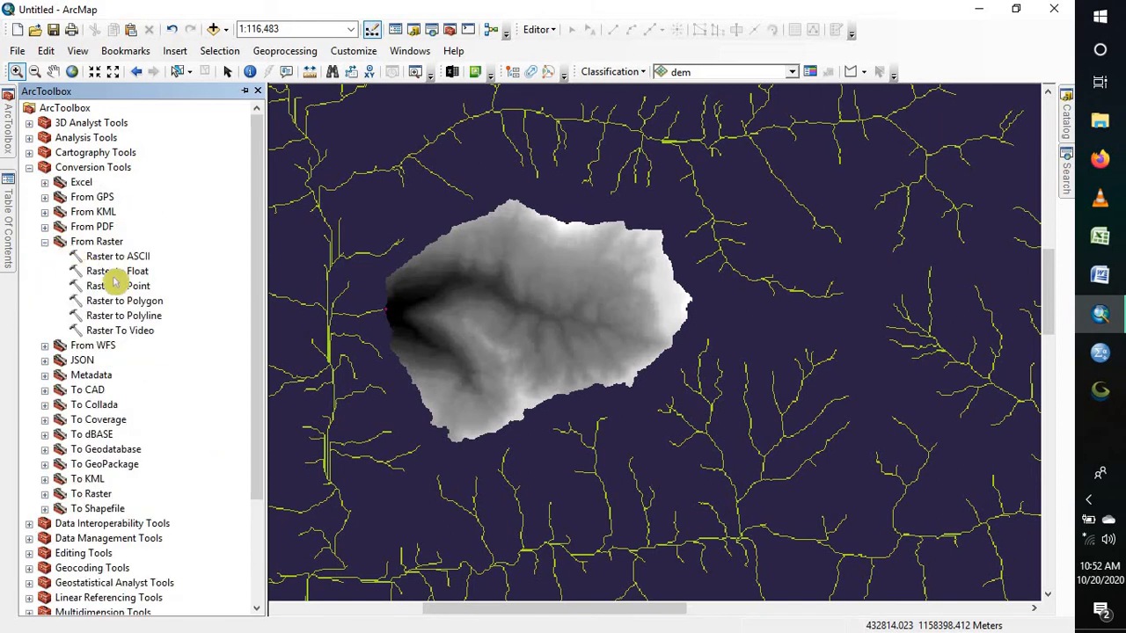
double_click(125, 302)
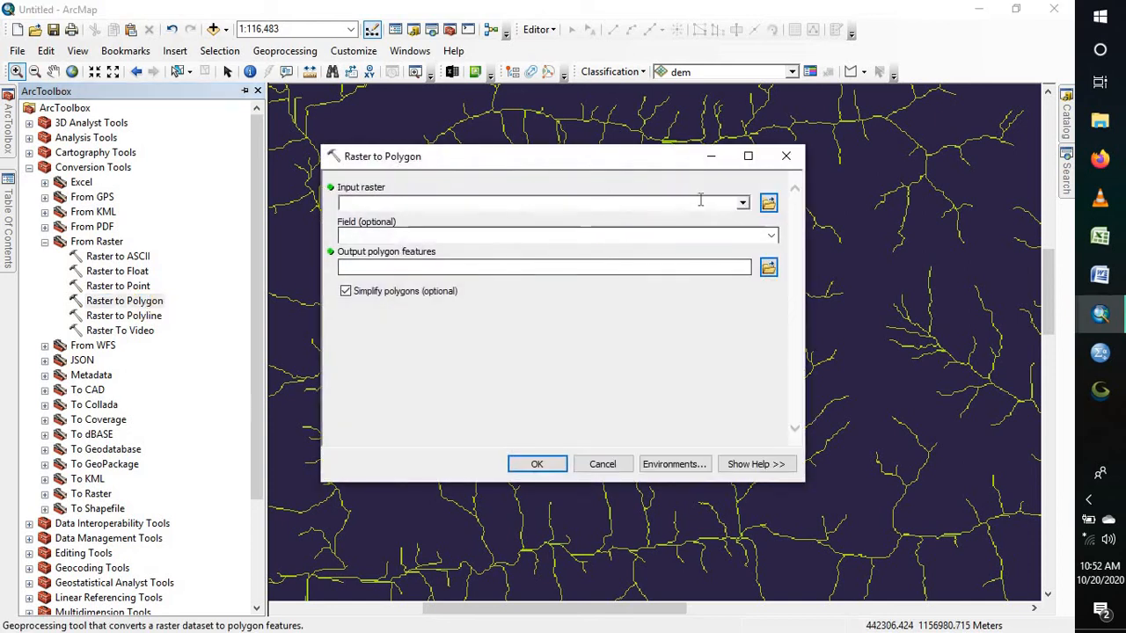
Convert the watershed raster to polygons using the VALUE field with simplified polygons, saving the output as watershed_shp in the DEM_tutor folder
click(741, 204)
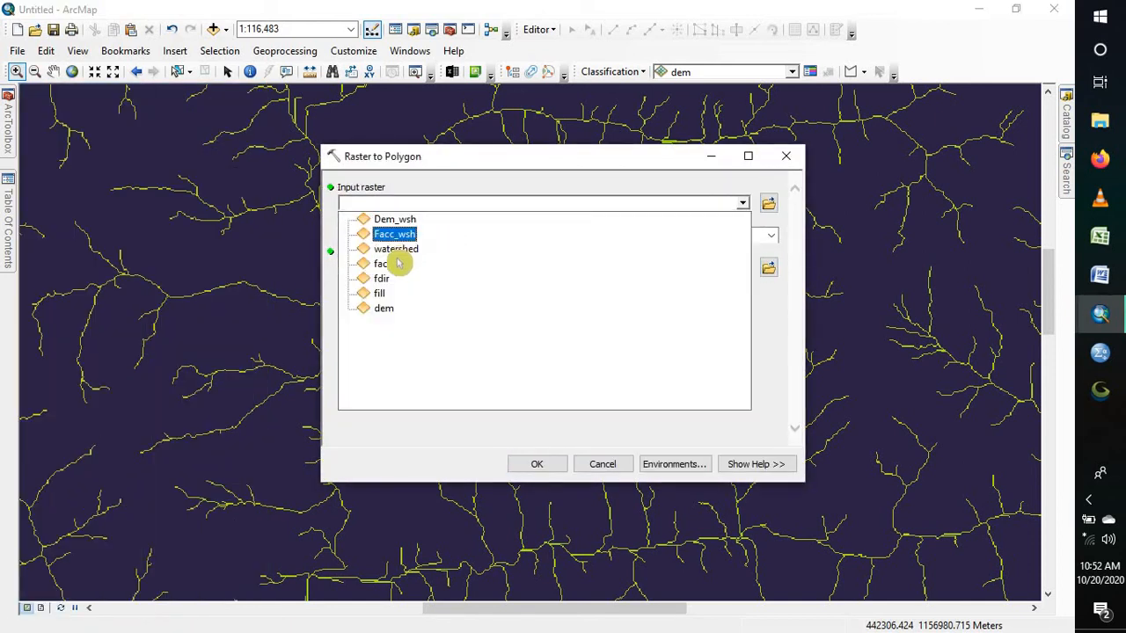
click(352, 253)
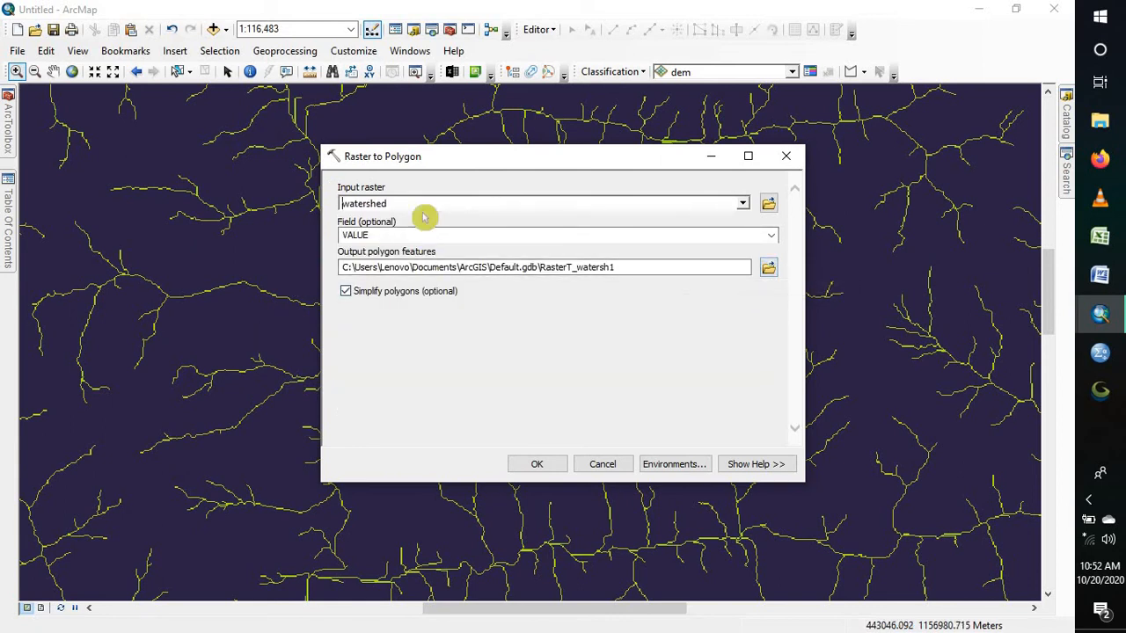
click(766, 268)
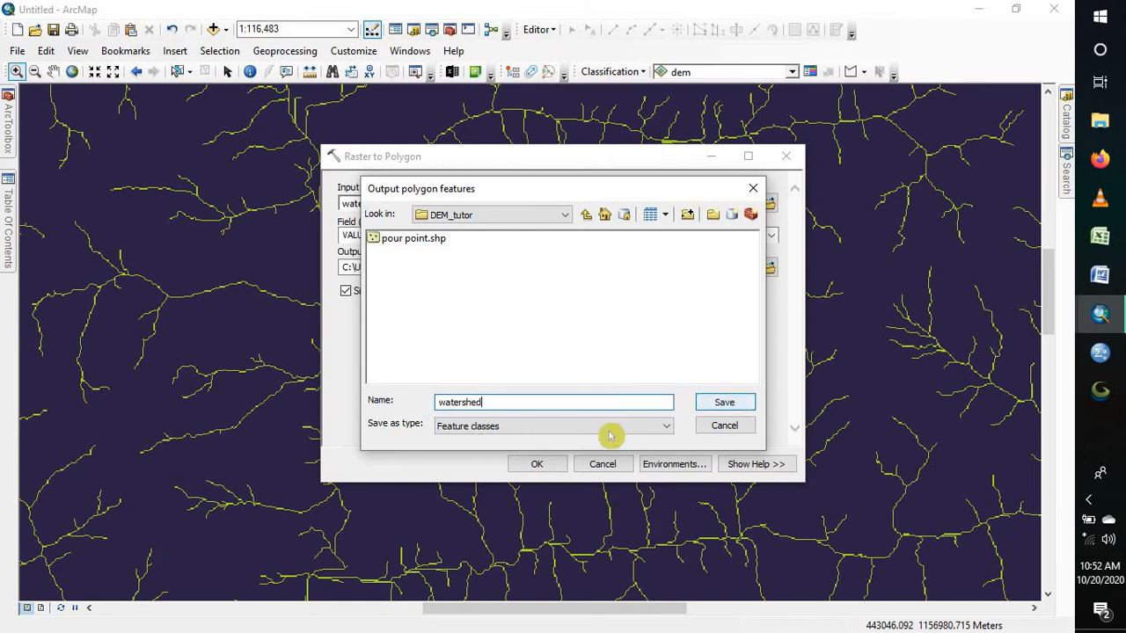
key(Return)
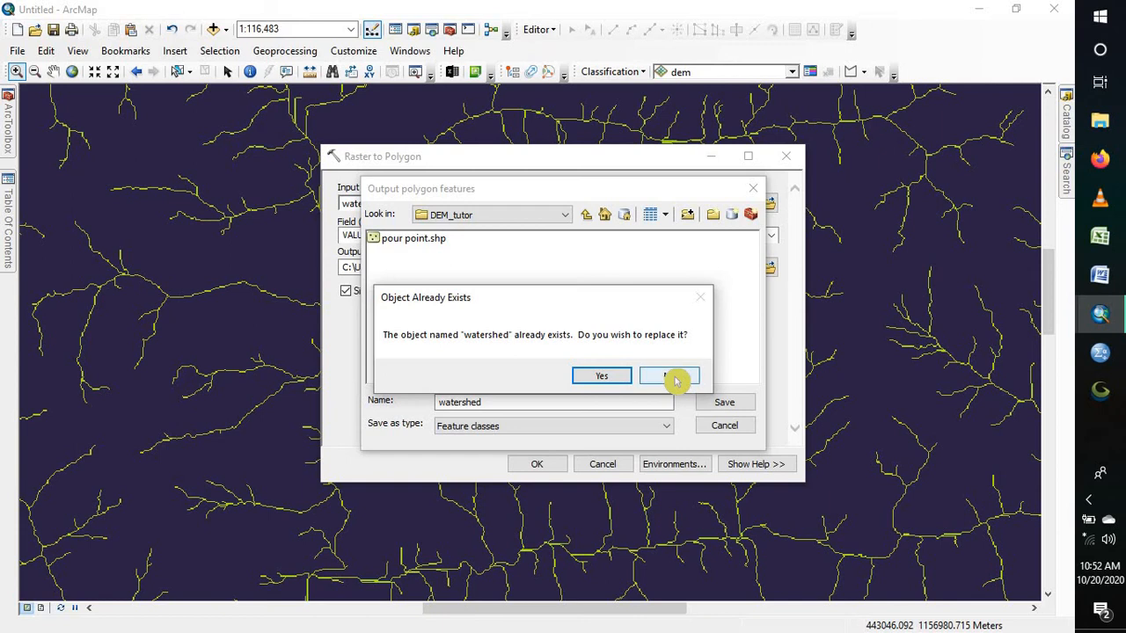
click(676, 380)
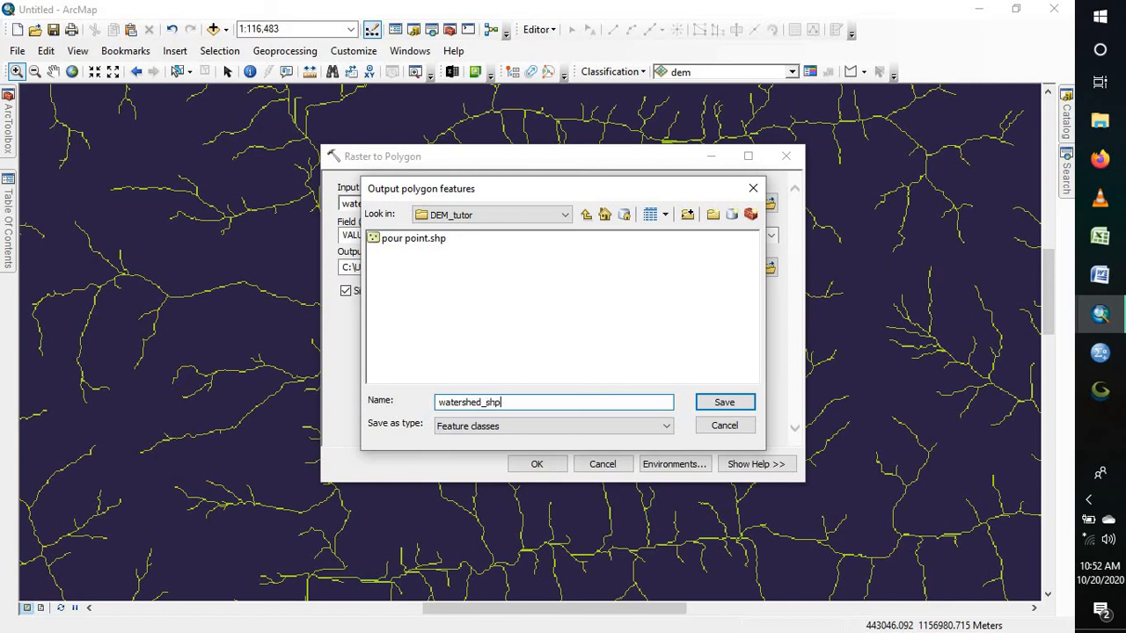
click(739, 402)
click(544, 464)
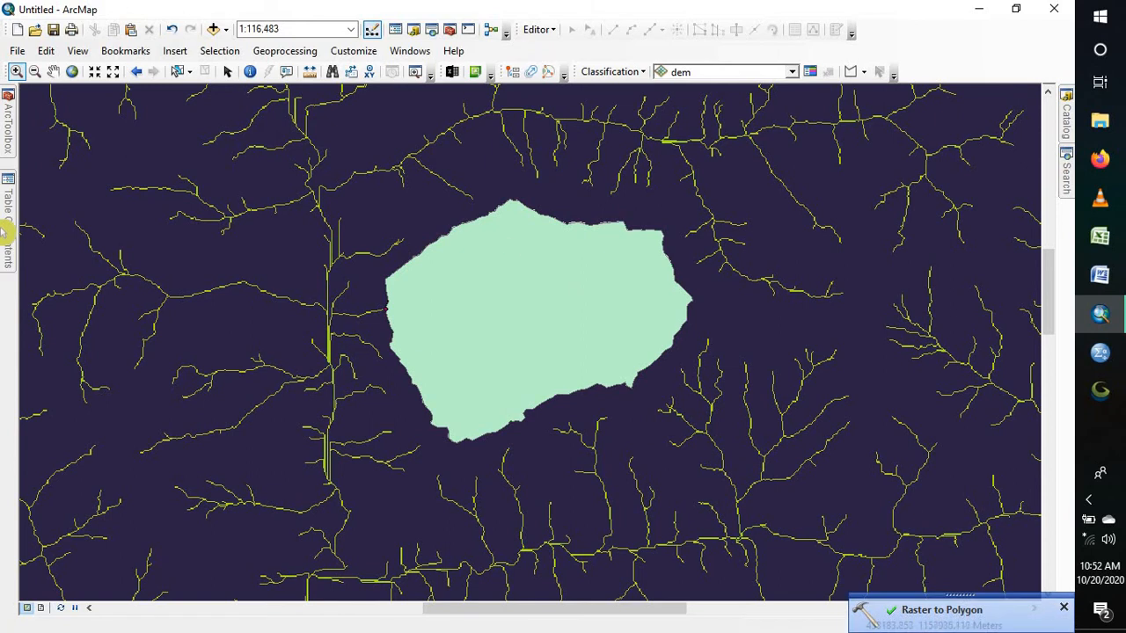
Remove the pour point, watershed and facc_500 layers from the map
mouse_move(5, 231)
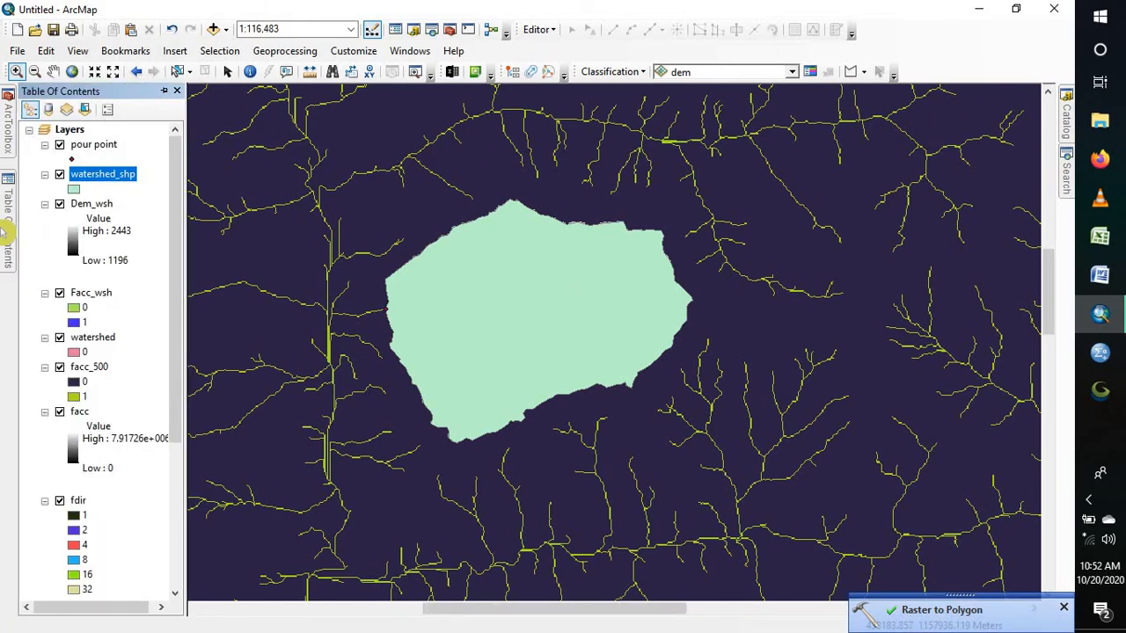
ctrl+click(92, 144)
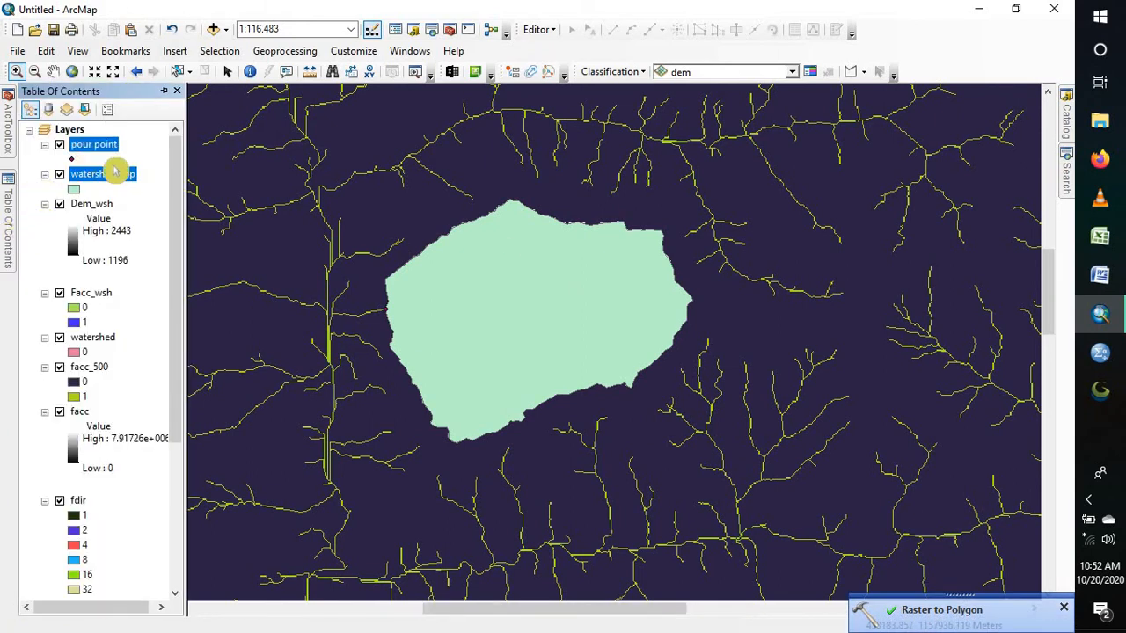
right_click(114, 169)
click(124, 174)
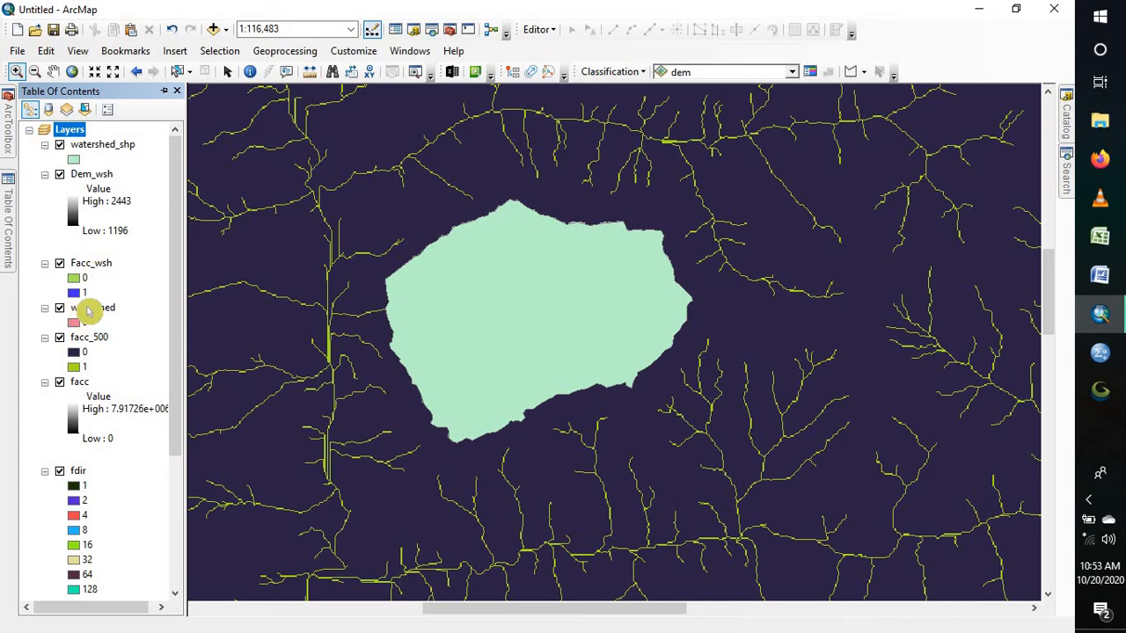
right_click(88, 309)
click(101, 335)
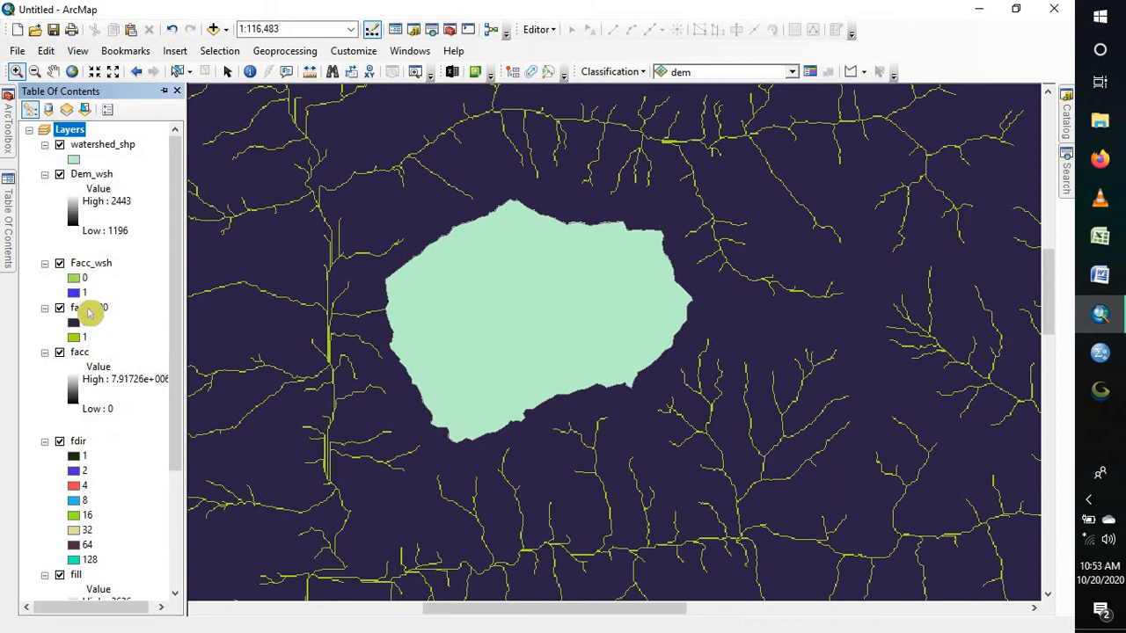
right_click(89, 313)
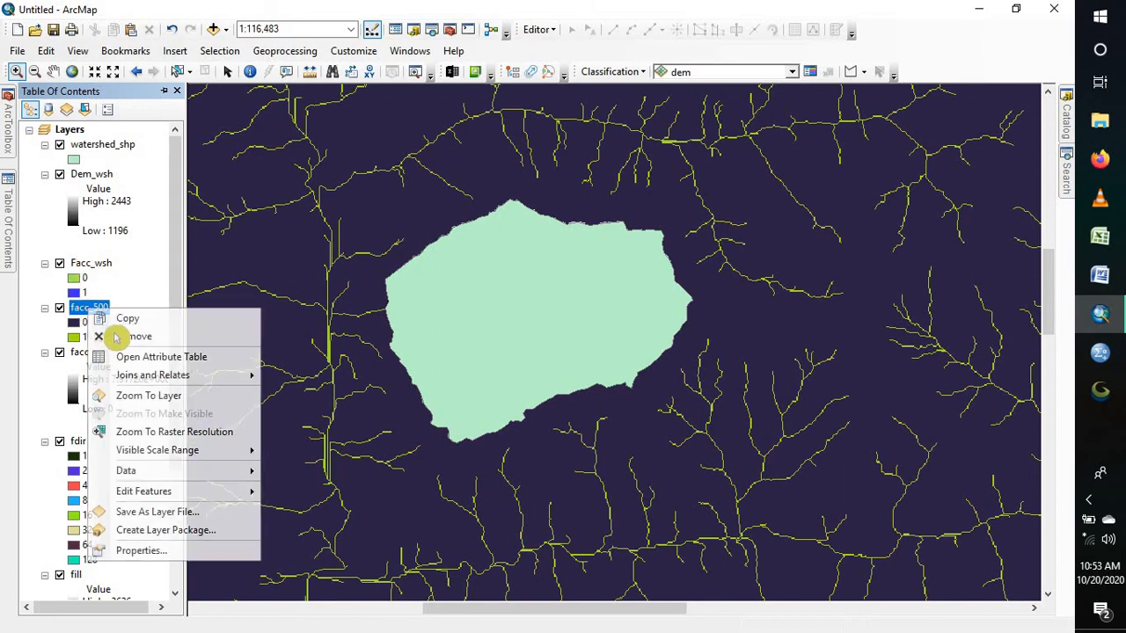
click(98, 336)
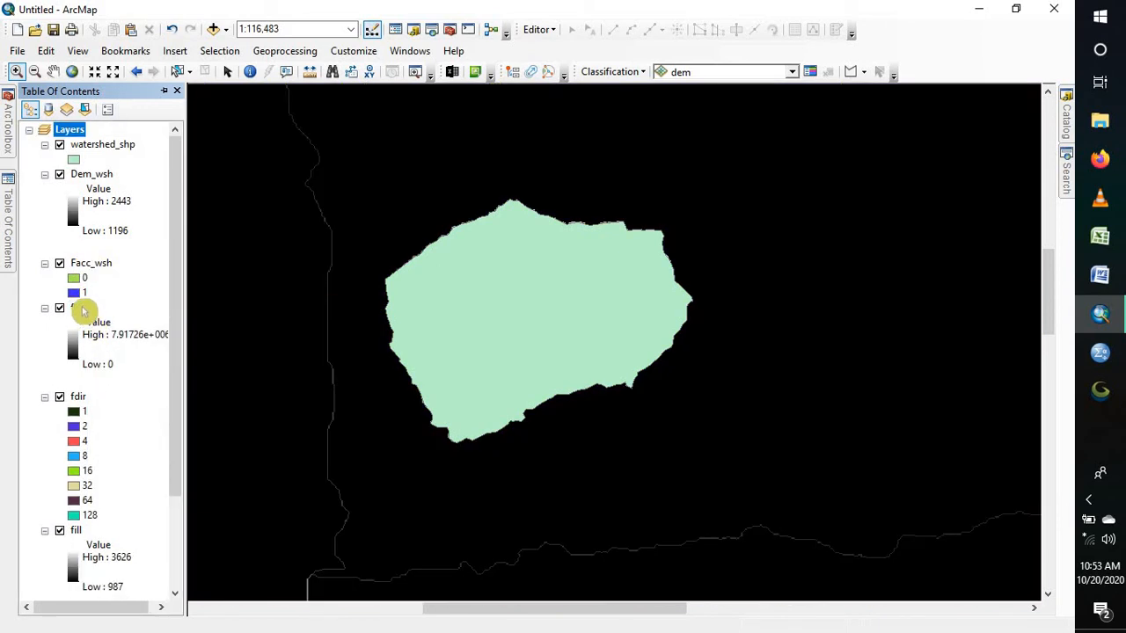
Remove the facc, fdir, fill and dem layers, keeping only the clipped rasters and the watershed polygon
click(84, 310)
right_click(84, 310)
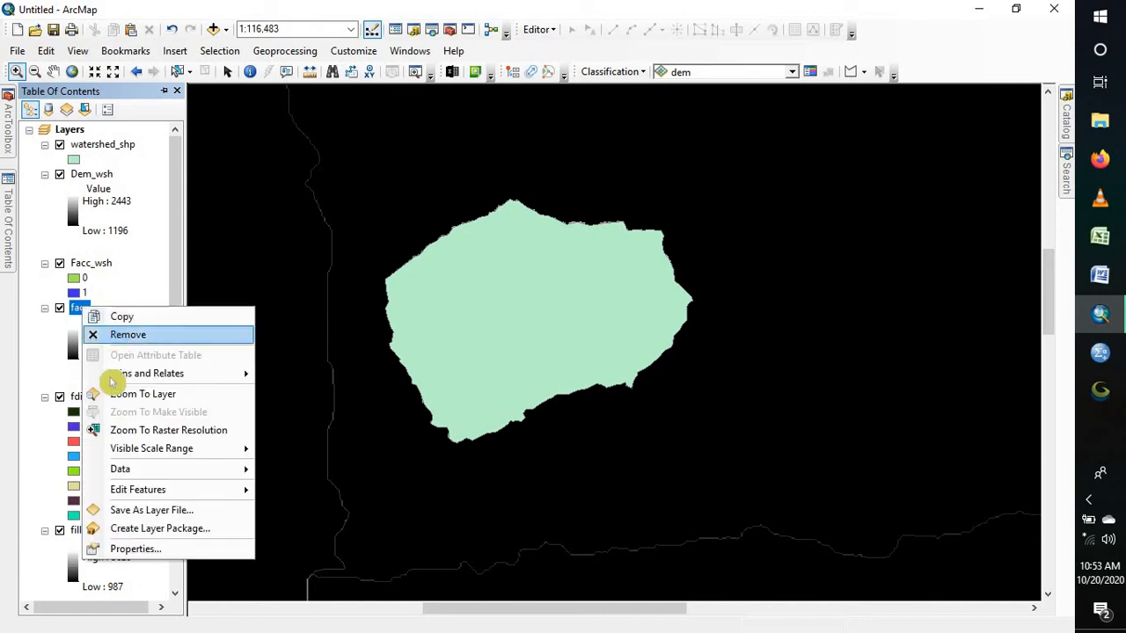
click(98, 335)
right_click(84, 309)
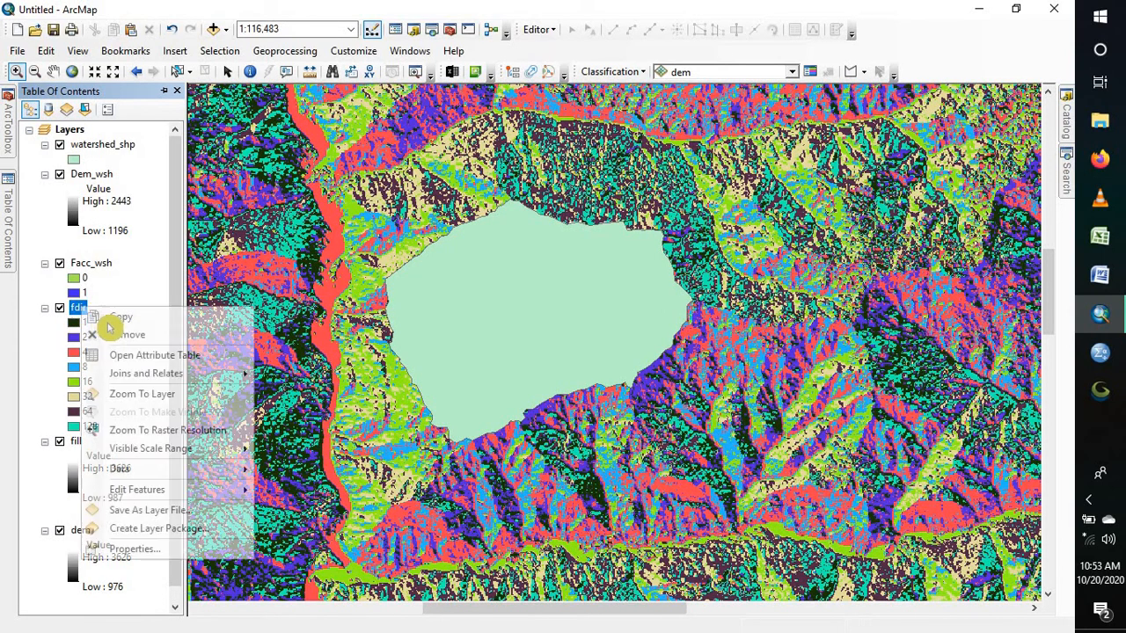
click(96, 335)
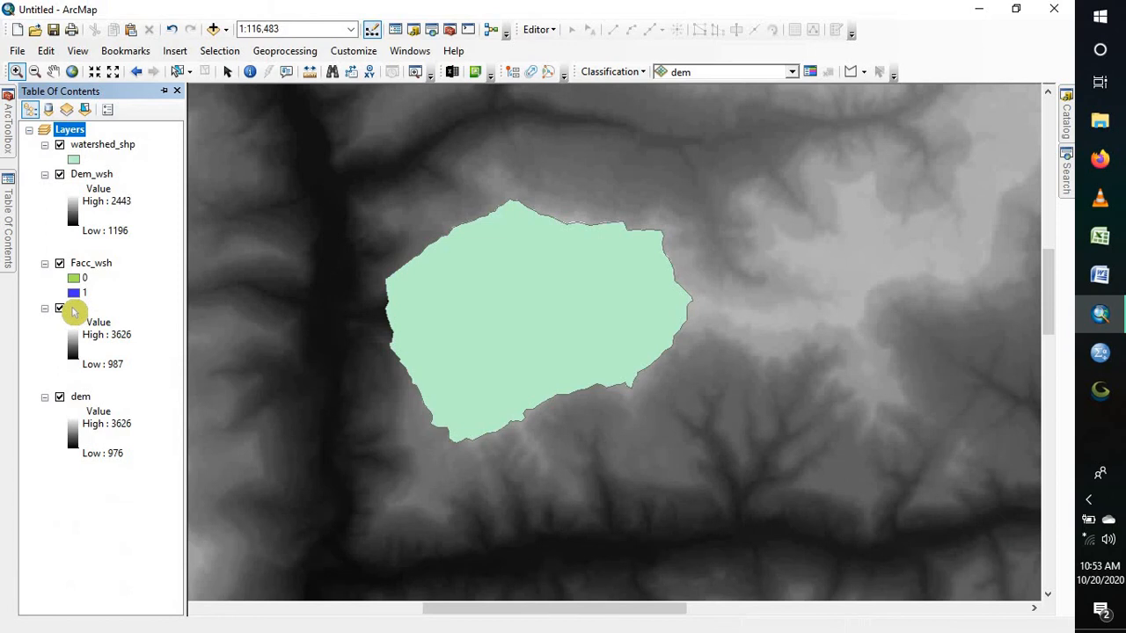
right_click(74, 310)
click(88, 334)
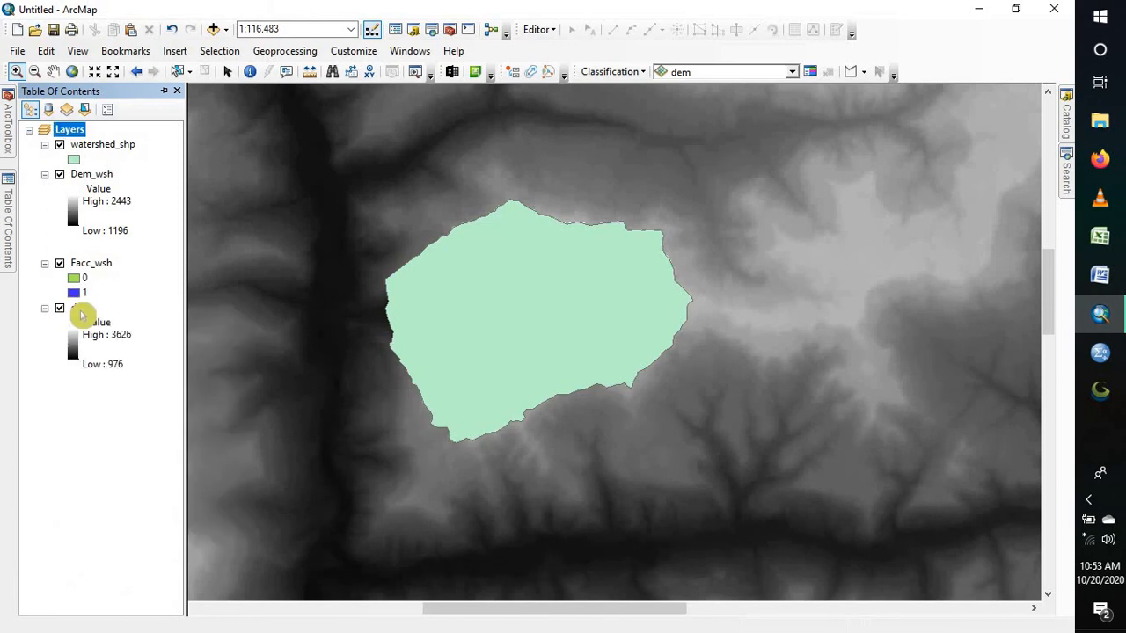
right_click(81, 310)
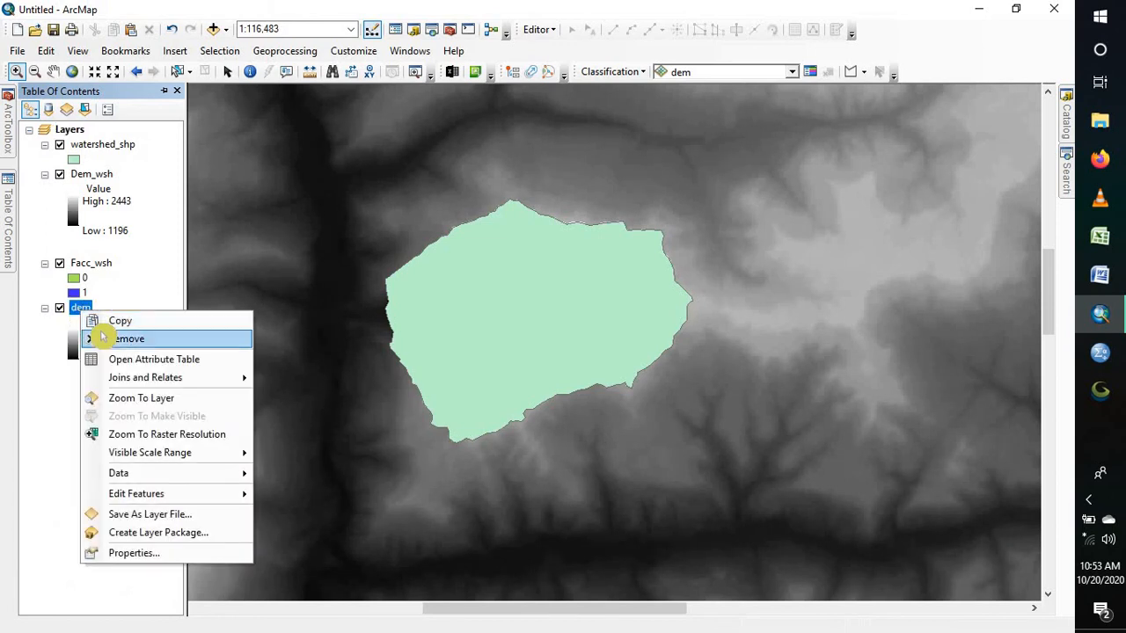
click(99, 335)
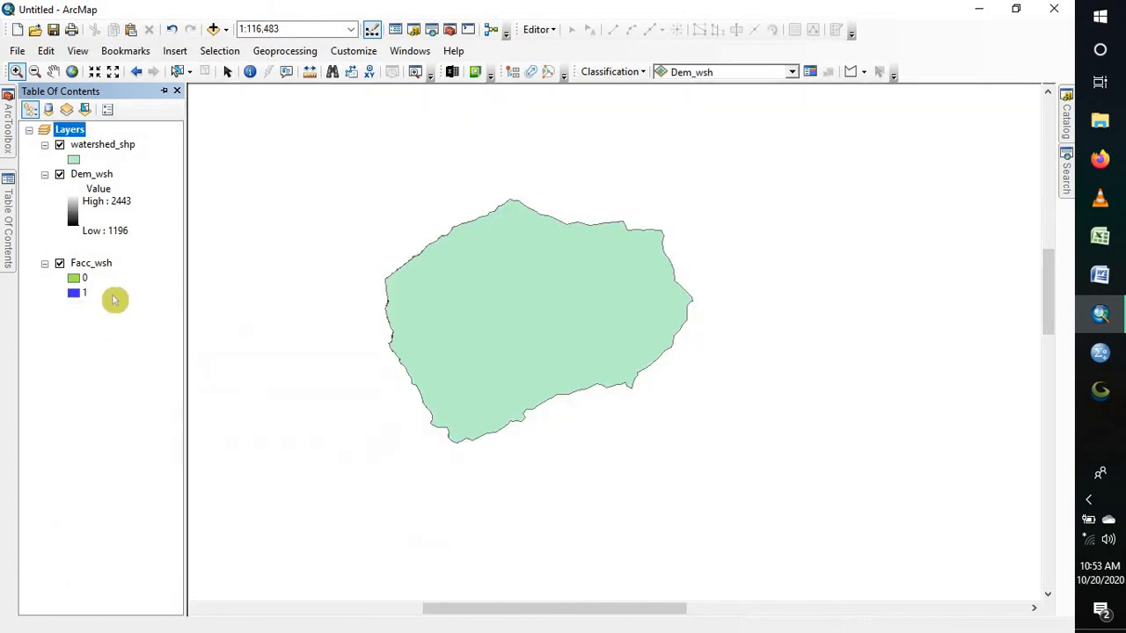
Zoom the map to the extent of the watershed_shp layer
click(72, 72)
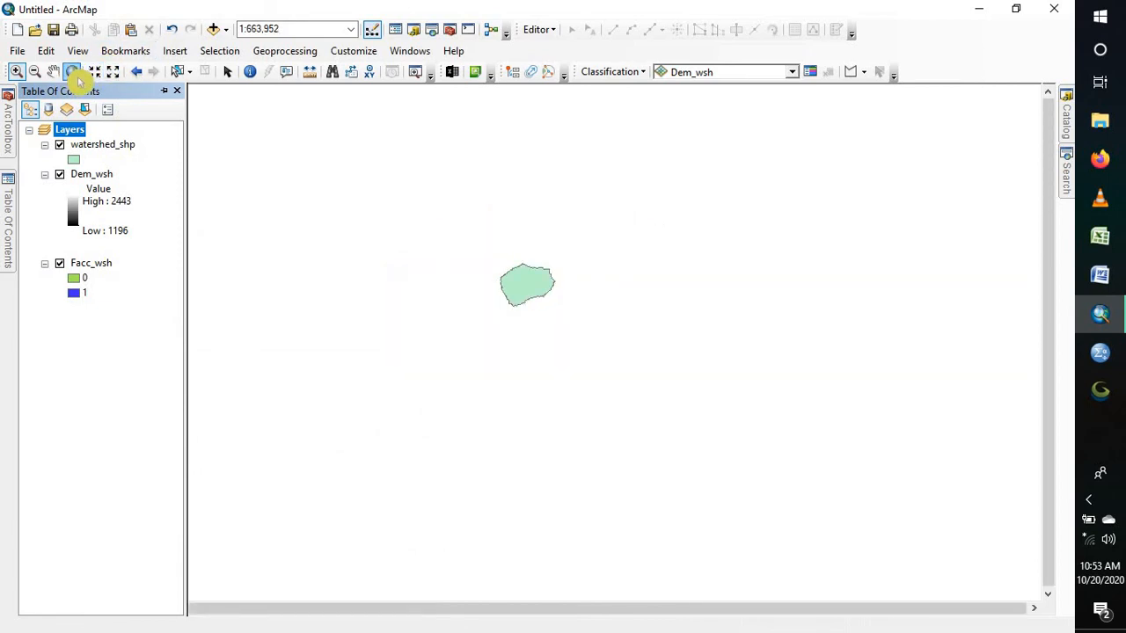
click(9, 214)
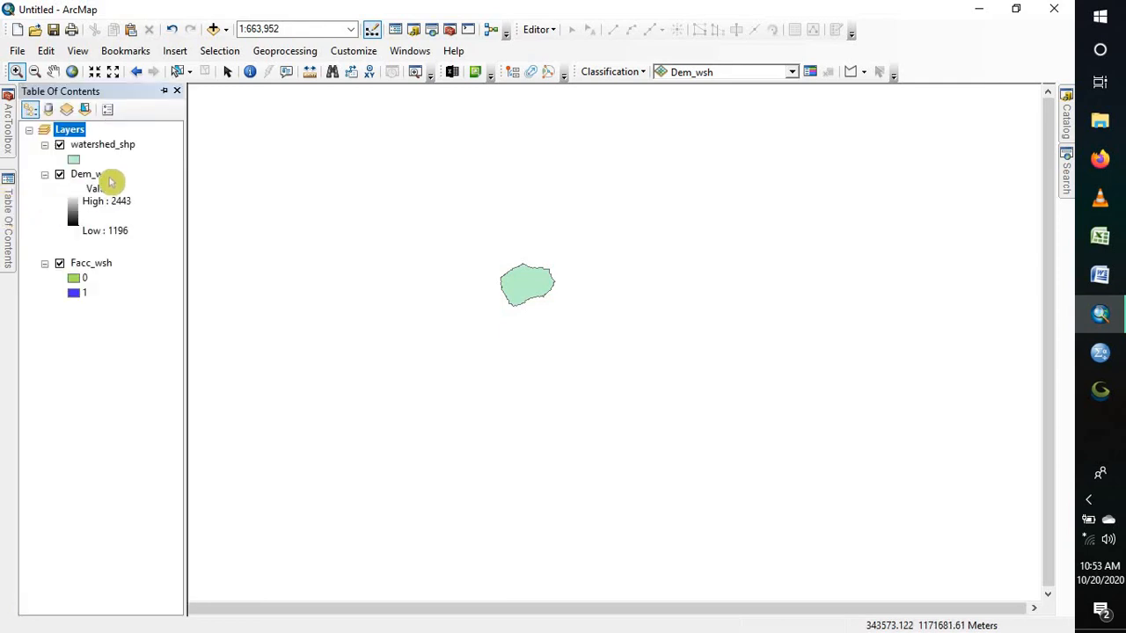
right_click(92, 266)
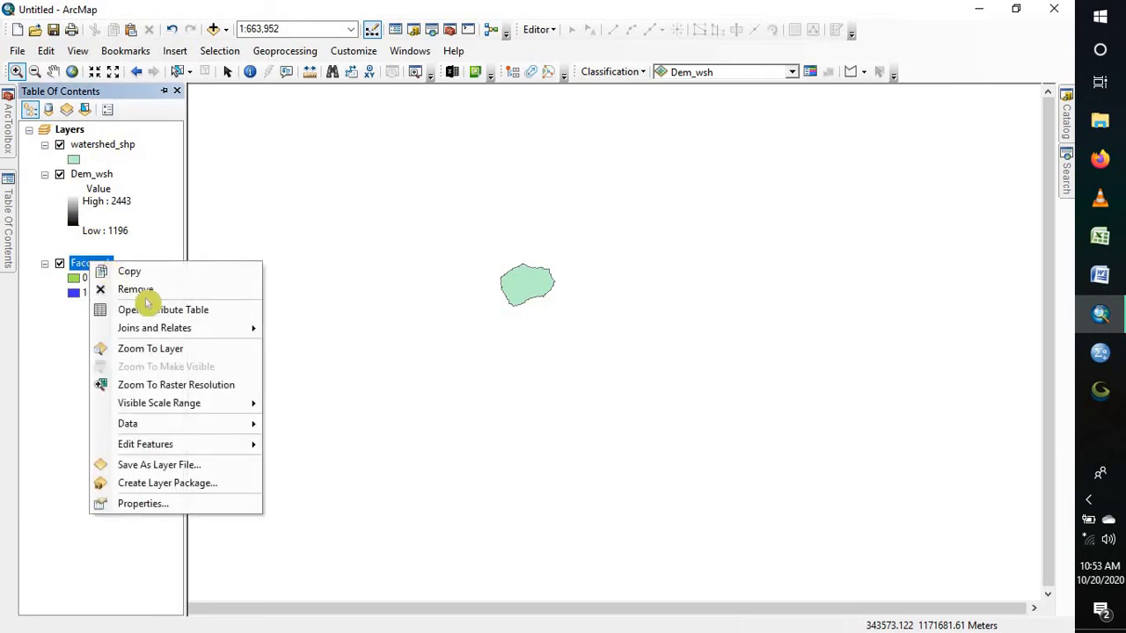
click(162, 352)
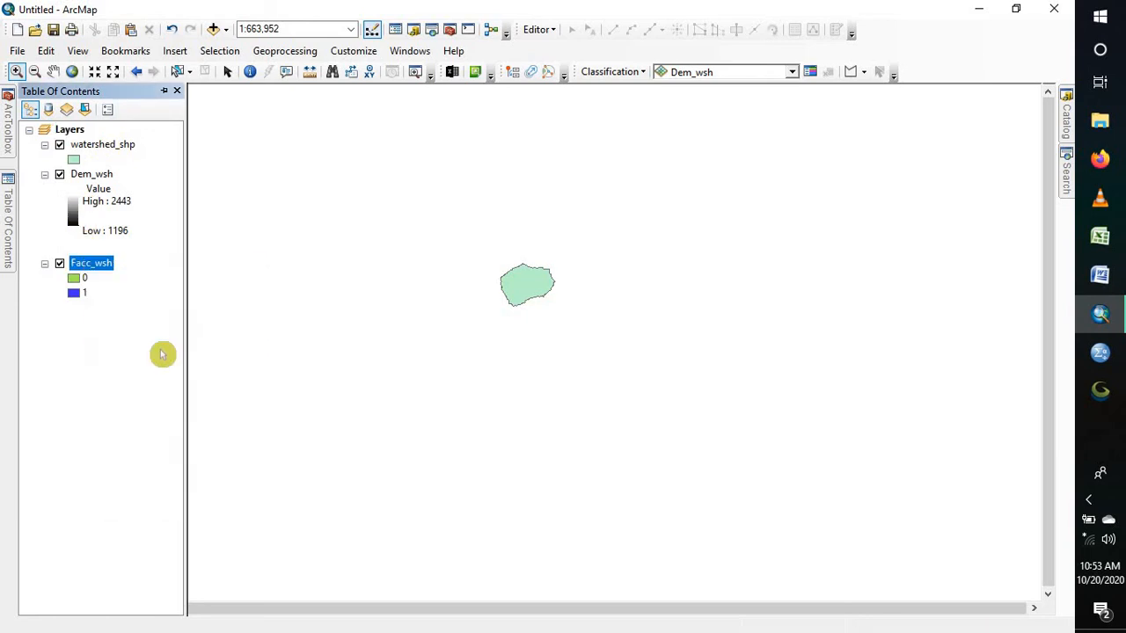
click(103, 176)
right_click(102, 176)
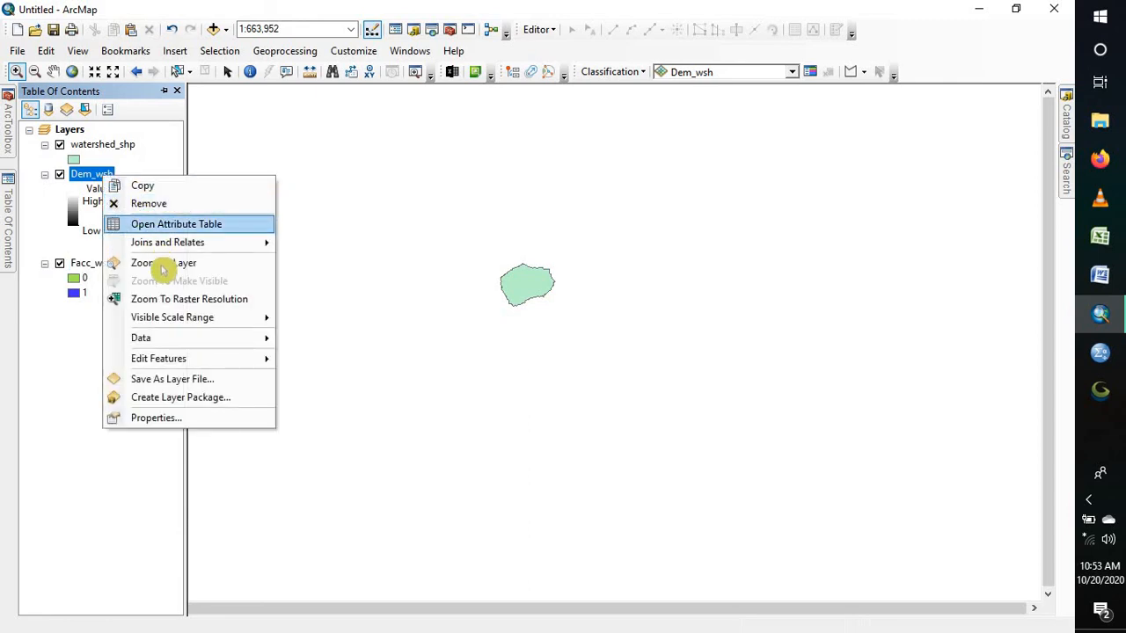
click(163, 266)
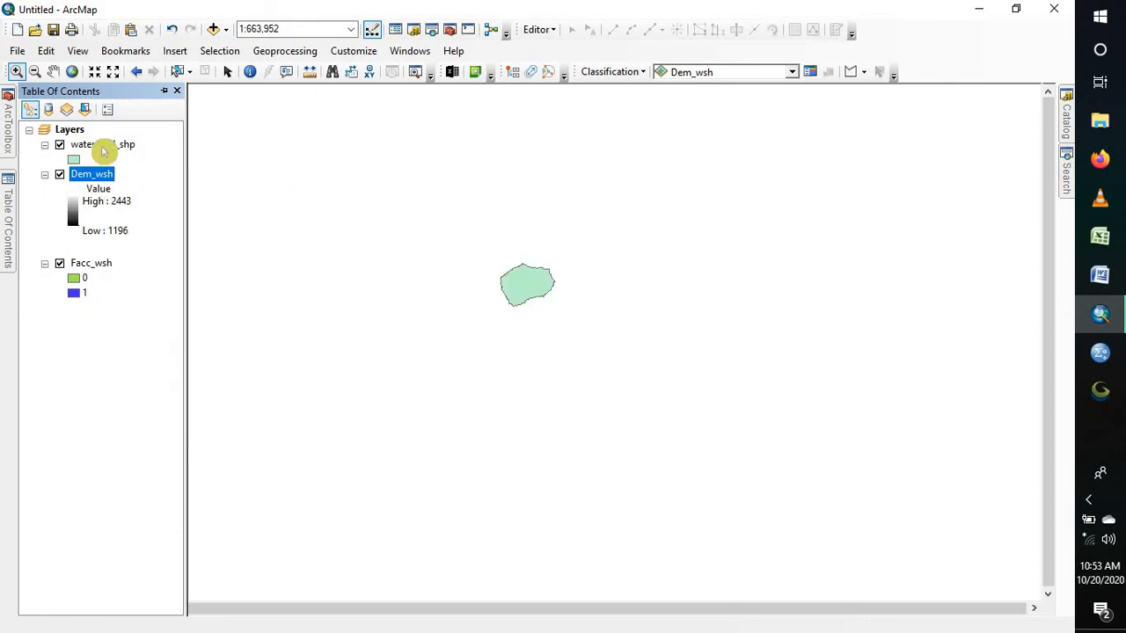
right_click(102, 148)
click(154, 232)
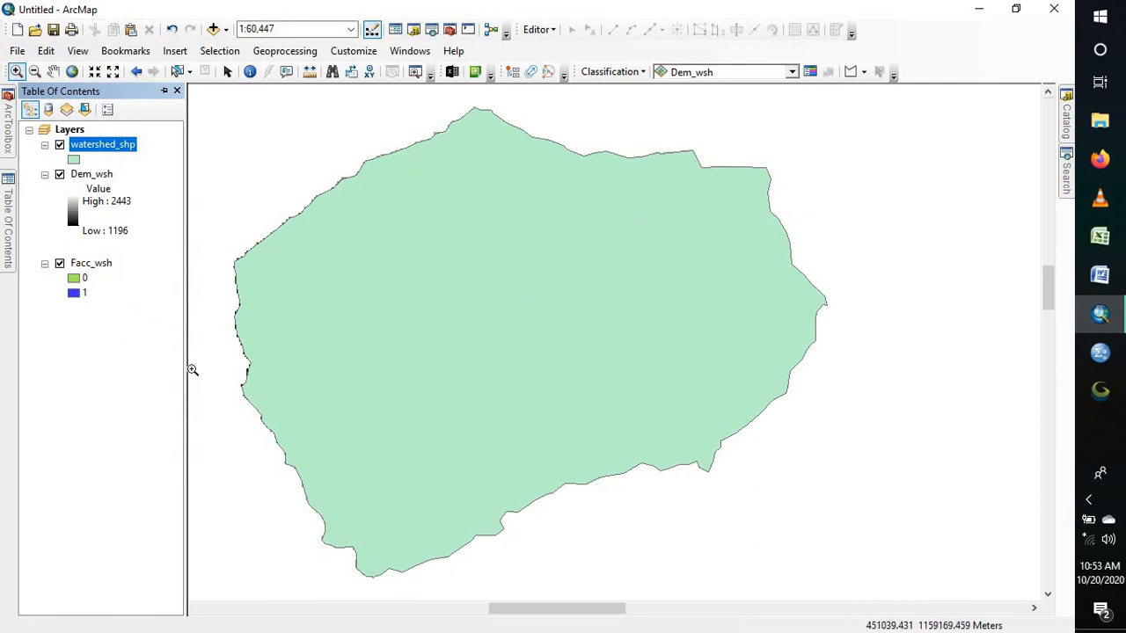
Hide the watershed_shp layer and apply a red-yellow-green color ramp to Dem_wsh
click(61, 145)
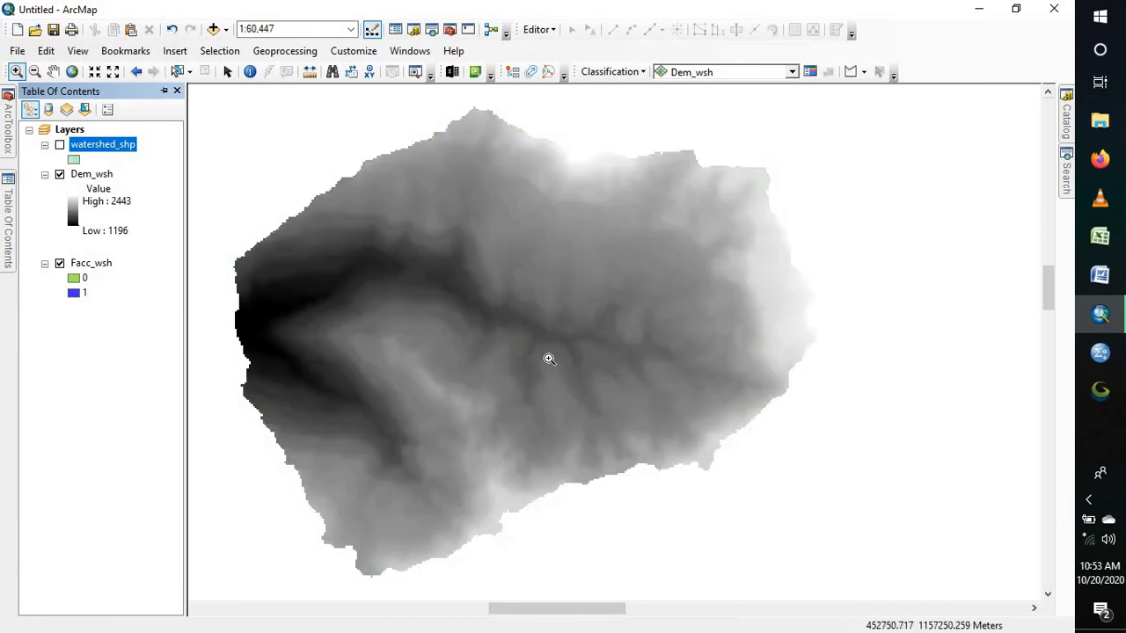
double_click(74, 218)
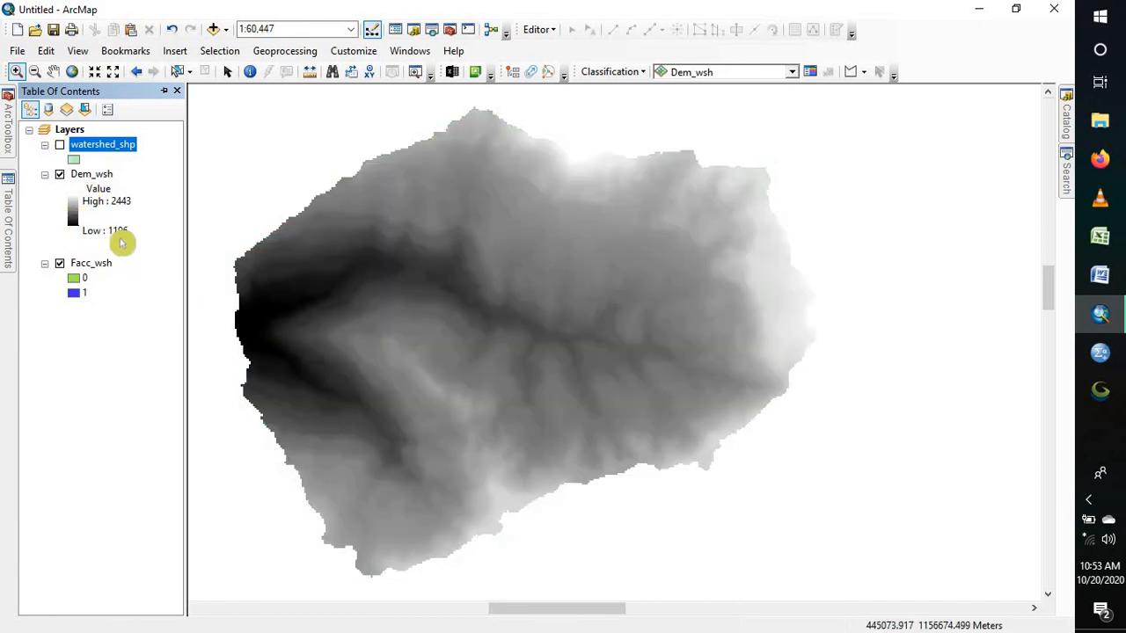
click(211, 271)
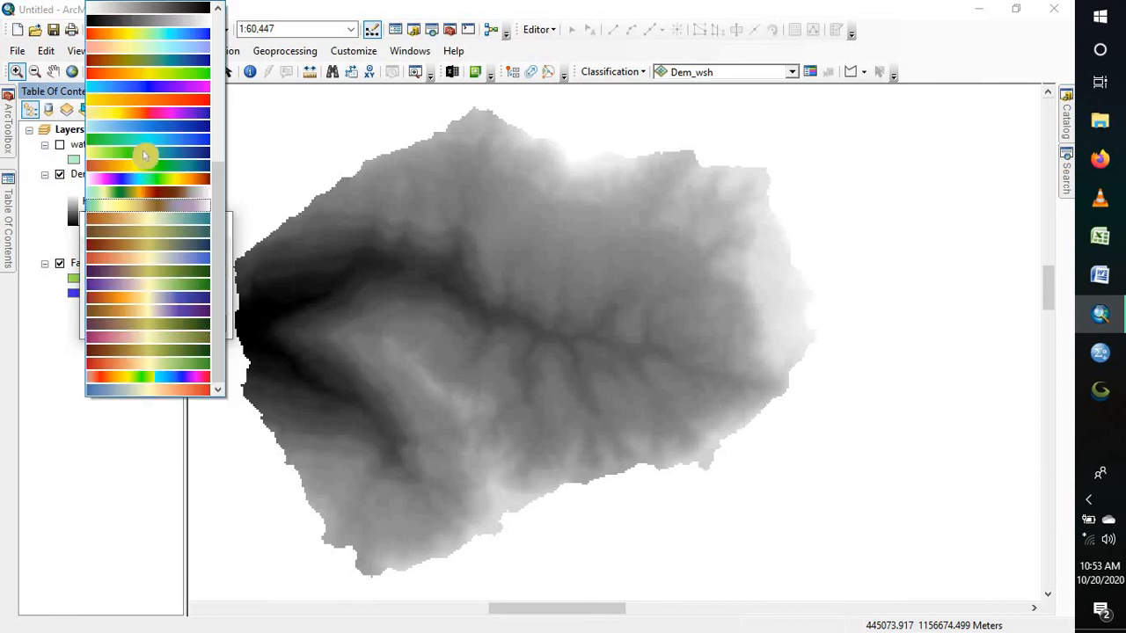
click(149, 107)
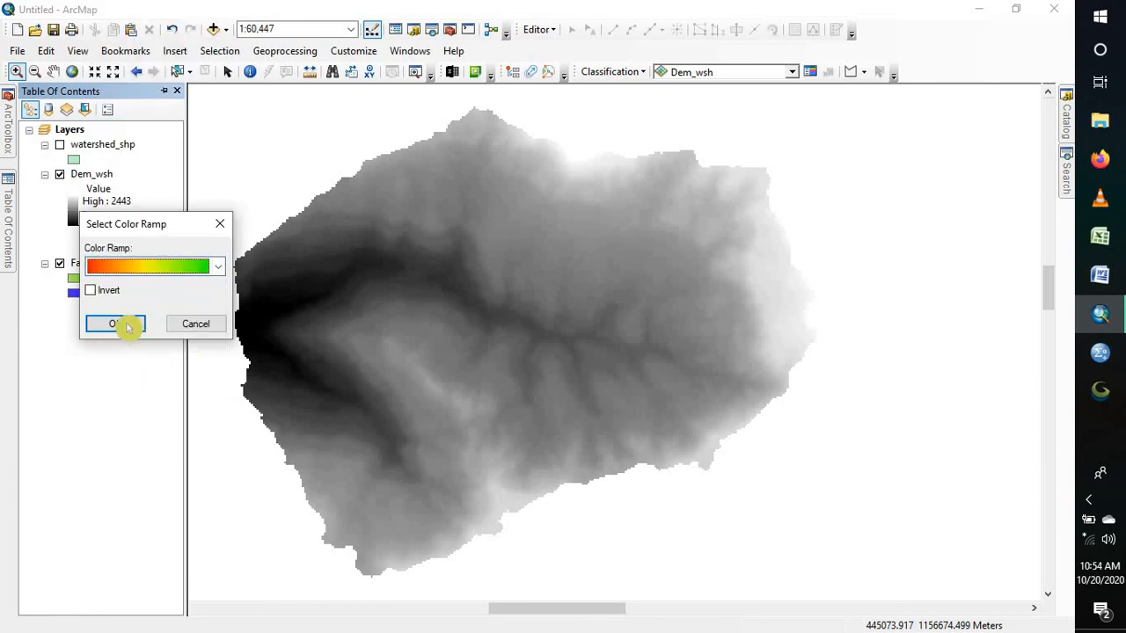
click(126, 322)
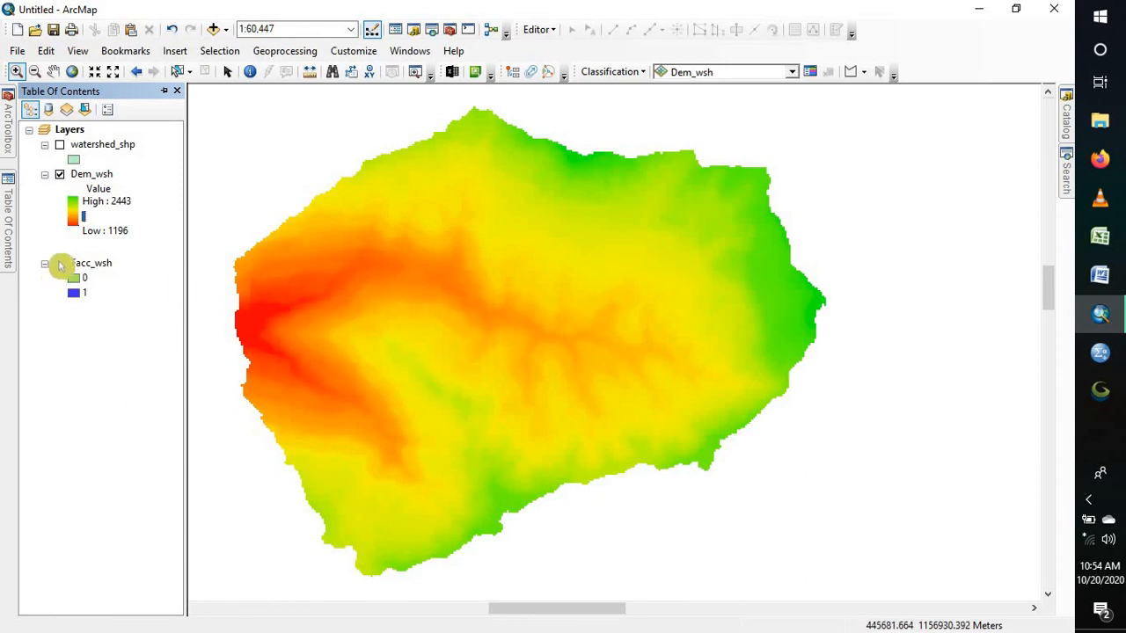
Turn Dem_wsh off and watershed_shp on, and move Facc_wsh above the other layers in the drawing order
click(60, 264)
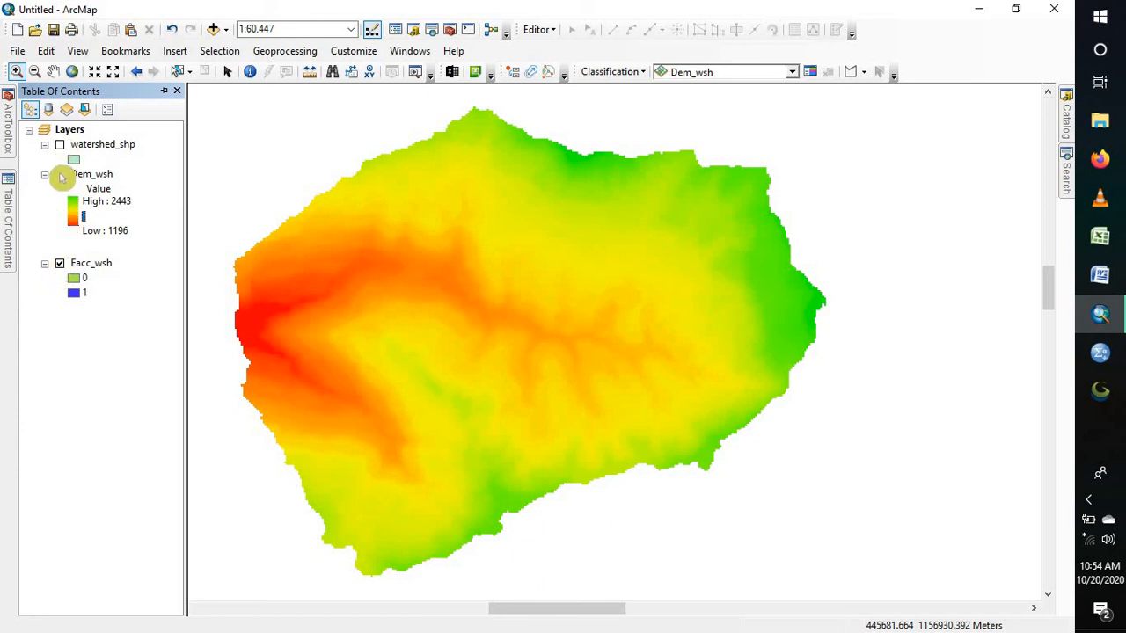
click(60, 174)
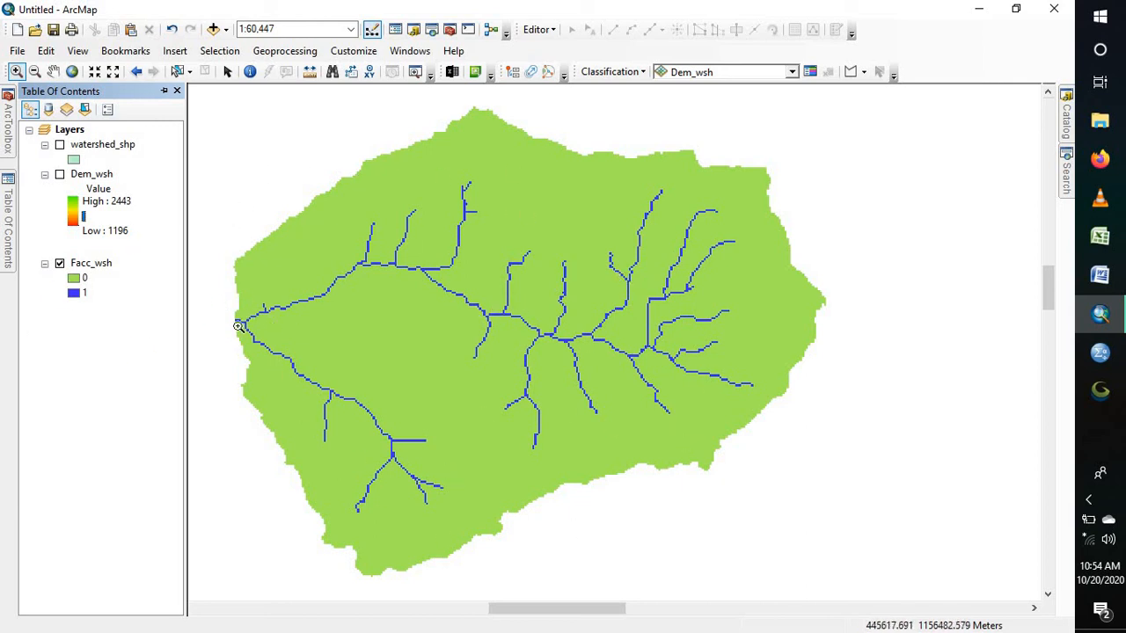
click(63, 148)
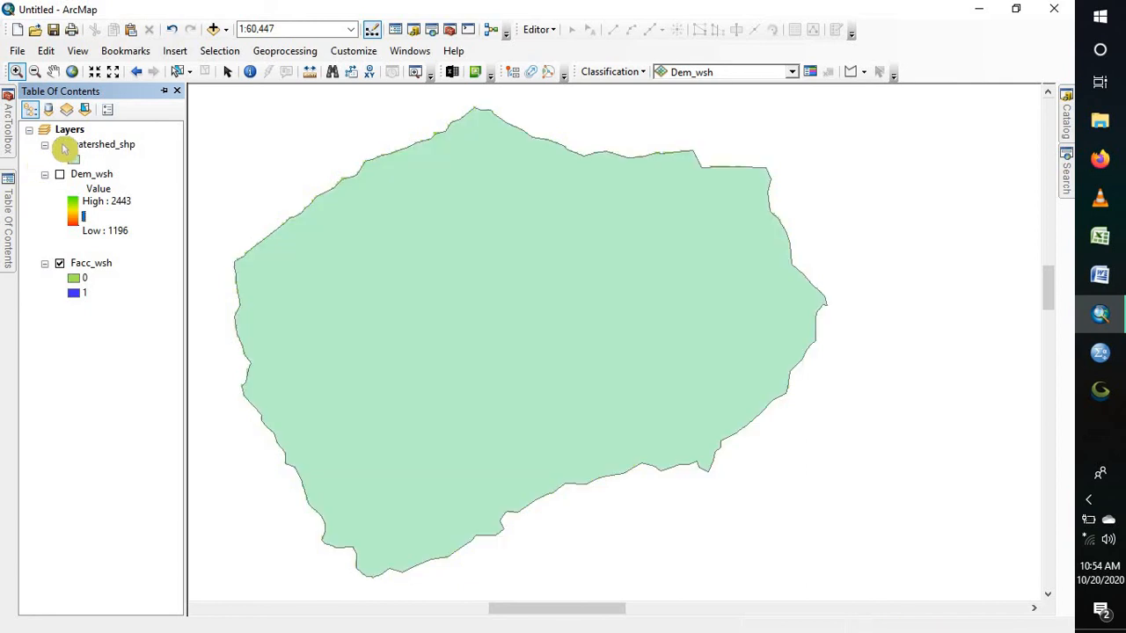
click(98, 265)
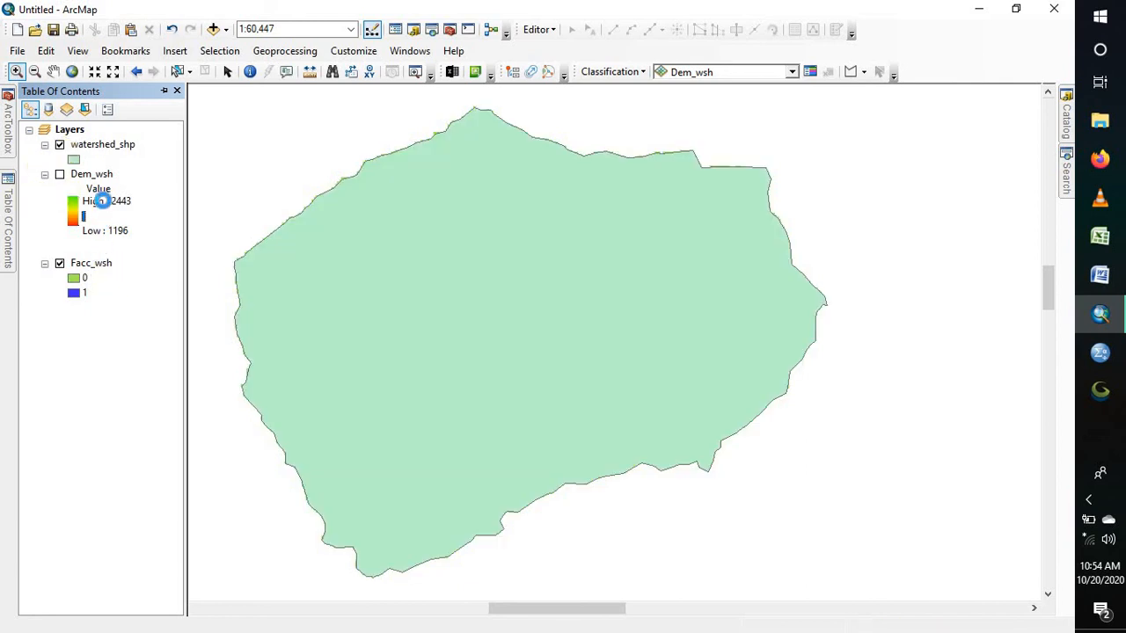
drag(112, 151, 110, 138)
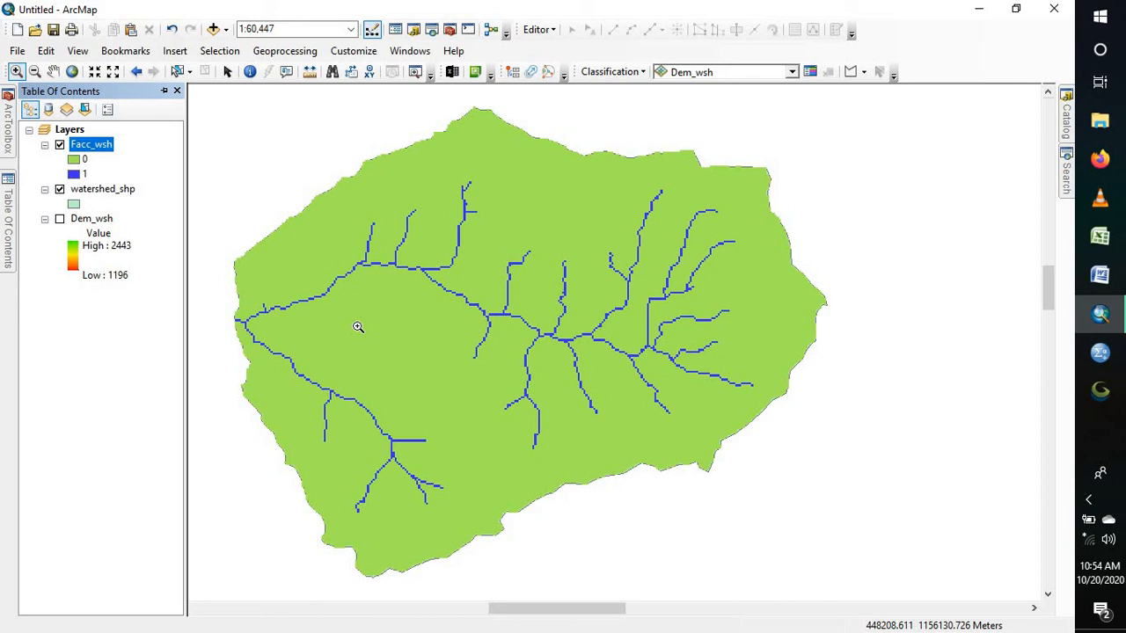
click(1089, 505)
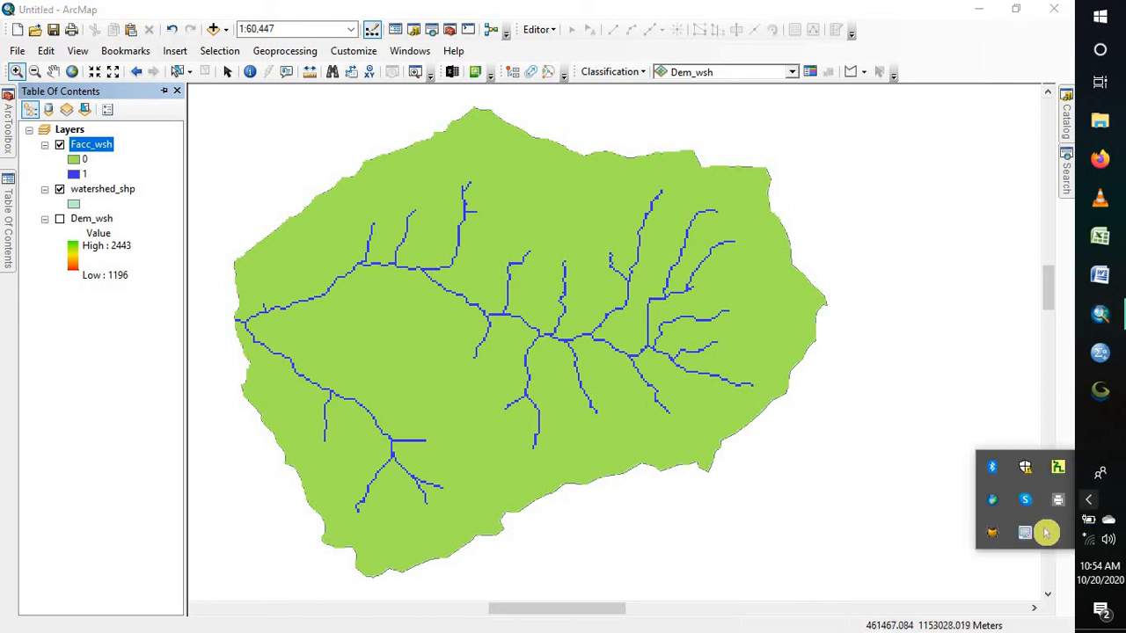